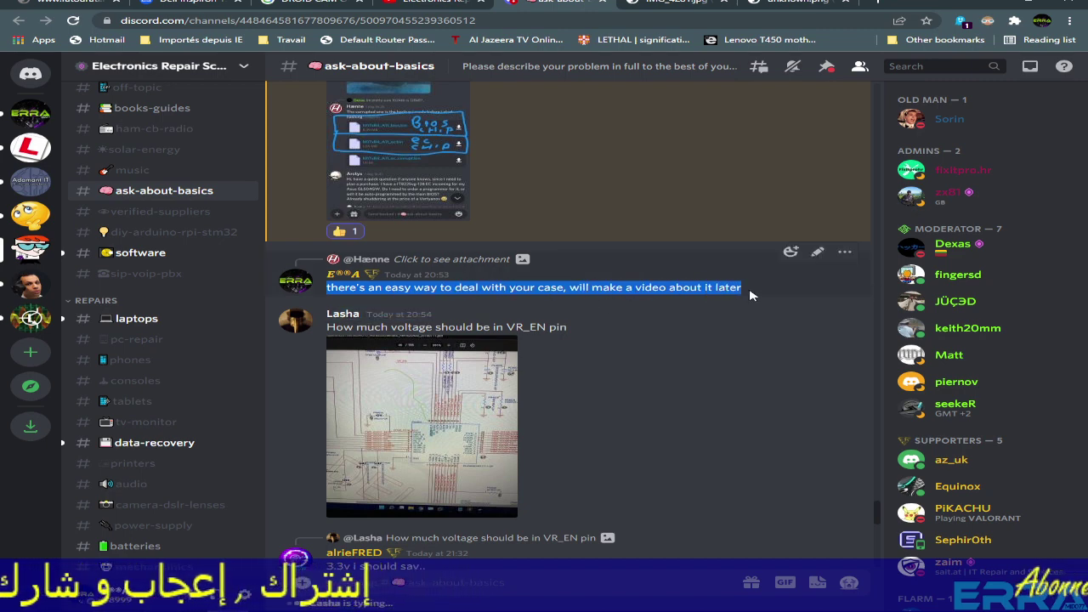
Scroll up to the failed Alienware BIOS update message about the 128kb EC chip and select all of its text
{"action": "scroll", "coordinate": [557, 307], "scroll_direction": "up", "scroll_amount": 10}
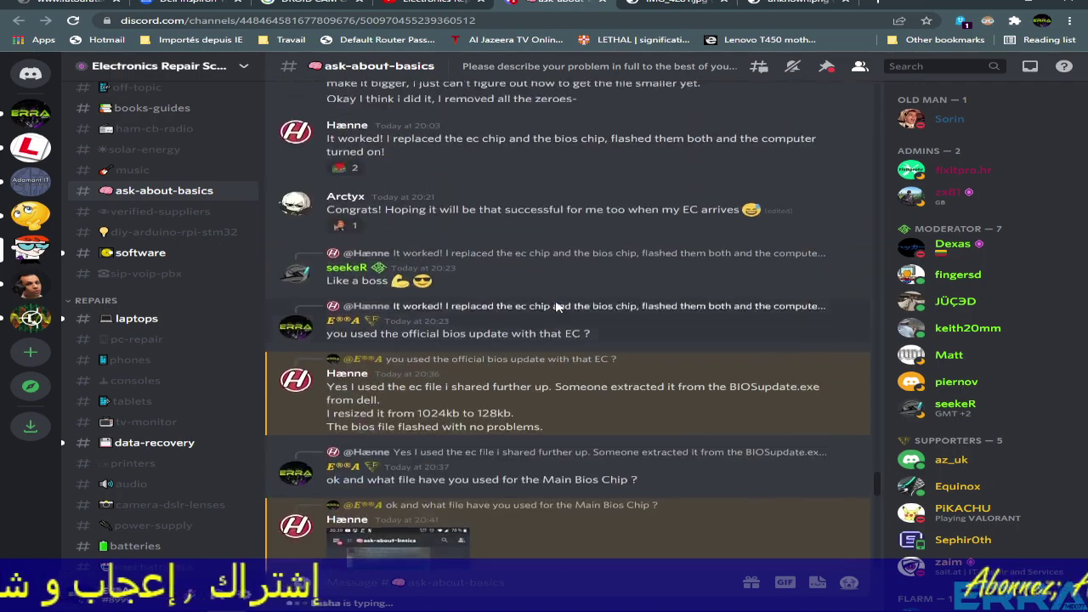
{"action": "scroll", "coordinate": [557, 306], "scroll_direction": "up", "scroll_amount": 15}
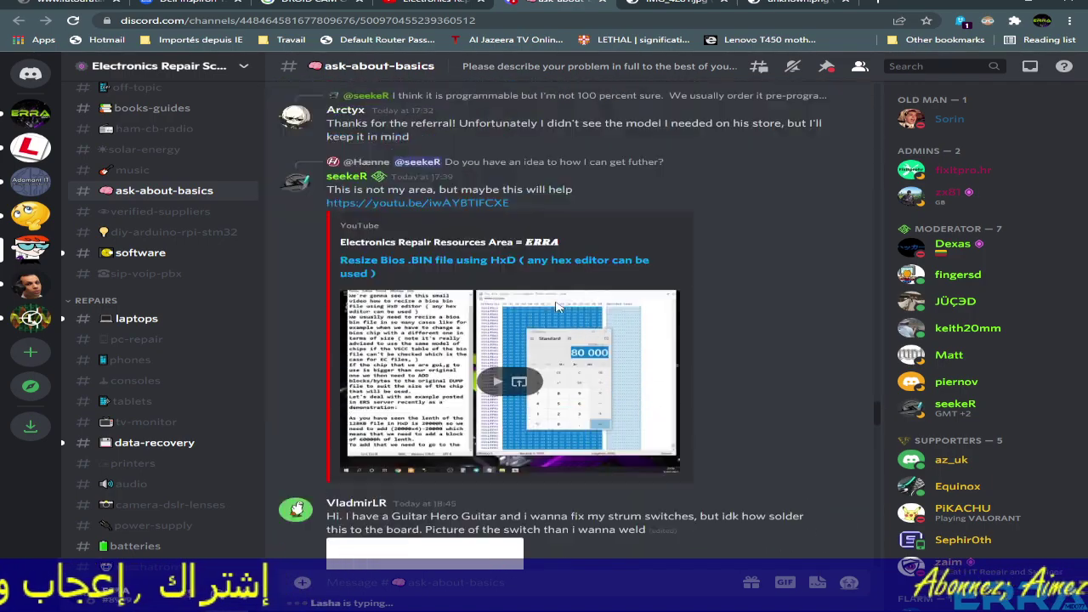
{"action": "scroll", "coordinate": [557, 306], "scroll_direction": "up", "scroll_amount": 3}
{"action": "scroll", "coordinate": [555, 308], "scroll_direction": "down", "scroll_amount": 12}
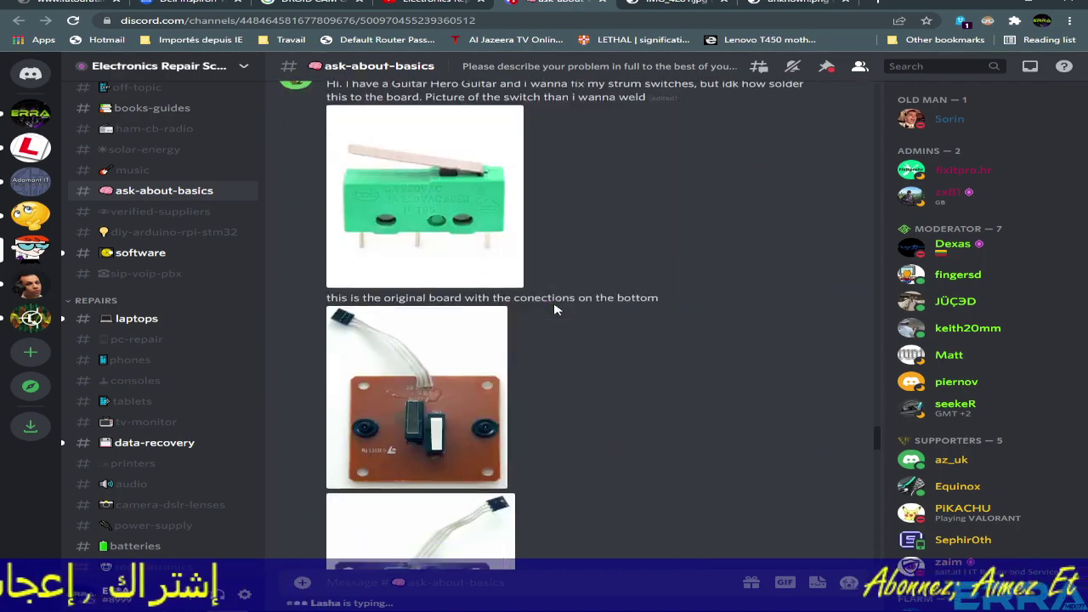
{"action": "scroll", "coordinate": [555, 309], "scroll_direction": "down", "scroll_amount": 5}
{"action": "scroll", "coordinate": [555, 310], "scroll_direction": "up", "scroll_amount": 15}
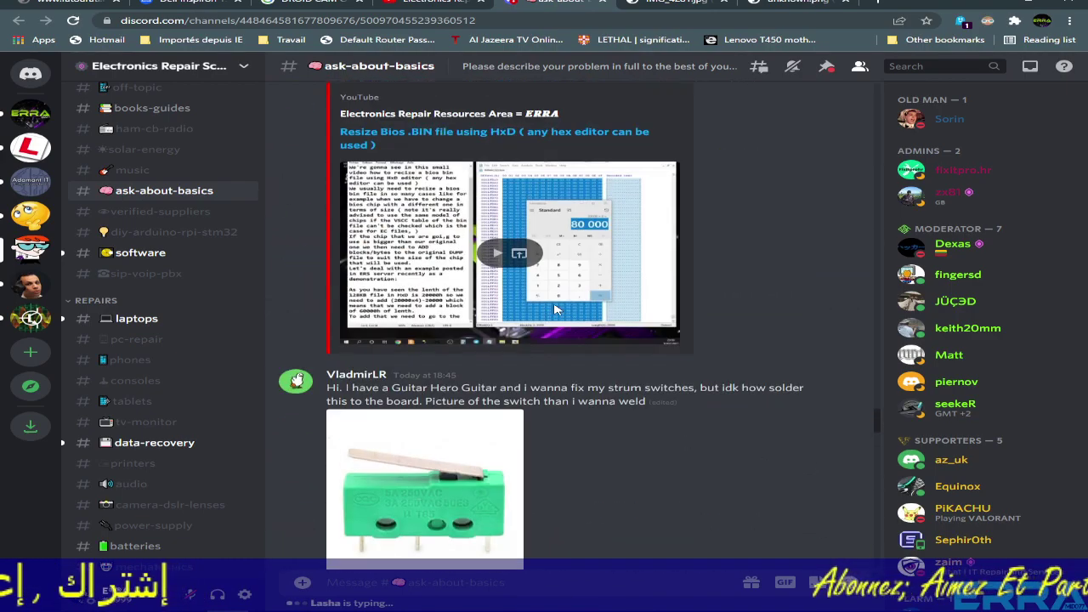
{"action": "scroll", "coordinate": [554, 309], "scroll_direction": "up", "scroll_amount": 10}
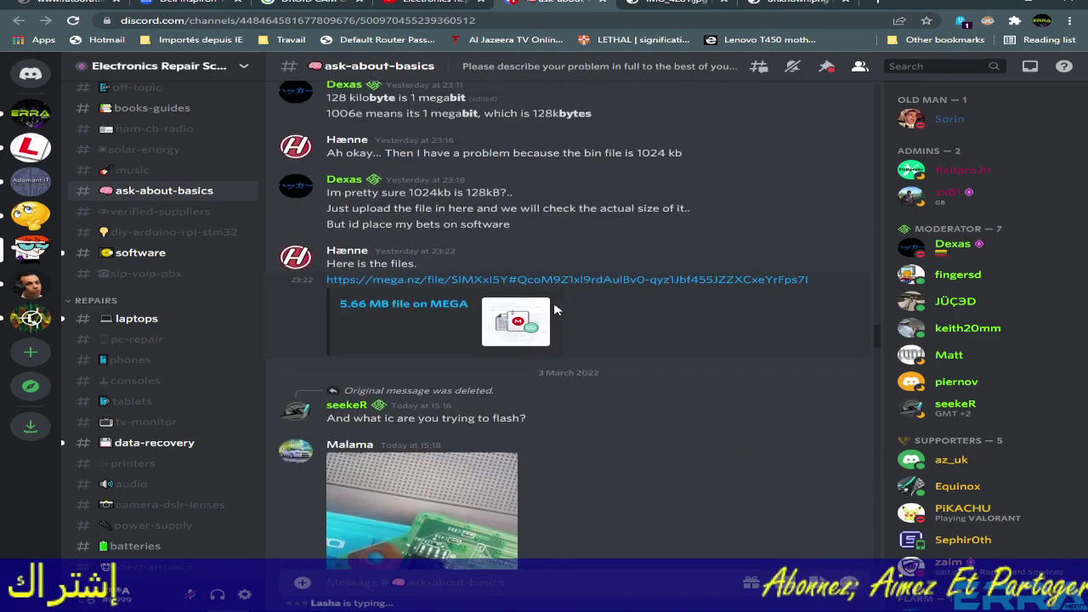
{"action": "scroll", "coordinate": [554, 310], "scroll_direction": "up", "scroll_amount": 3}
{"action": "scroll", "coordinate": [554, 309], "scroll_direction": "up", "scroll_amount": 1}
{"action": "scroll", "coordinate": [548, 323], "scroll_direction": "down", "scroll_amount": 4}
{"action": "scroll", "coordinate": [536, 357], "scroll_direction": "up", "scroll_amount": 4}
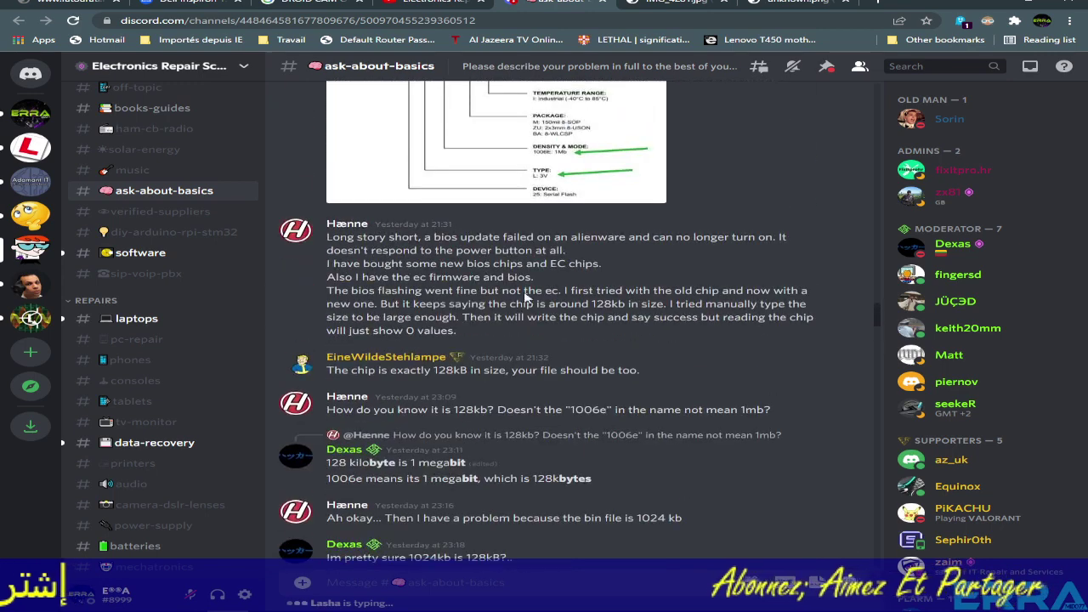
{"action": "double_click", "coordinate": [339, 237]}
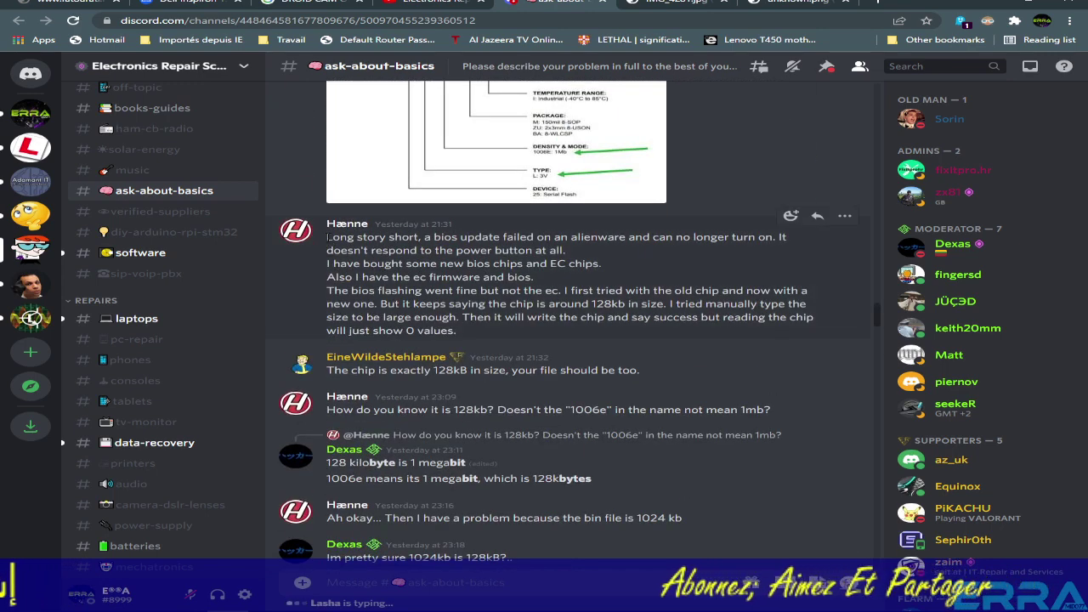
{"action": "left_click_drag", "start_coordinate": [340, 237], "coordinate": [804, 338]}
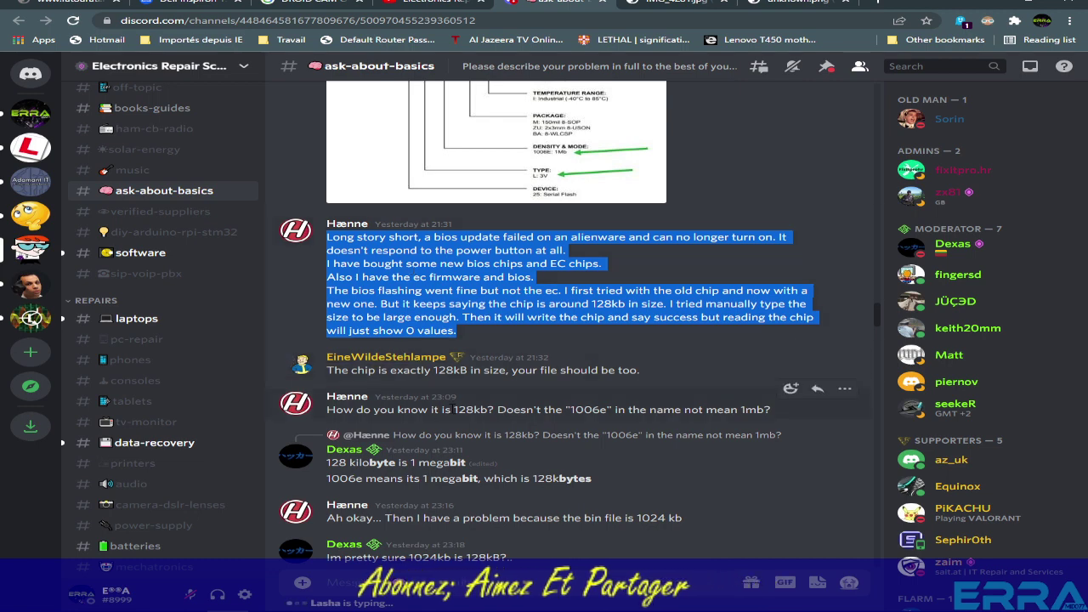
Highlight the 128kb versus 1mb question and scroll down to the three shared .bin attachments
{"action": "left_click_drag", "start_coordinate": [326, 410], "coordinate": [767, 410]}
{"action": "scroll", "coordinate": [535, 445], "scroll_direction": "down", "scroll_amount": 3}
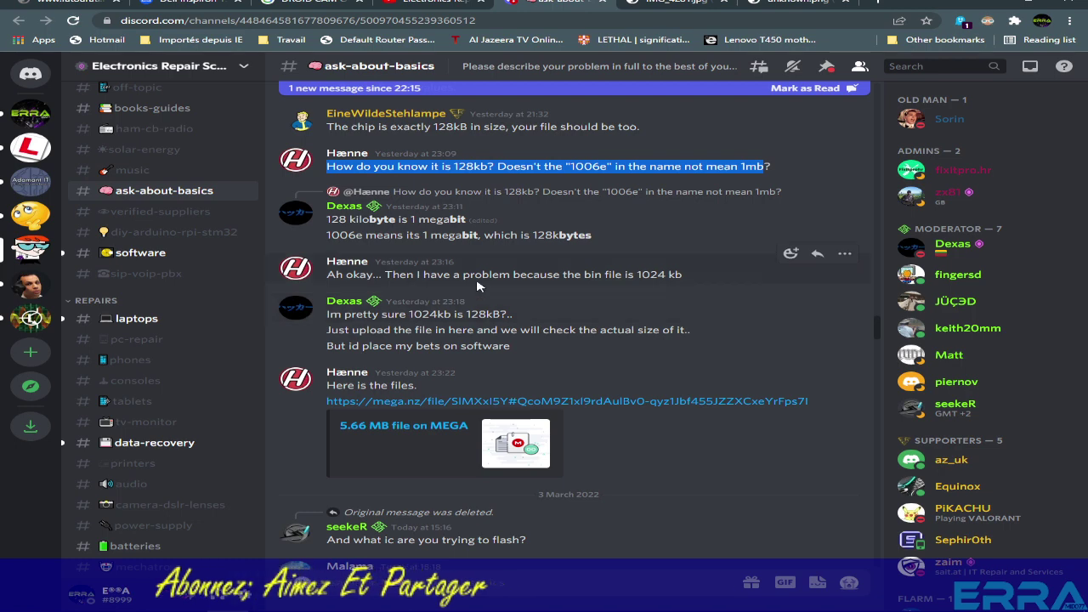
{"action": "scroll", "coordinate": [300, 289], "scroll_direction": "up", "scroll_amount": 4}
{"action": "scroll", "coordinate": [500, 360], "scroll_direction": "down", "scroll_amount": 3}
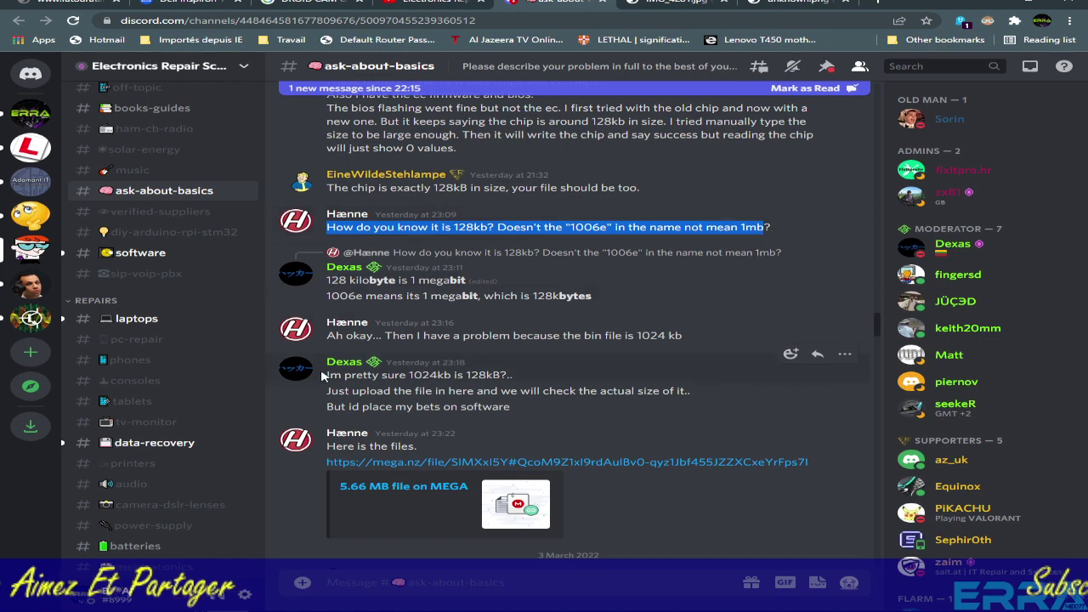
{"action": "scroll", "coordinate": [435, 209], "scroll_direction": "down", "scroll_amount": 3}
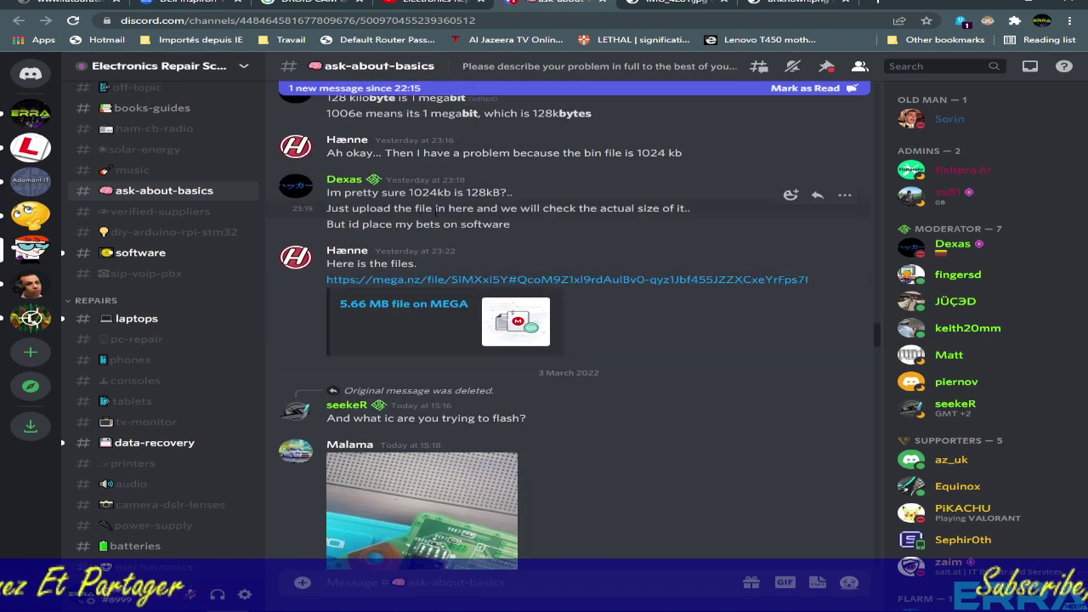
{"action": "scroll", "coordinate": [557, 288], "scroll_direction": "down", "scroll_amount": 5}
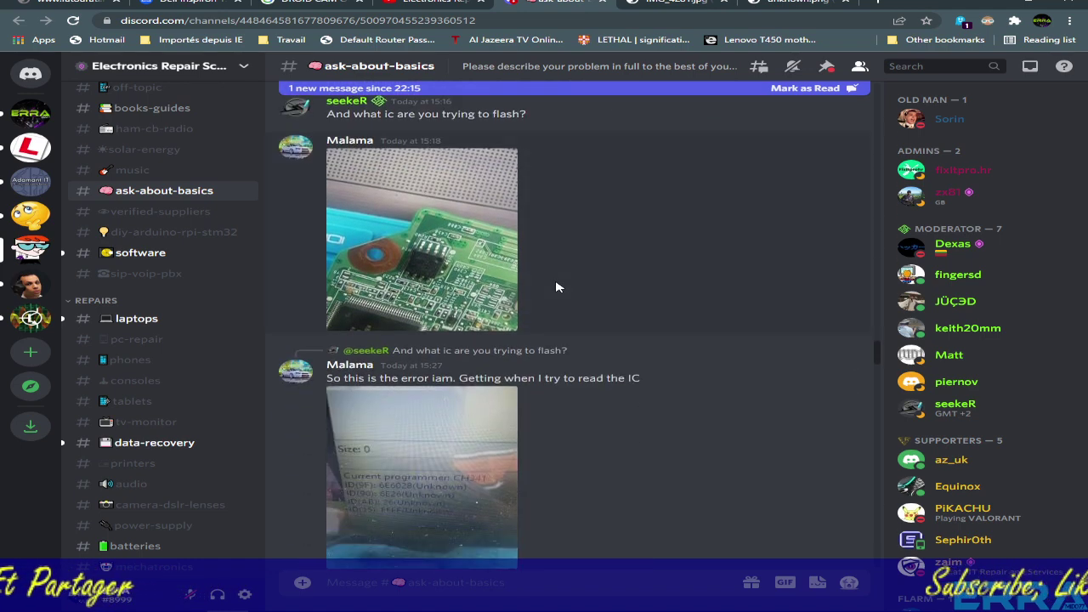
{"action": "scroll", "coordinate": [557, 288], "scroll_direction": "down", "scroll_amount": 3}
{"action": "scroll", "coordinate": [557, 287], "scroll_direction": "down", "scroll_amount": 2}
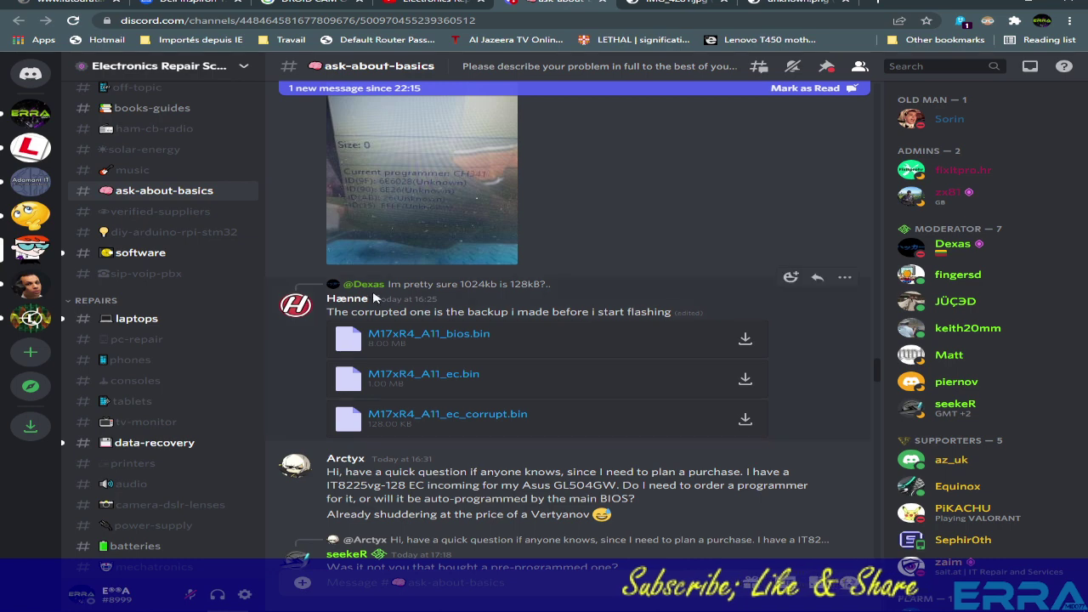
Highlight the note about the corrupted backup, then mark M17xR4_A11_bios.bin's 8.00 MB size
{"action": "left_click_drag", "start_coordinate": [326, 312], "coordinate": [671, 312]}
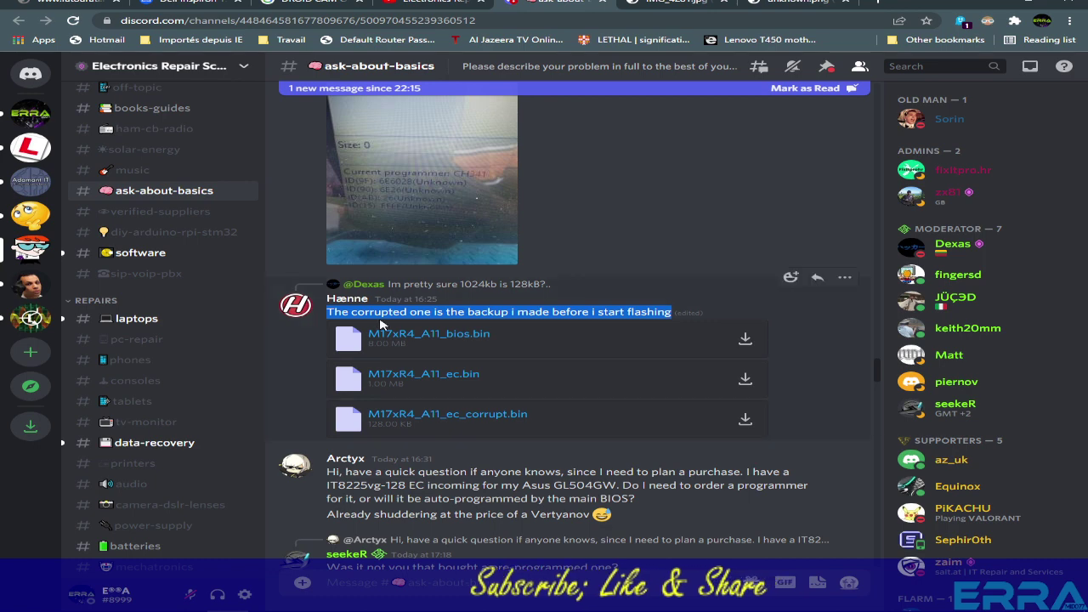
{"action": "left_click", "coordinate": [383, 313]}
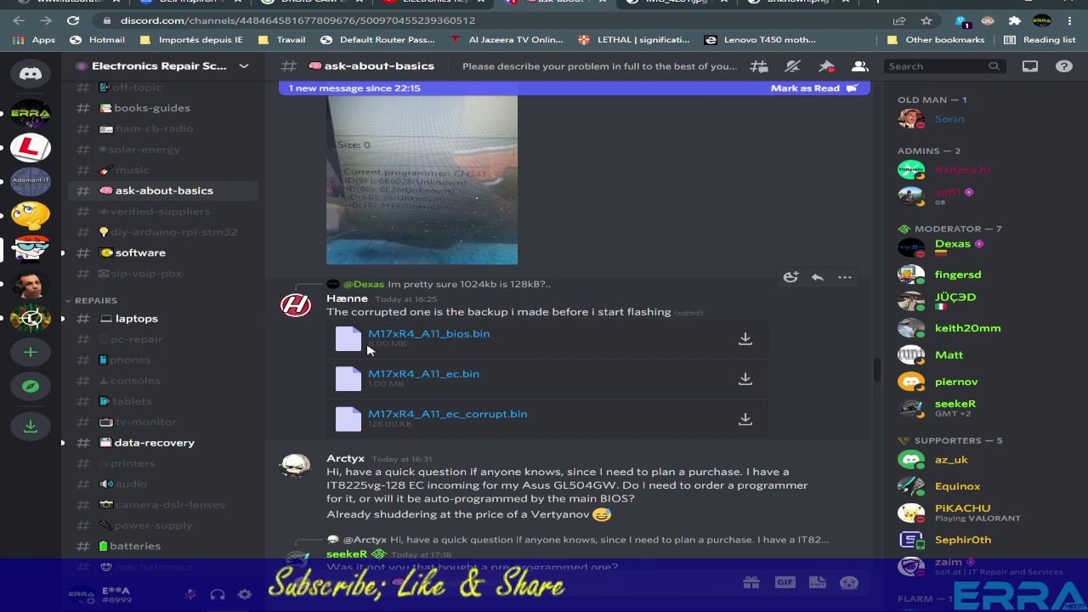
{"action": "left_click_drag", "start_coordinate": [369, 344], "coordinate": [394, 343]}
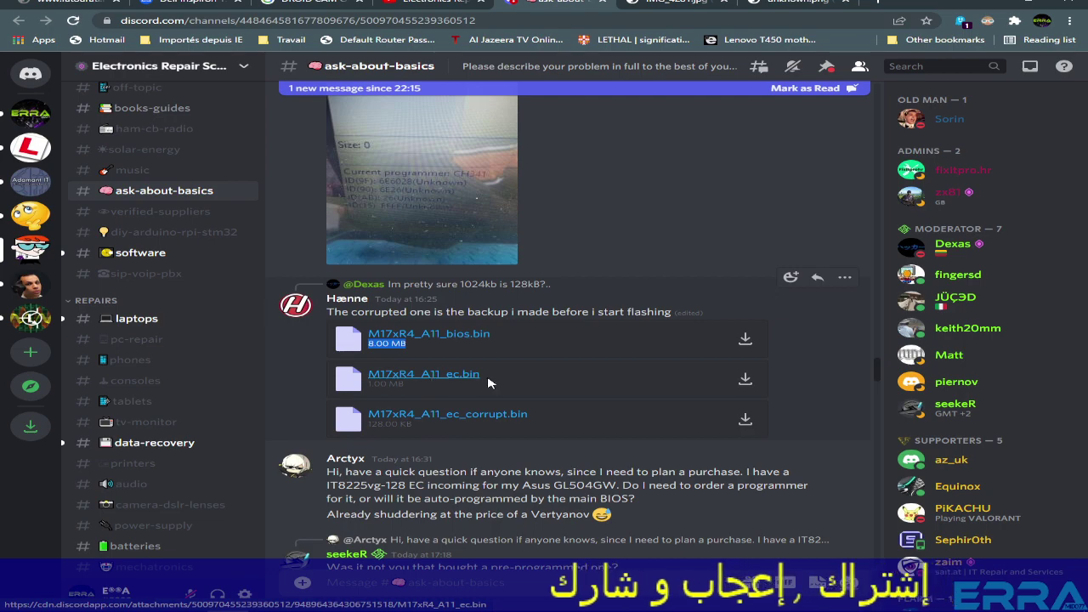
Mark ec_corrupt.bin's 128.00 KB size, then close the IMG_4281.jpg and unknown.png tabs
{"action": "scroll", "coordinate": [376, 487], "scroll_direction": "down", "scroll_amount": 4}
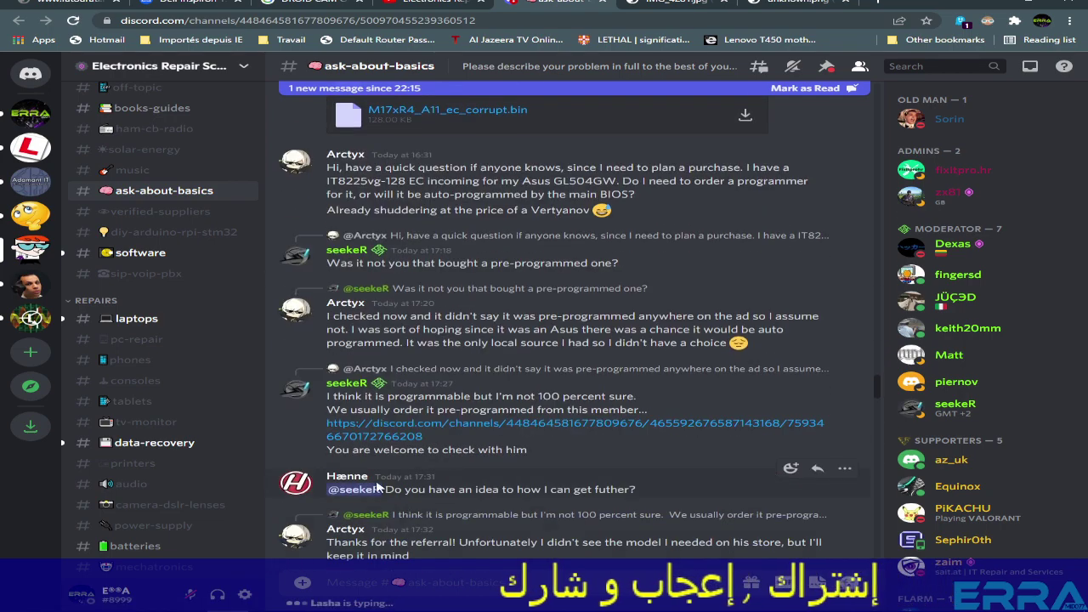
{"action": "scroll", "coordinate": [371, 498], "scroll_direction": "up", "scroll_amount": 5}
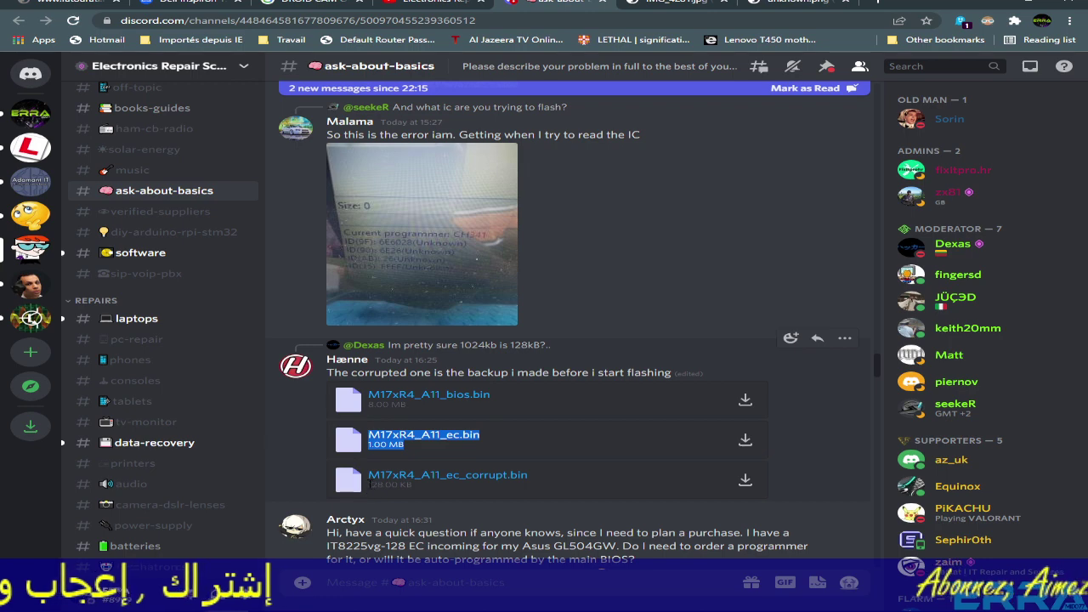
{"action": "left_click_drag", "start_coordinate": [409, 483], "coordinate": [413, 483]}
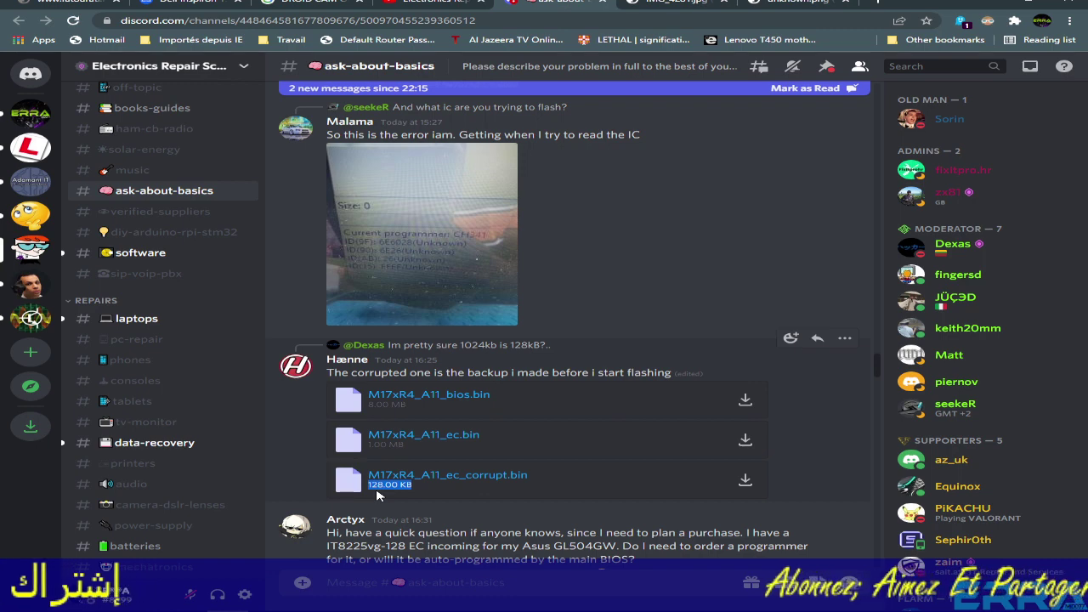
{"action": "left_click", "coordinate": [421, 446]}
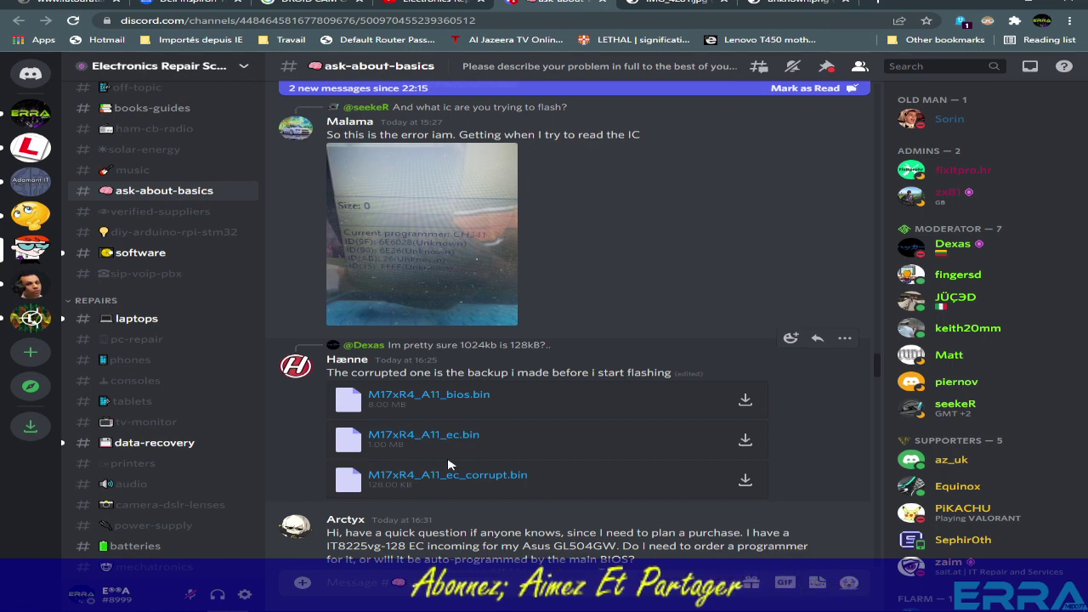
{"action": "left_click", "coordinate": [720, 3]}
{"action": "left_click", "coordinate": [719, 2]}
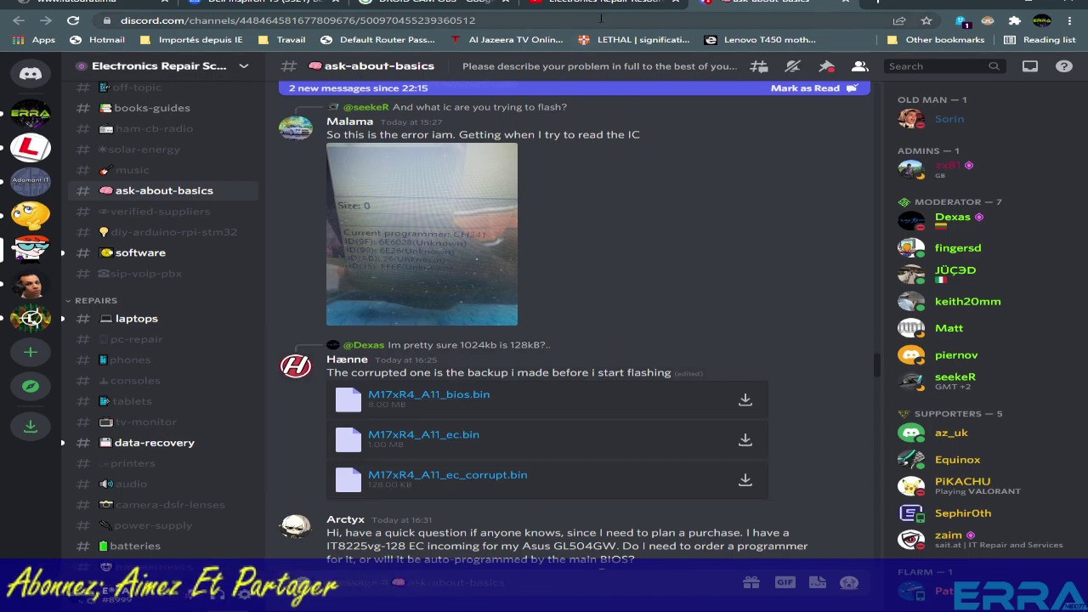
Search for 'm17xR4 bios' in a new tab to reach Dell's M17XR4 BIOS support page
{"action": "left_click", "coordinate": [848, 3]}
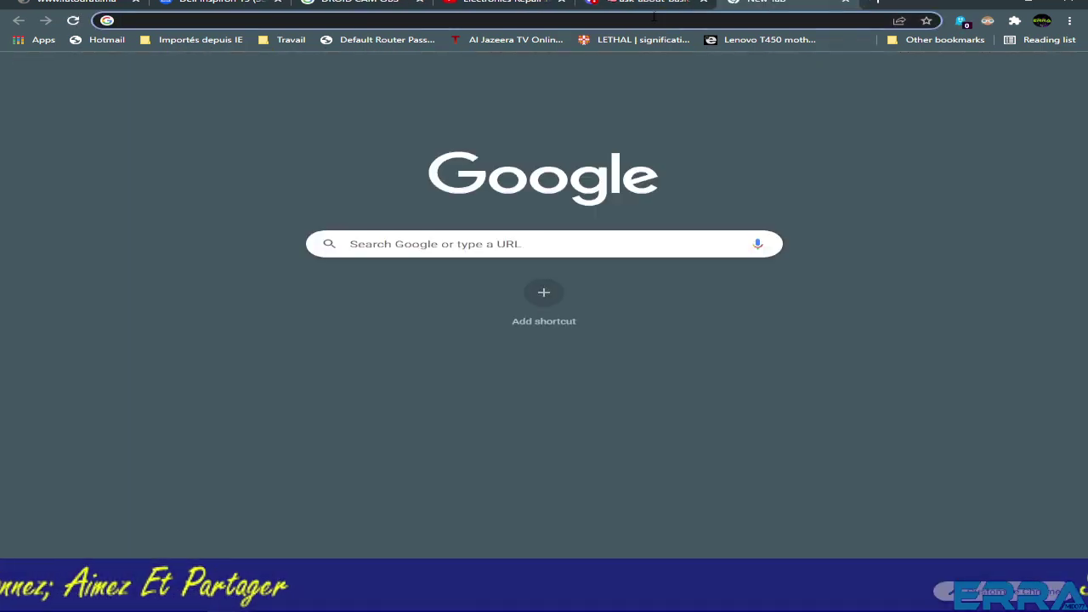
{"action": "left_click", "coordinate": [637, 22]}
{"action": "type", "text": "m"}
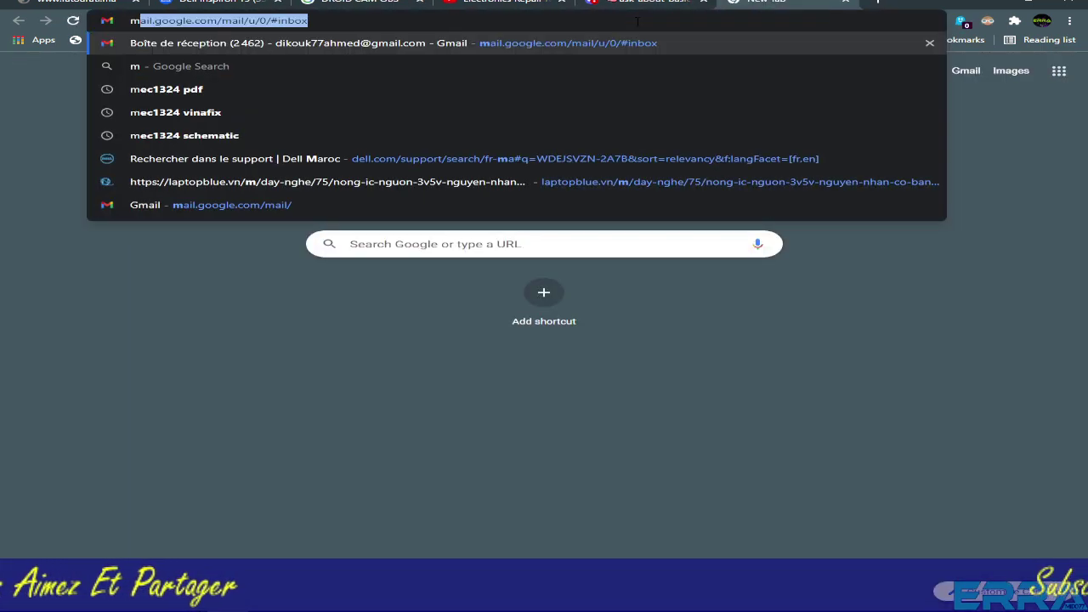
{"action": "type", "text": "1"}
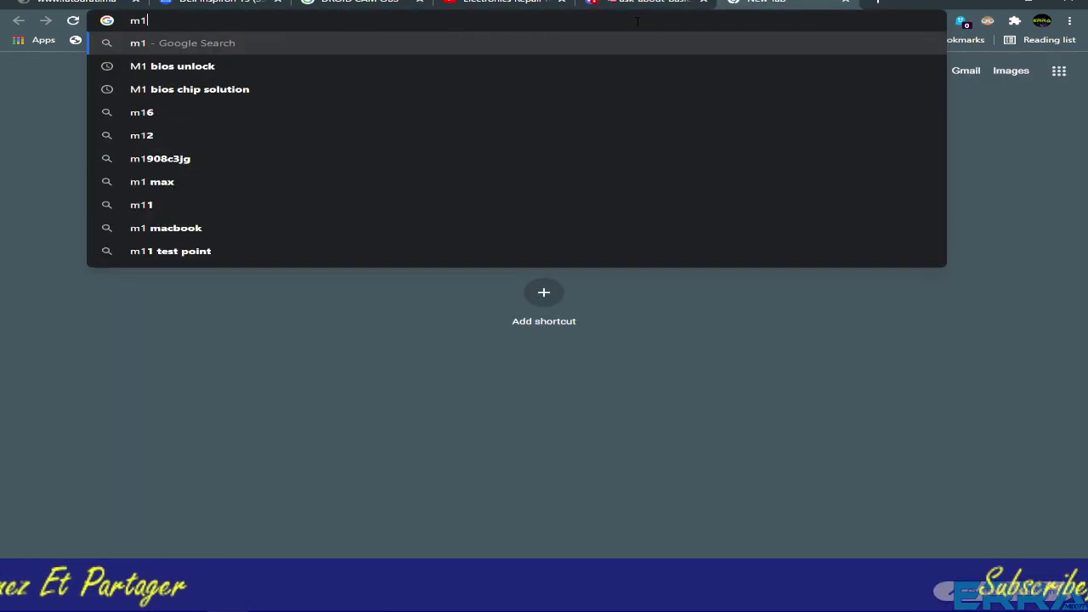
{"action": "type", "text": "7x"}
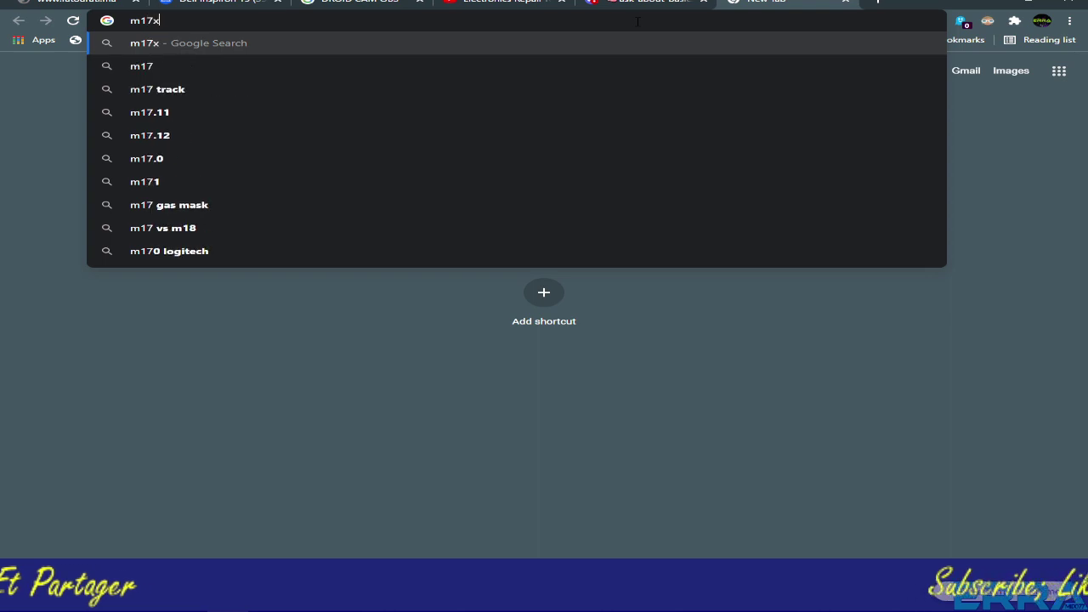
{"action": "type", "text": "R4"}
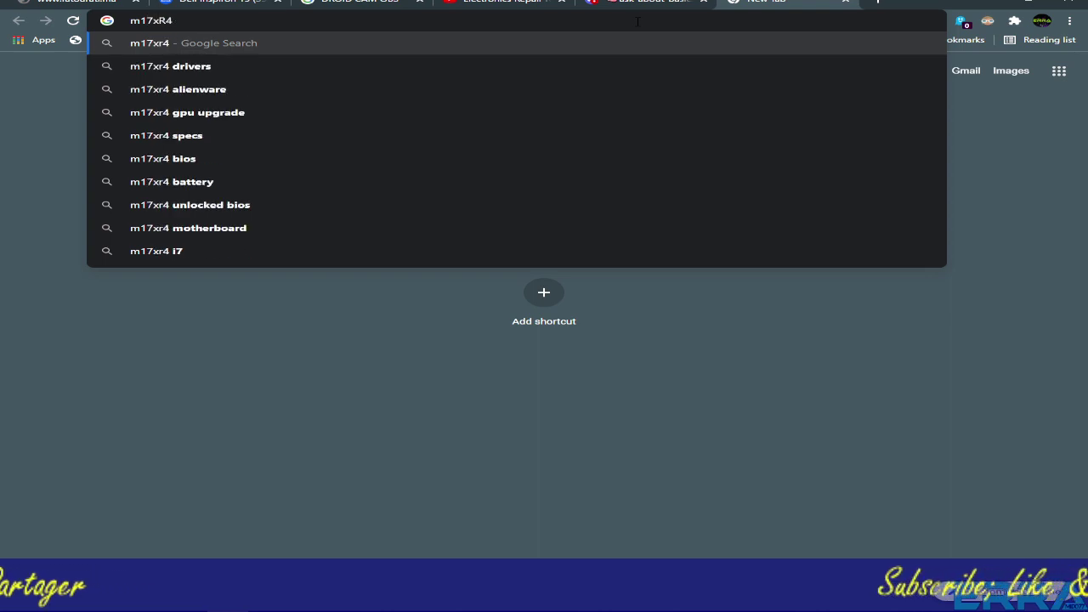
{"action": "type", "text": " bios"}
{"action": "key", "text": "Return"}
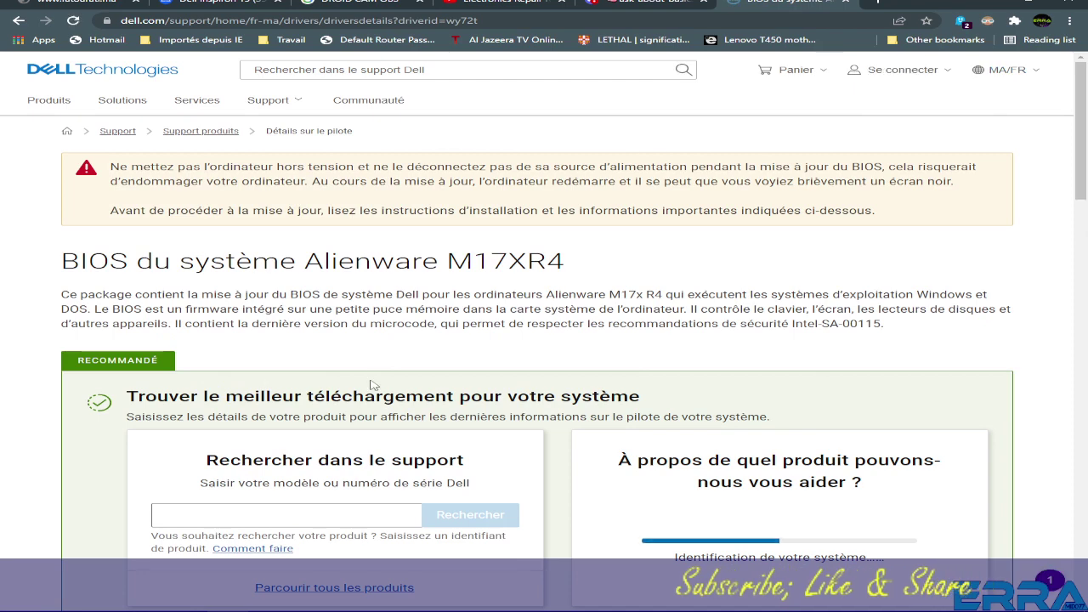
Scroll the Dell page to the latest A15 BIOS (M17xR4_A15.exe, 4.46 MB), then return to Discord
{"action": "scroll", "coordinate": [371, 385], "scroll_direction": "down", "scroll_amount": 2}
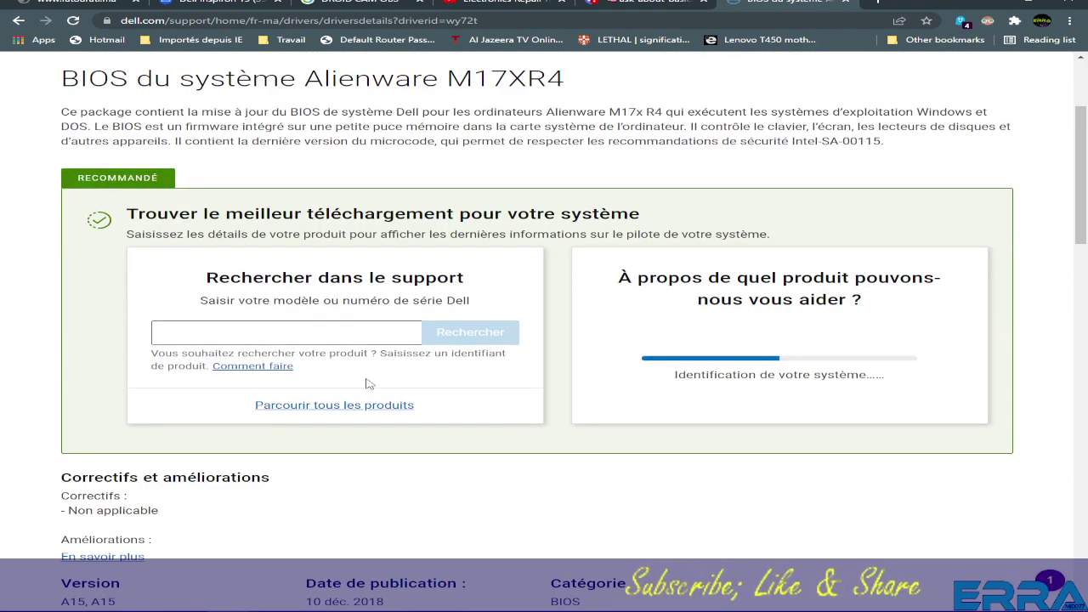
{"action": "scroll", "coordinate": [368, 383], "scroll_direction": "down", "scroll_amount": 3}
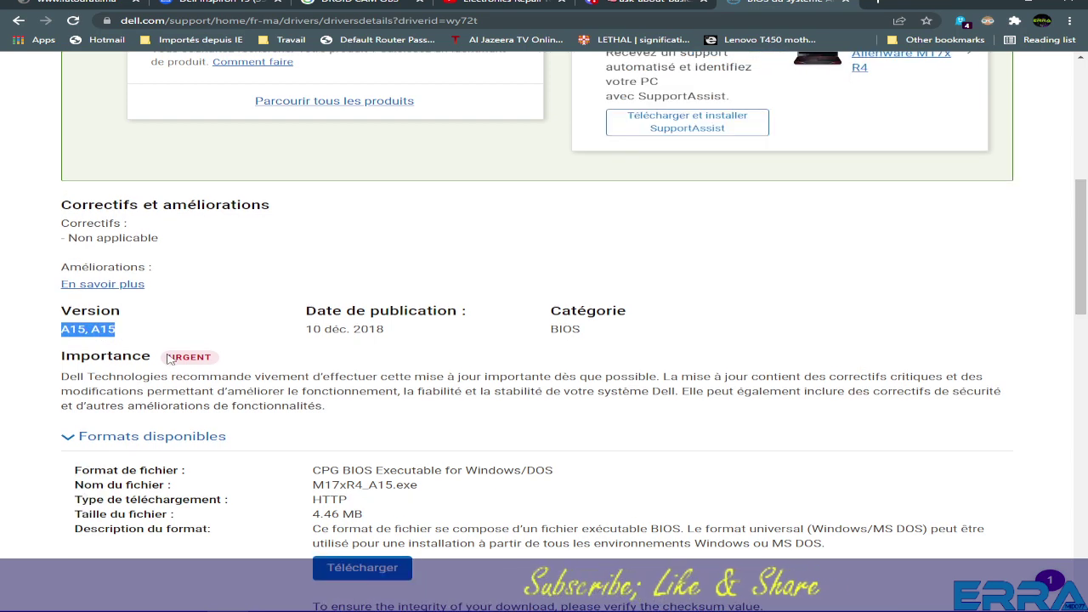
{"action": "left_click", "coordinate": [626, 5]}
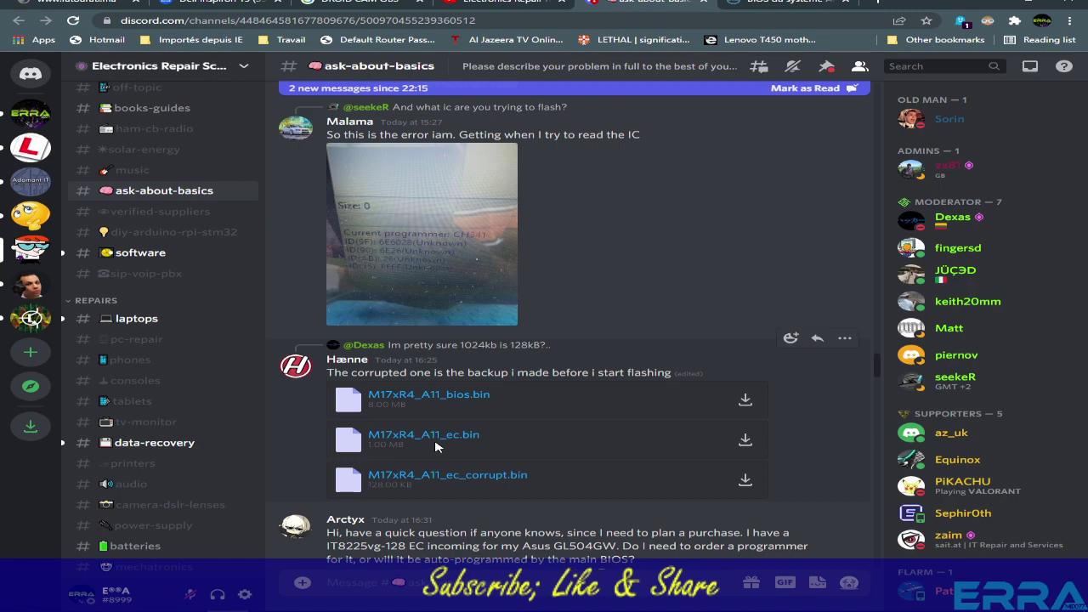
Go back to Dell's M17XR4 BIOS page listing version A15 dated 10 déc. 2018
{"action": "left_click", "coordinate": [788, 4]}
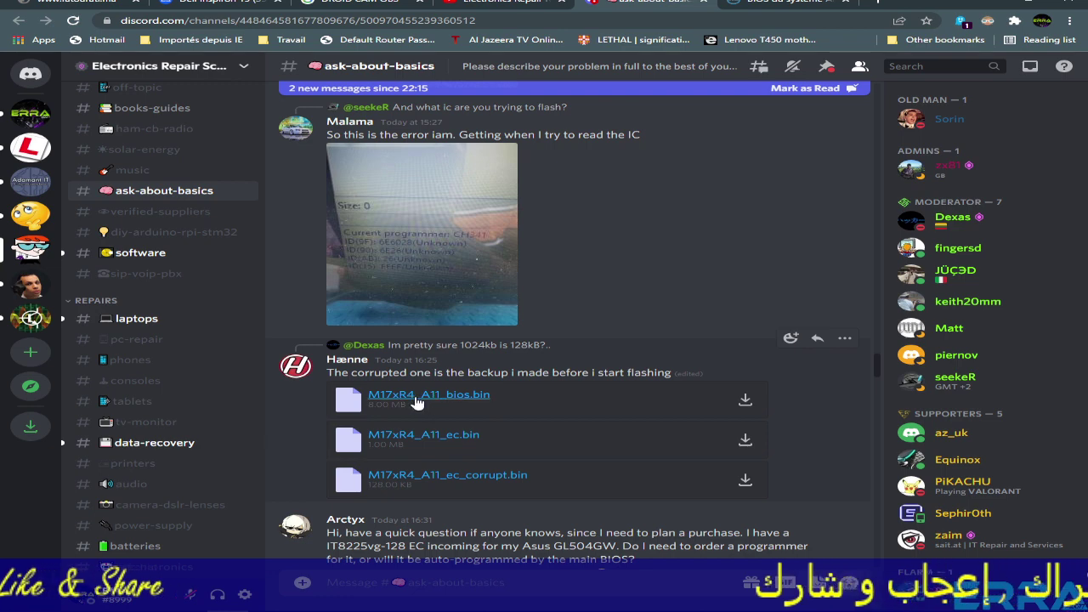
{"action": "left_click", "coordinate": [808, 6]}
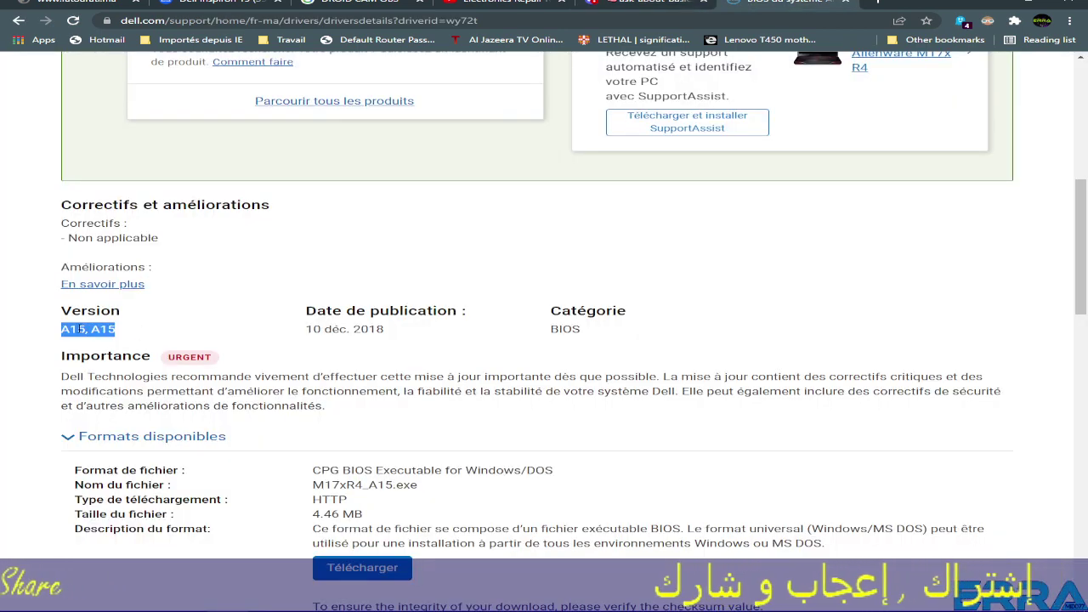
Expand the compatible systems list and open the Alienware M17x R4 drivers page
{"action": "scroll", "coordinate": [346, 223], "scroll_direction": "up", "scroll_amount": 4}
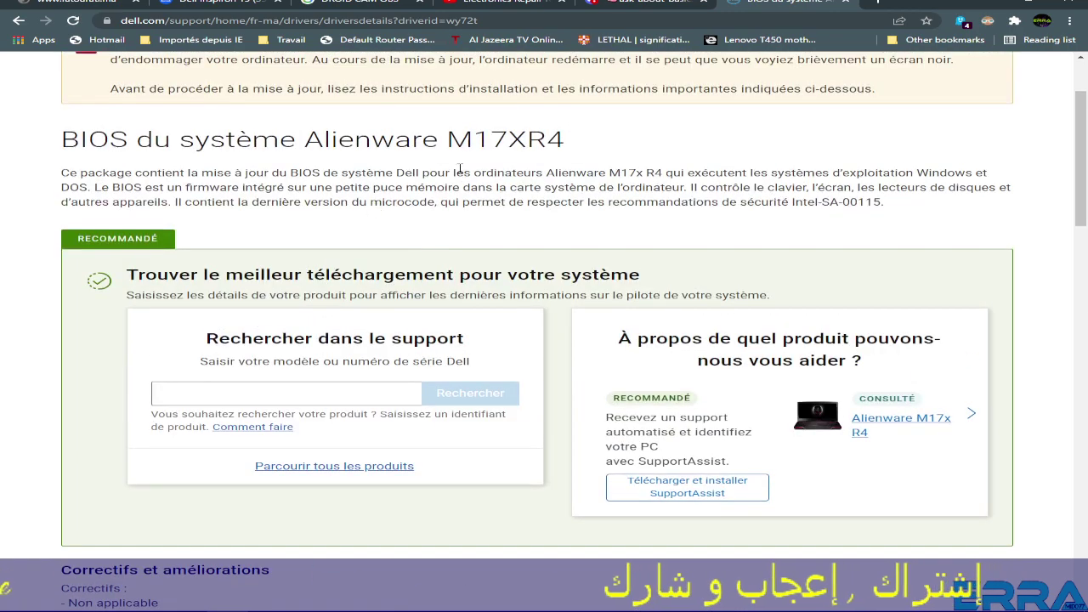
{"action": "scroll", "coordinate": [214, 364], "scroll_direction": "down", "scroll_amount": 5}
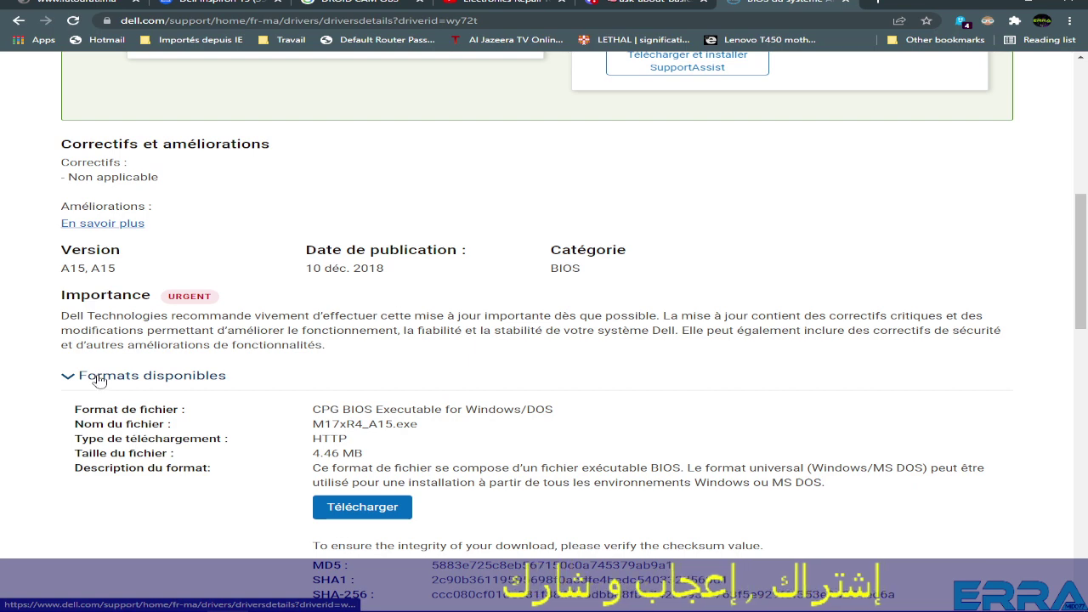
{"action": "scroll", "coordinate": [99, 380], "scroll_direction": "down", "scroll_amount": 2}
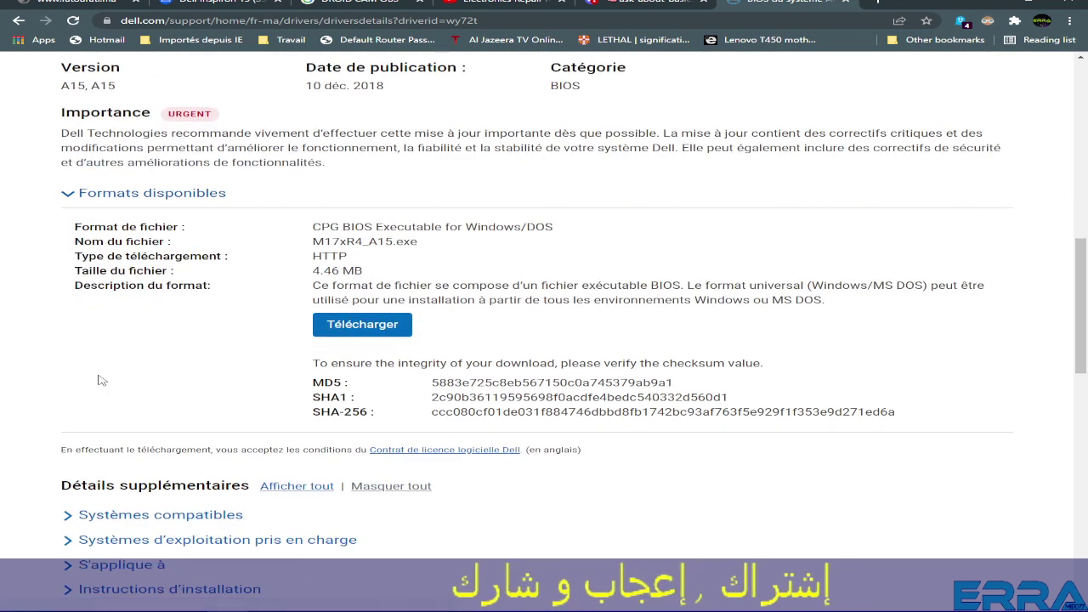
{"action": "scroll", "coordinate": [99, 380], "scroll_direction": "down", "scroll_amount": 1}
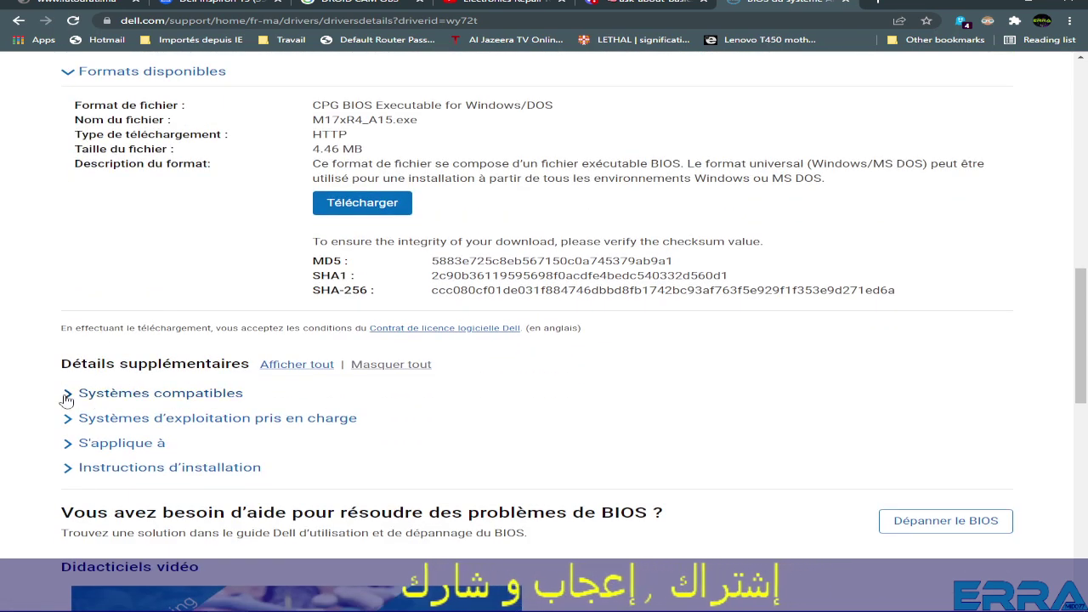
{"action": "left_click", "coordinate": [72, 400]}
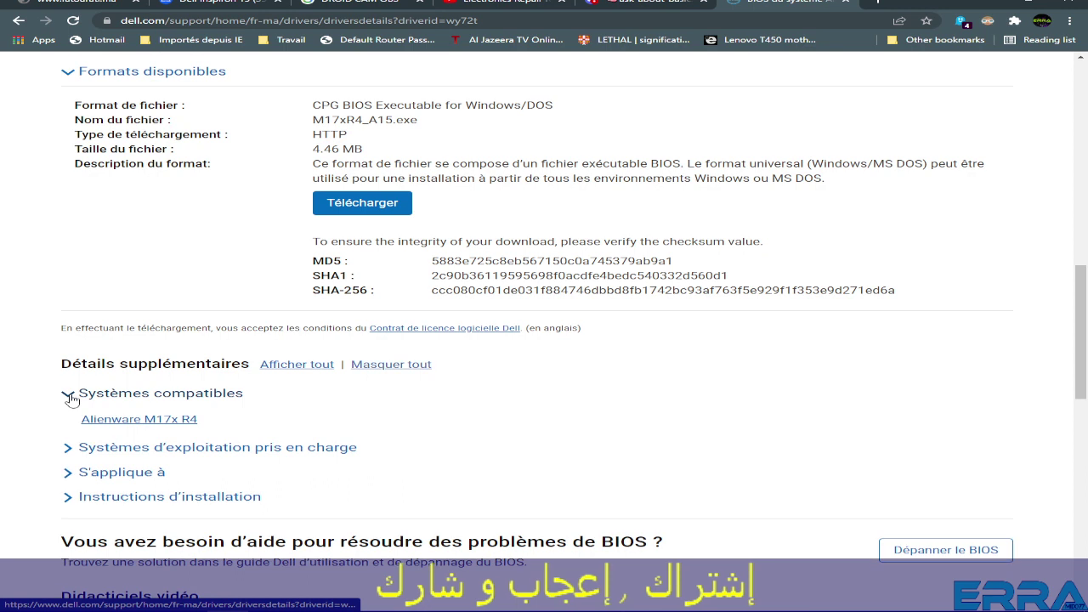
{"action": "left_click", "coordinate": [134, 420]}
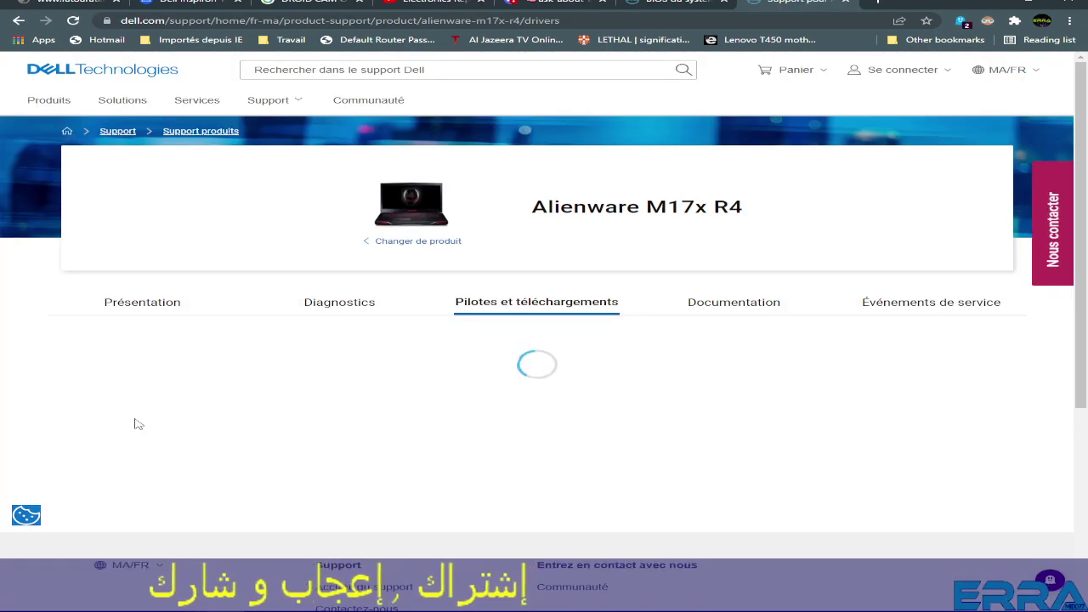
Translate the A15 BIOS details page into English
{"action": "left_click", "coordinate": [674, 3]}
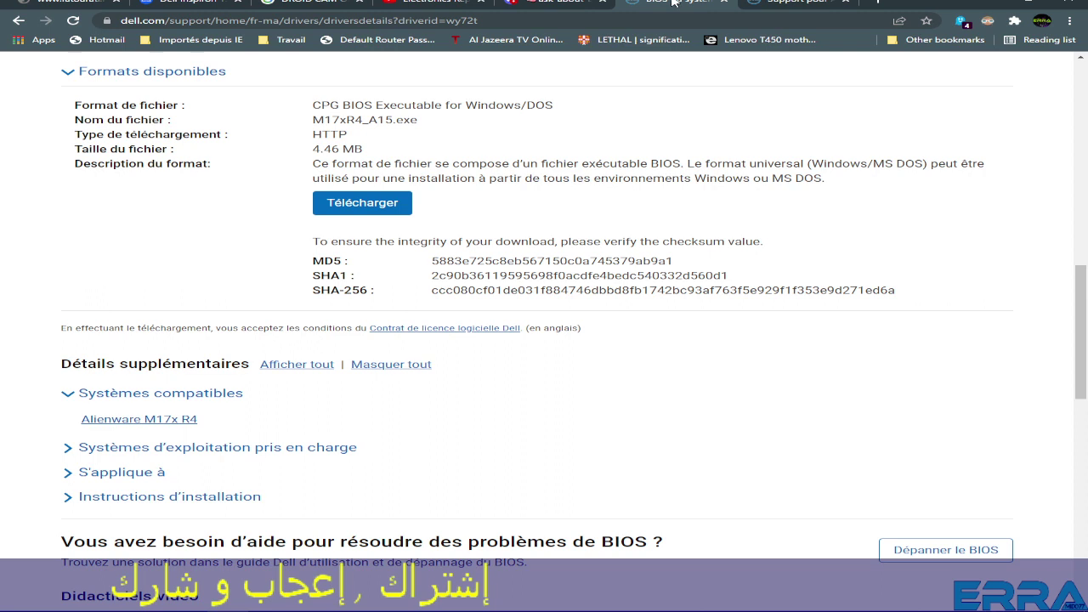
{"action": "right_click", "coordinate": [610, 437]}
{"action": "left_click", "coordinate": [677, 396]}
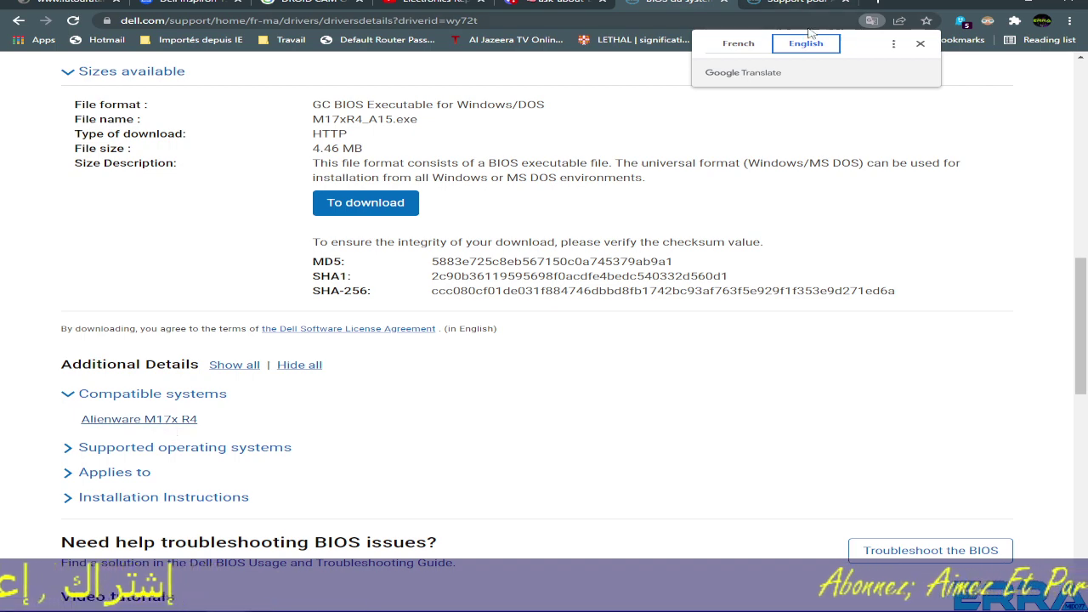
Filter the Alienware M17x R4 drivers list to the BIOS category
{"action": "left_click", "coordinate": [799, 3]}
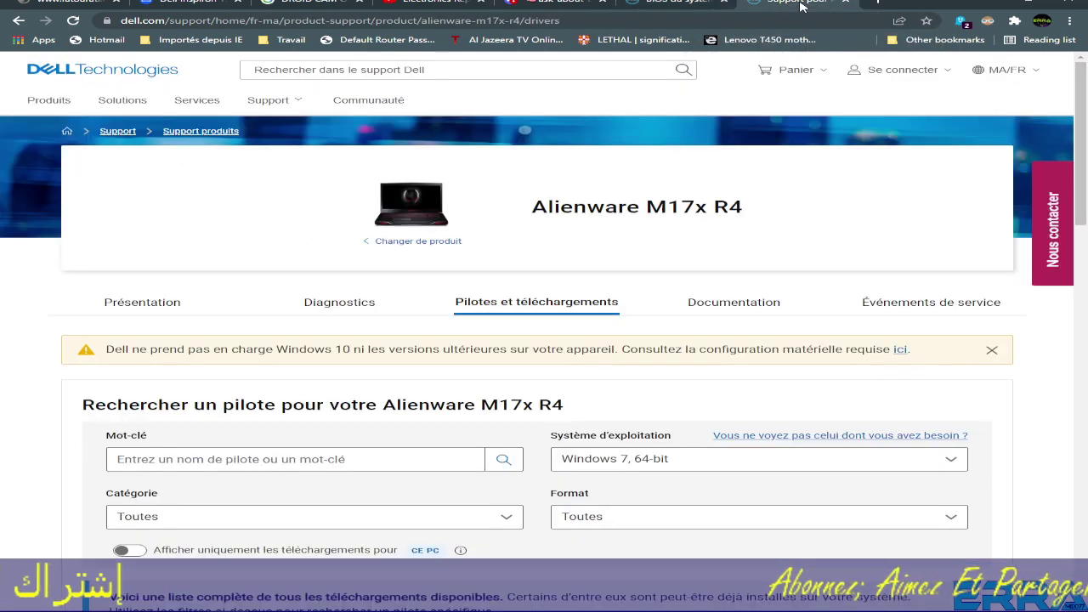
{"action": "scroll", "coordinate": [219, 445], "scroll_direction": "down", "scroll_amount": 2}
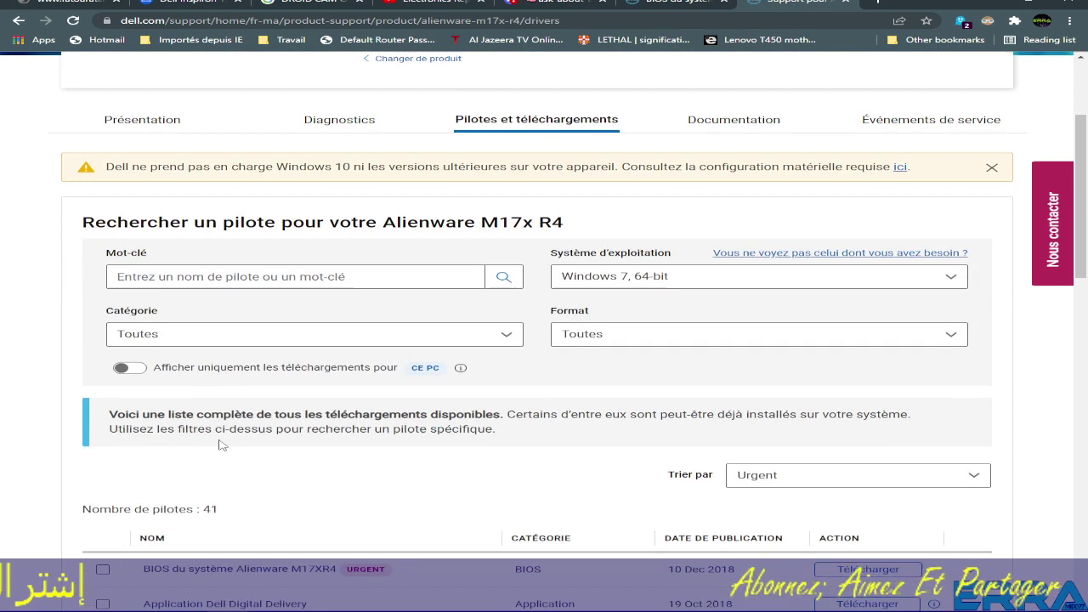
{"action": "left_click", "coordinate": [196, 331]}
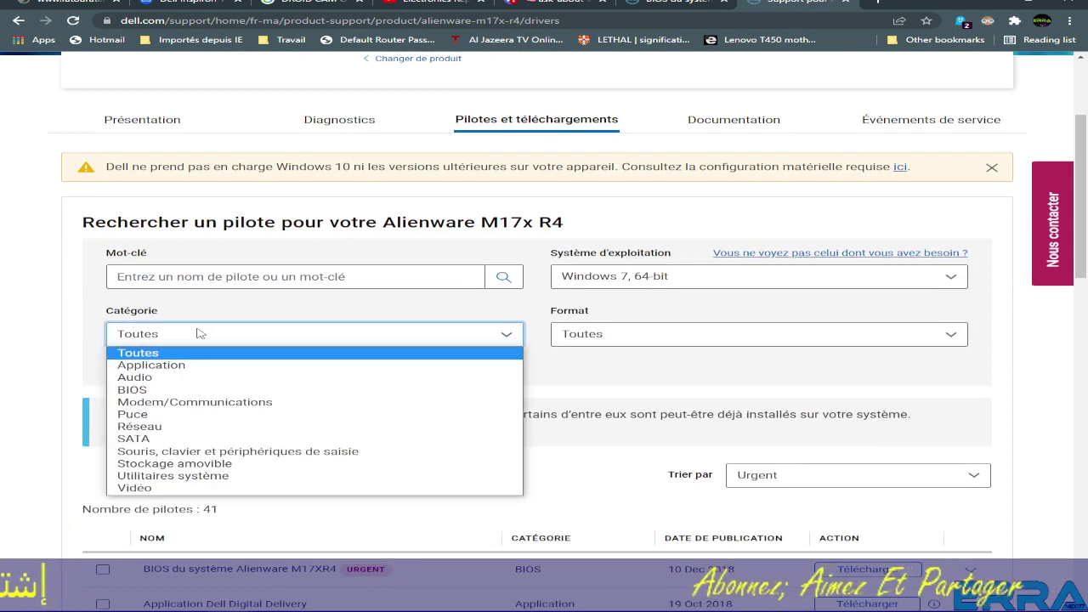
{"action": "left_click", "coordinate": [140, 391]}
Translate the drivers page into English and review the single System BIOS dated 10 Dec 2018
{"action": "right_click", "coordinate": [738, 387]}
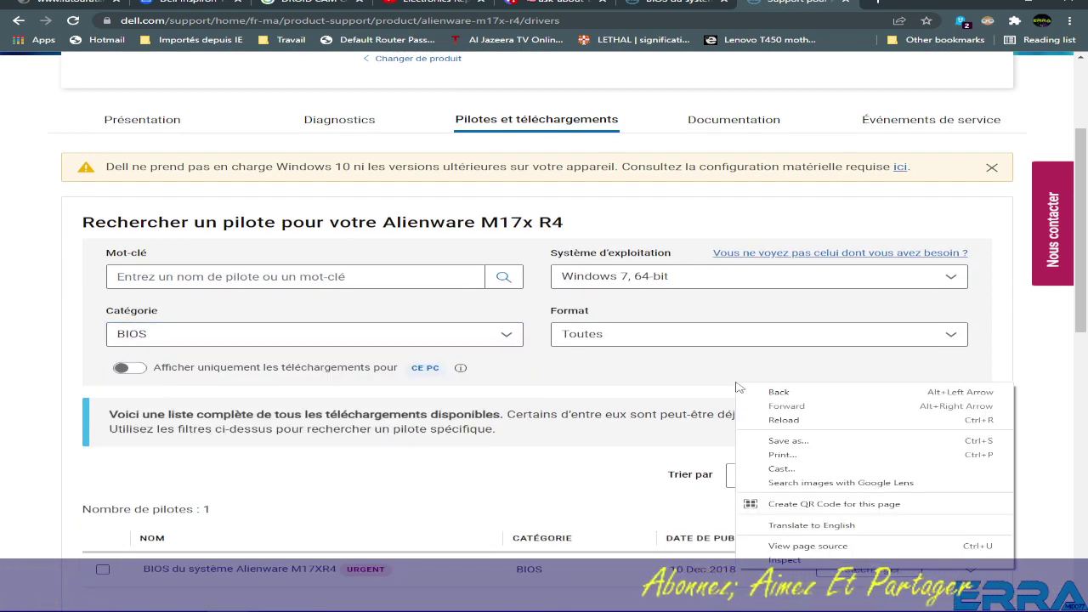
{"action": "left_click", "coordinate": [794, 525]}
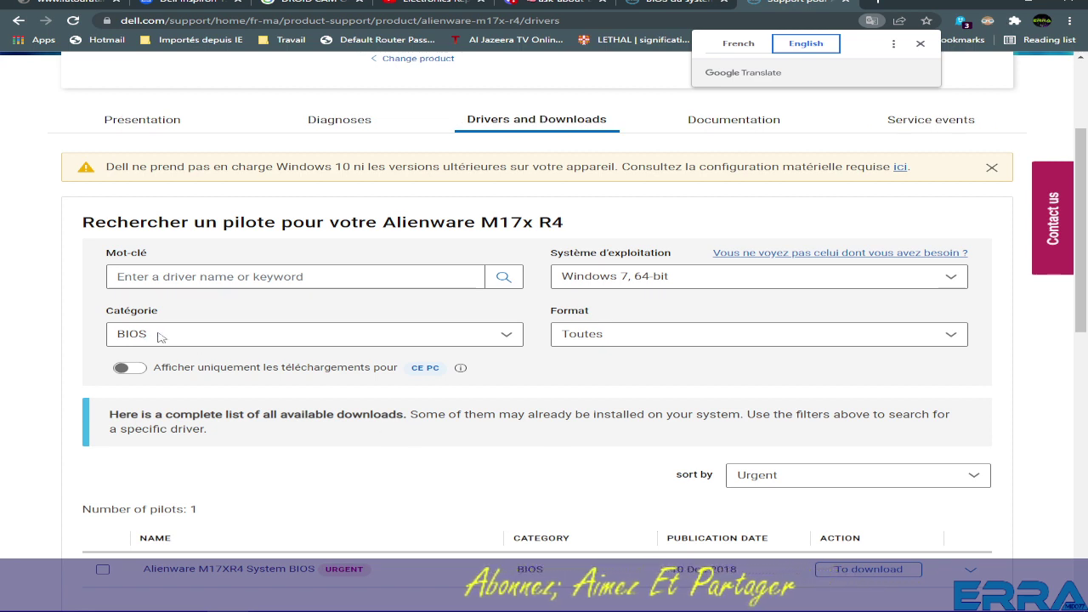
{"action": "scroll", "coordinate": [759, 514], "scroll_direction": "down", "scroll_amount": 2}
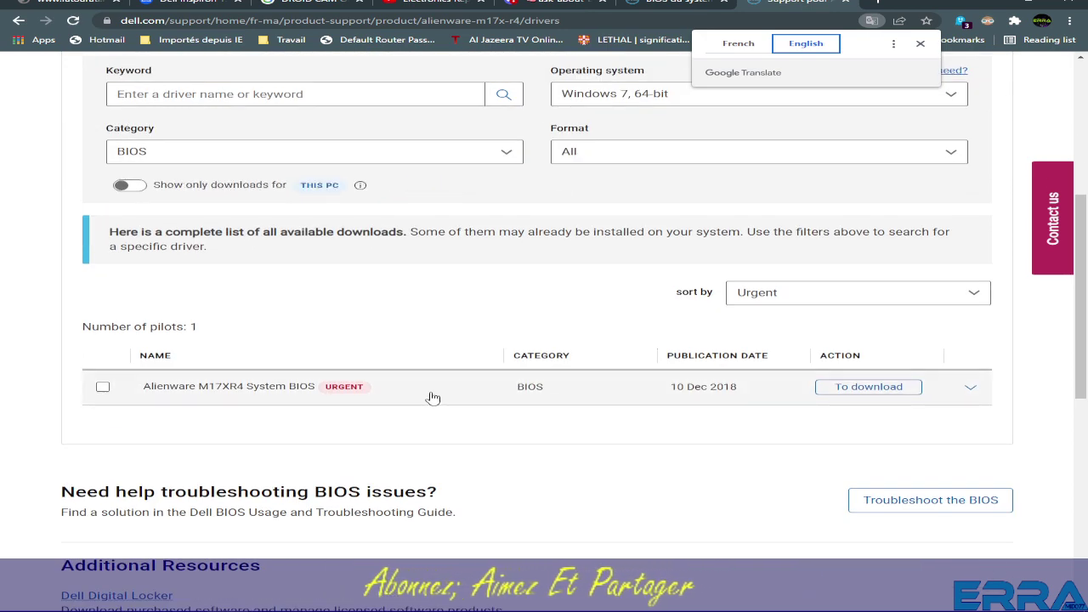
{"action": "left_click", "coordinate": [648, 2]}
Note the A15 release date, then open BIOS version A11 from the System BIOS earlier versions
{"action": "scroll", "coordinate": [327, 335], "scroll_direction": "up", "scroll_amount": 2}
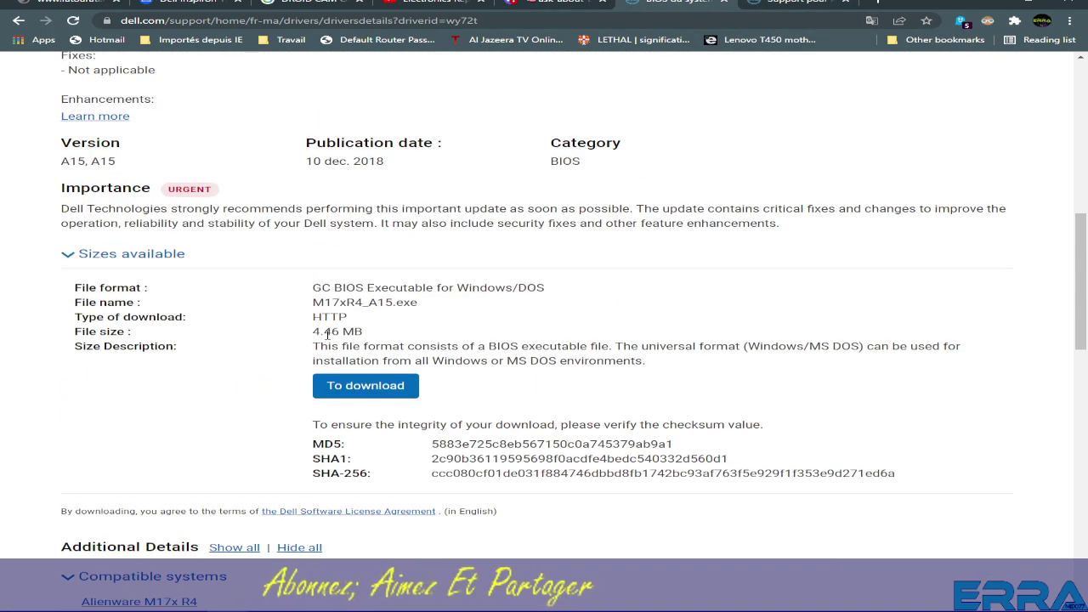
{"action": "left_click_drag", "start_coordinate": [306, 161], "coordinate": [414, 171]}
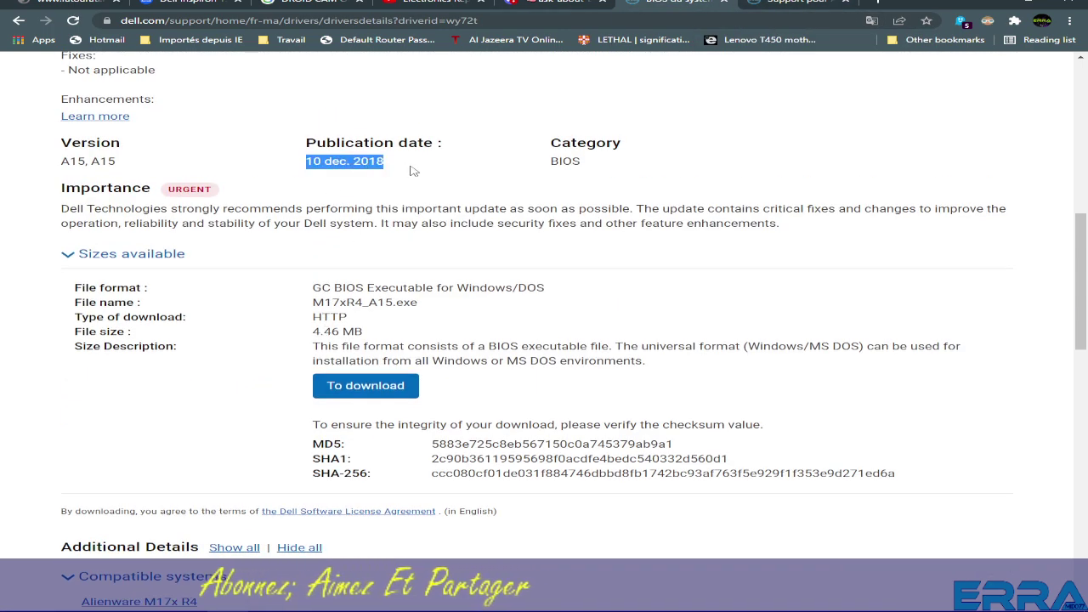
{"action": "left_click", "coordinate": [786, 9]}
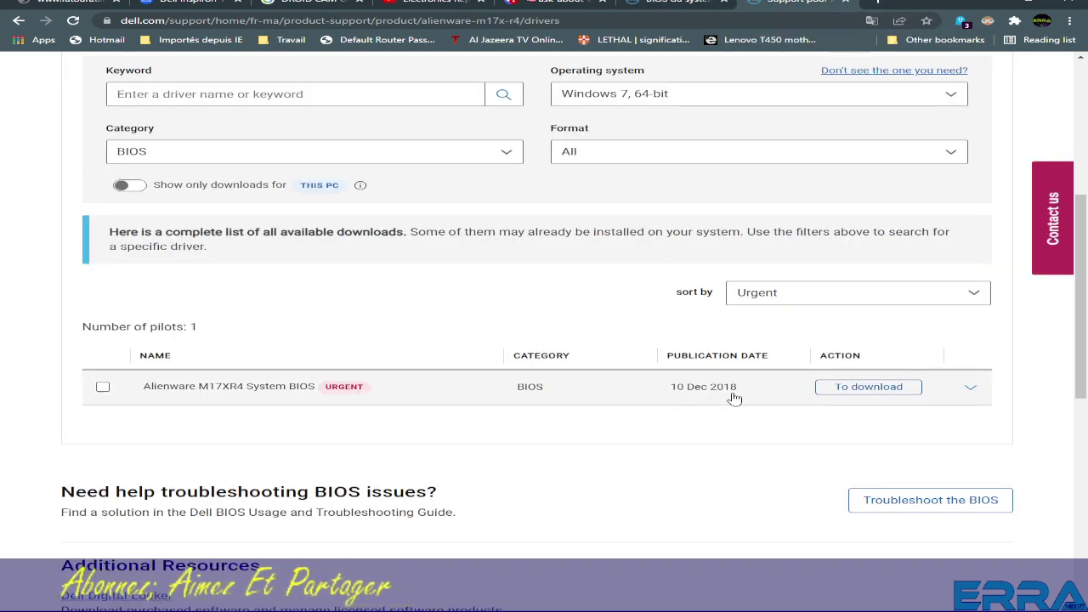
{"action": "left_click", "coordinate": [970, 390]}
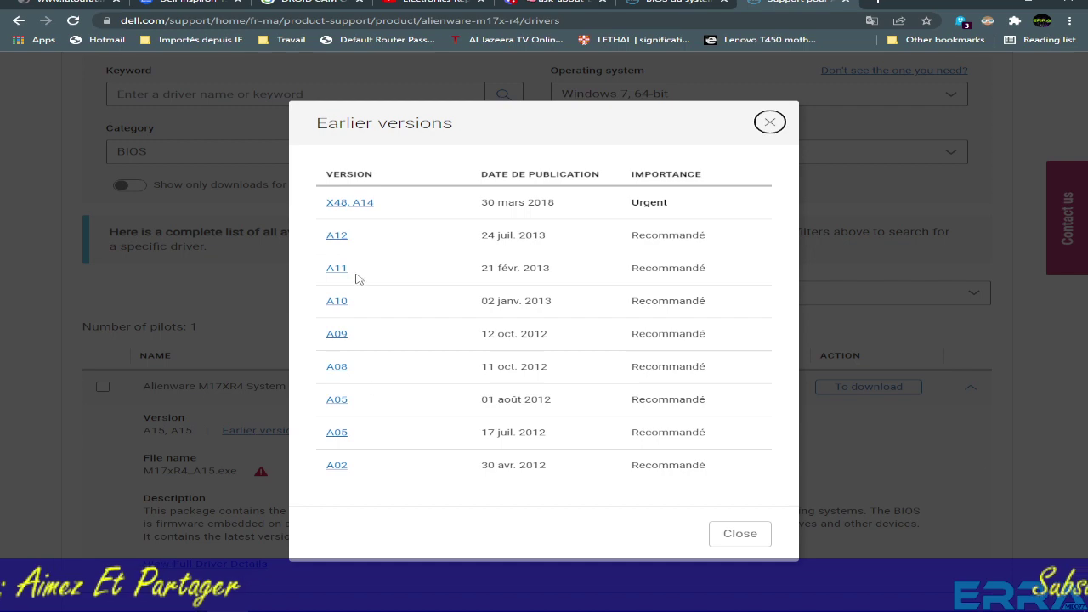
{"action": "left_click", "coordinate": [336, 270]}
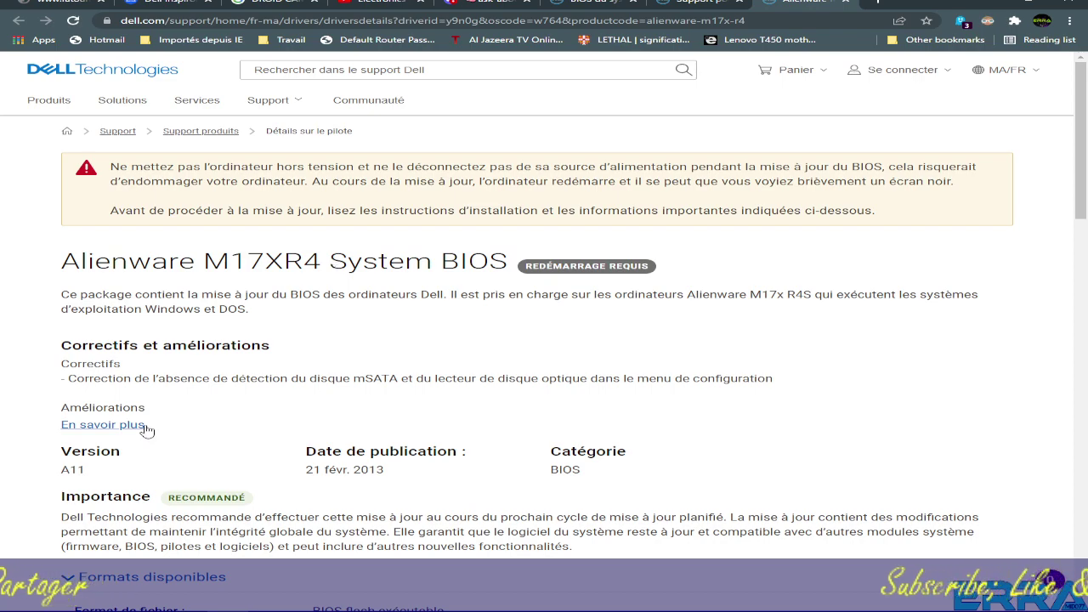
Select the A11 version number and start downloading the A11 BIOS installer
{"action": "scroll", "coordinate": [208, 455], "scroll_direction": "down", "scroll_amount": 3}
{"action": "scroll", "coordinate": [208, 455], "scroll_direction": "up", "scroll_amount": 3}
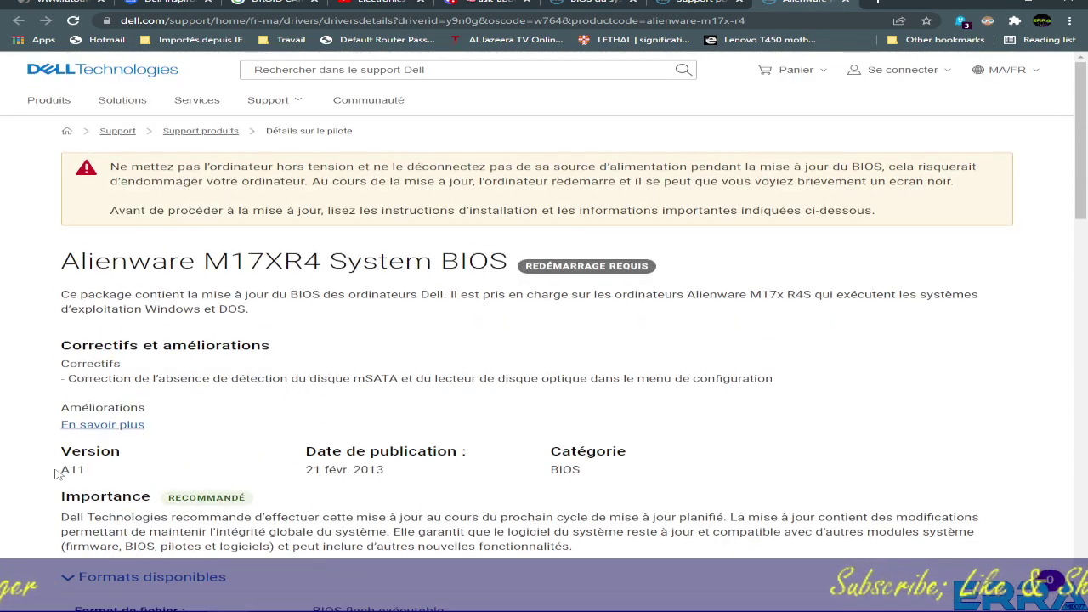
{"action": "left_click_drag", "start_coordinate": [56, 473], "coordinate": [122, 472]}
{"action": "scroll", "coordinate": [122, 473], "scroll_direction": "down", "scroll_amount": 3}
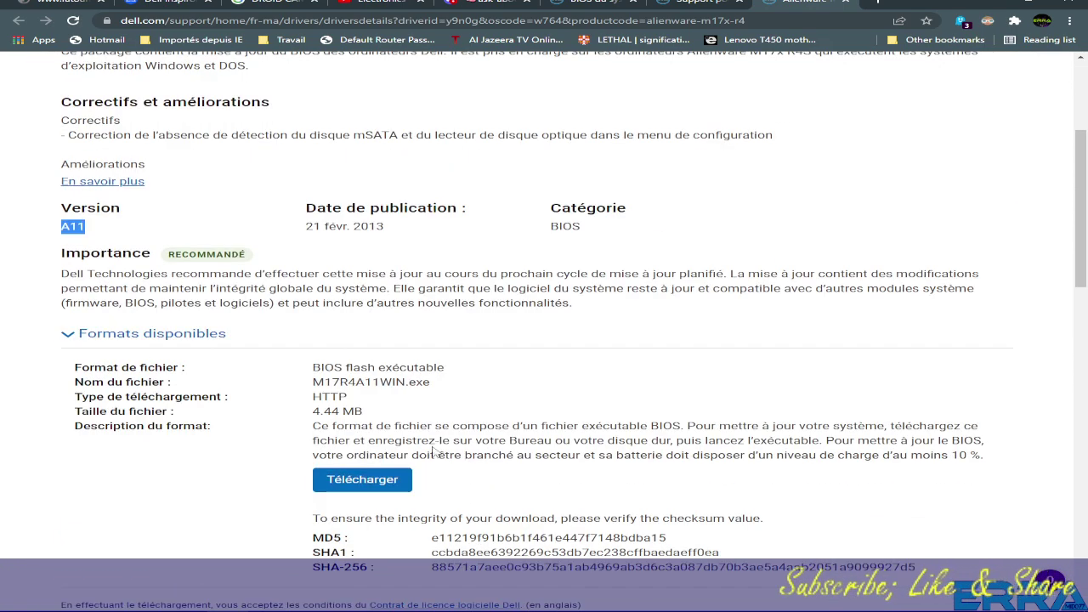
{"action": "left_click", "coordinate": [357, 482]}
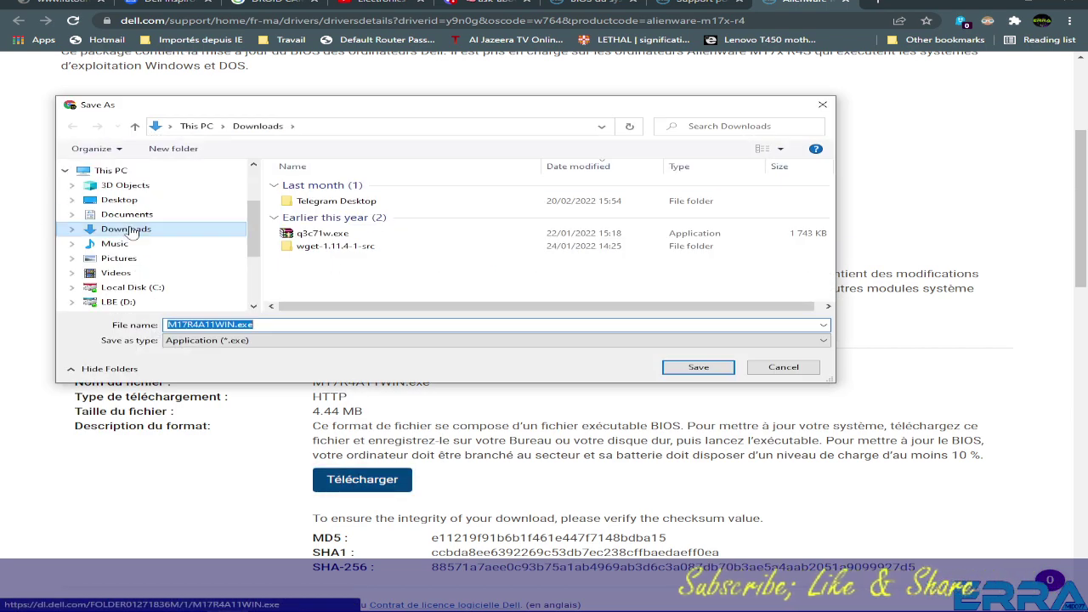
Save M17R4A11WIN.exe into a newly created folder under Desktop's ERS Temporary
{"action": "left_click", "coordinate": [119, 200]}
{"action": "scroll", "coordinate": [323, 282], "scroll_direction": "down", "scroll_amount": 10}
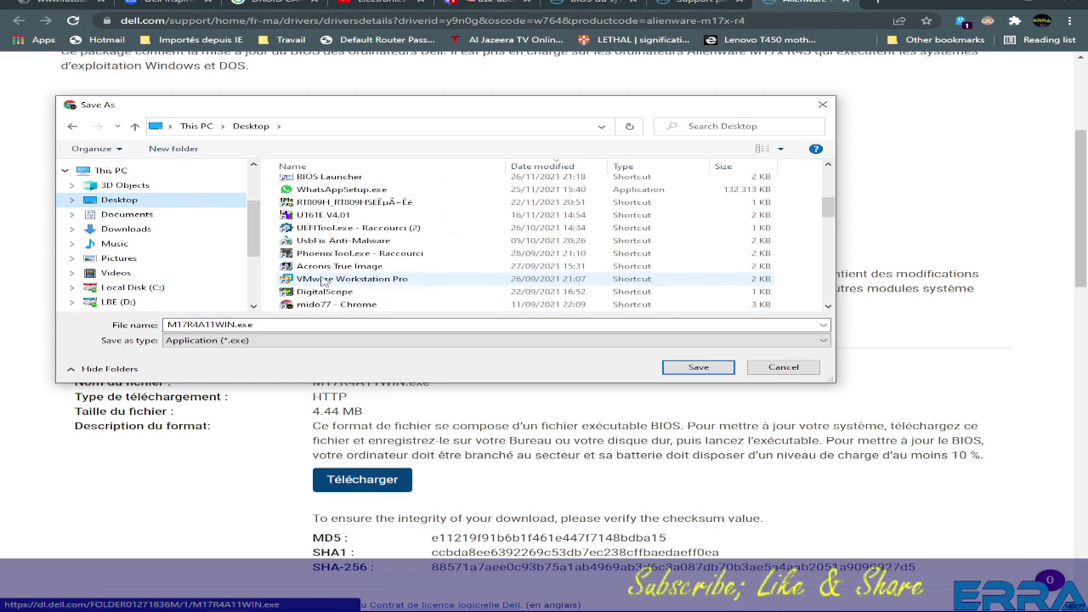
{"action": "scroll", "coordinate": [323, 283], "scroll_direction": "up", "scroll_amount": 5}
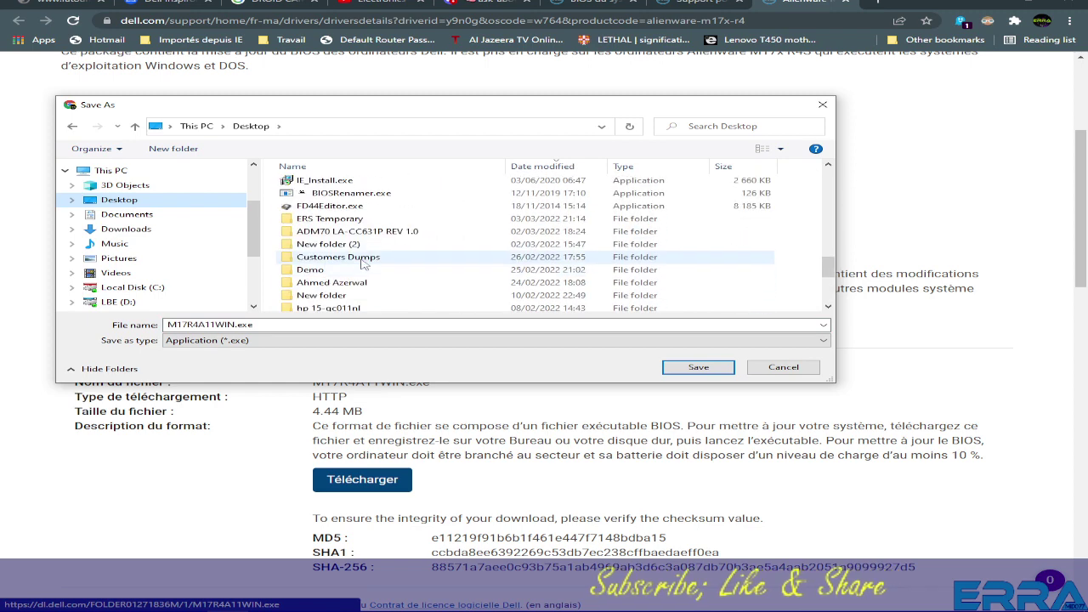
{"action": "double_click", "coordinate": [321, 219]}
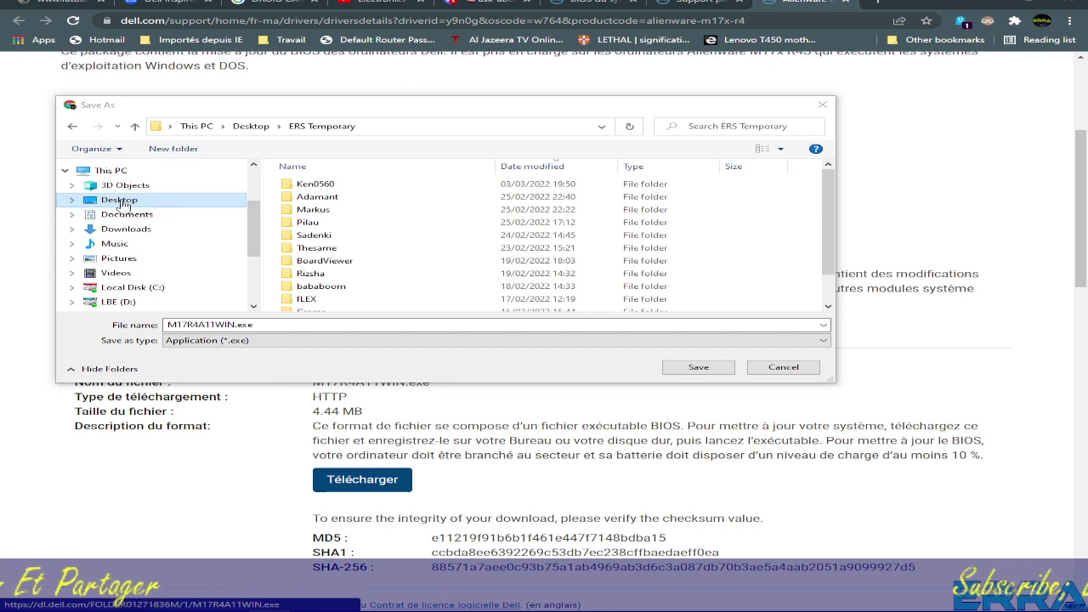
{"action": "left_click", "coordinate": [173, 148]}
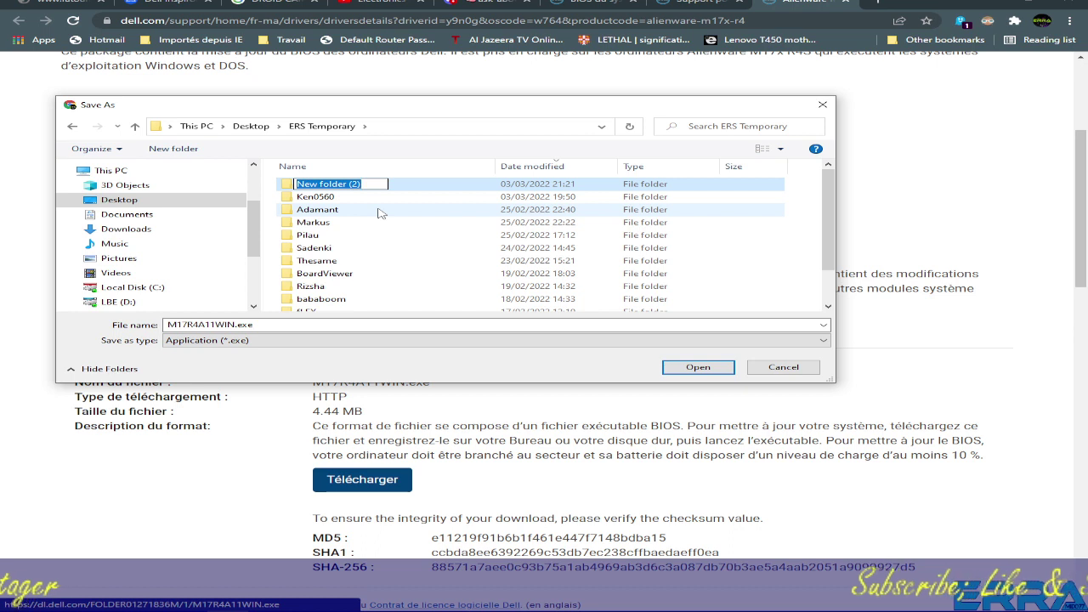
{"action": "type", "text": "H"}
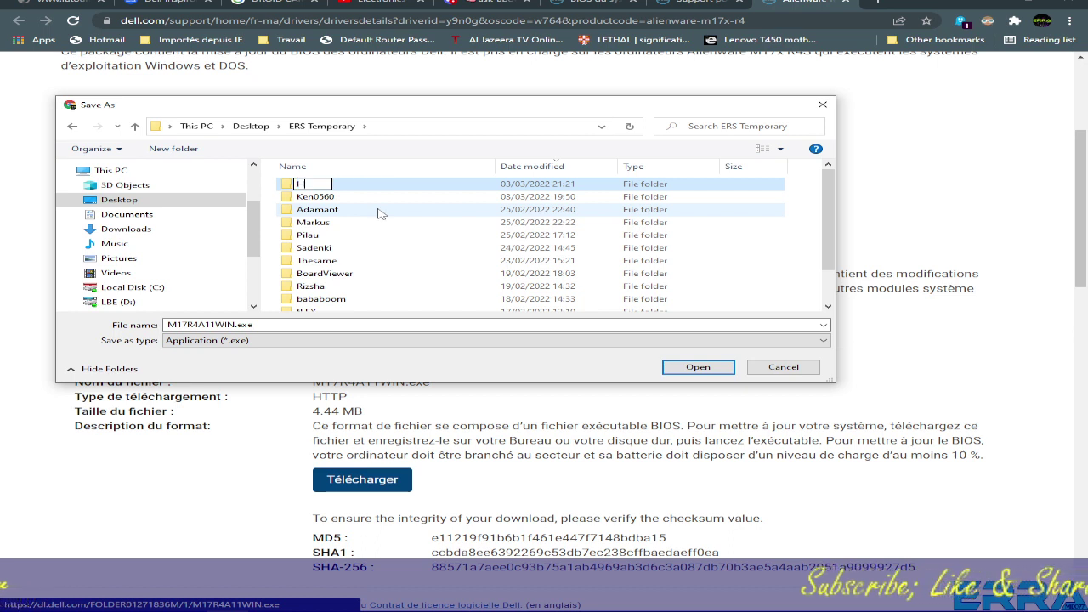
{"action": "type", "text": "anne"}
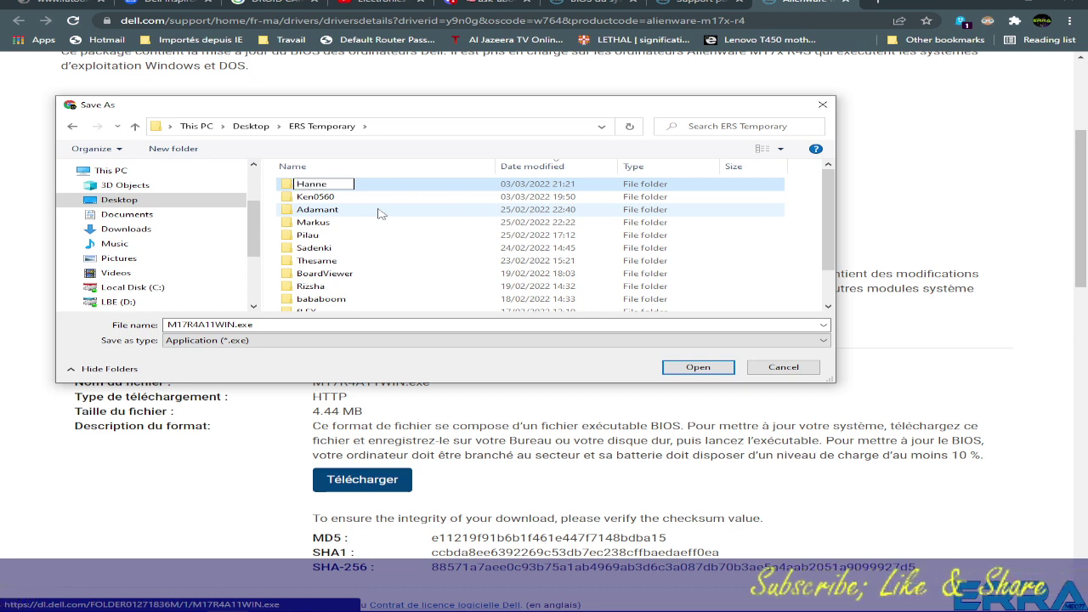
{"action": "left_click", "coordinate": [698, 371]}
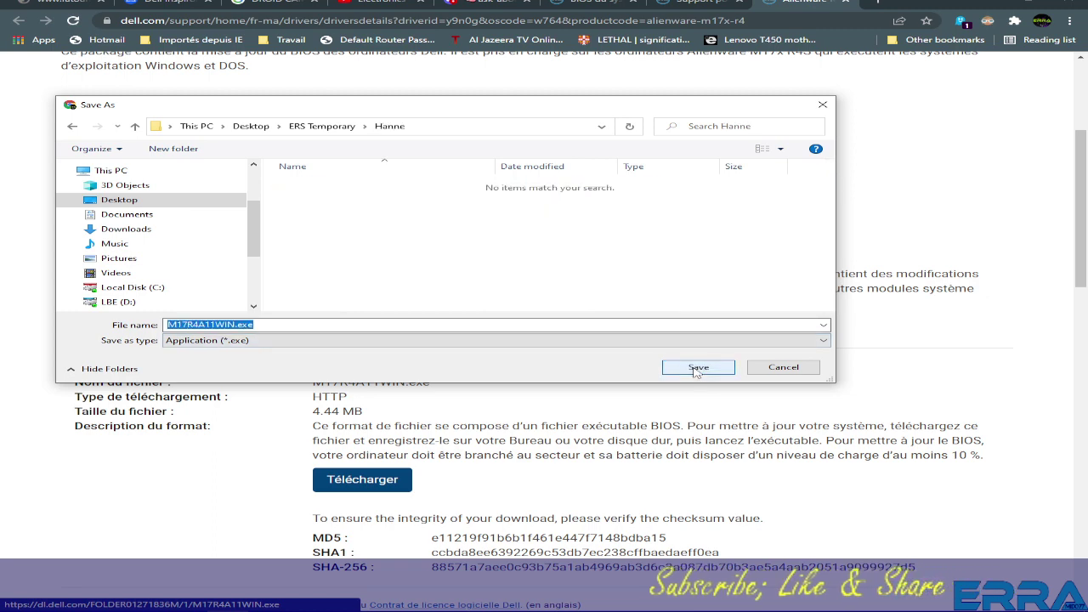
{"action": "left_click", "coordinate": [697, 369]}
{"action": "right_click", "coordinate": [68, 593]}
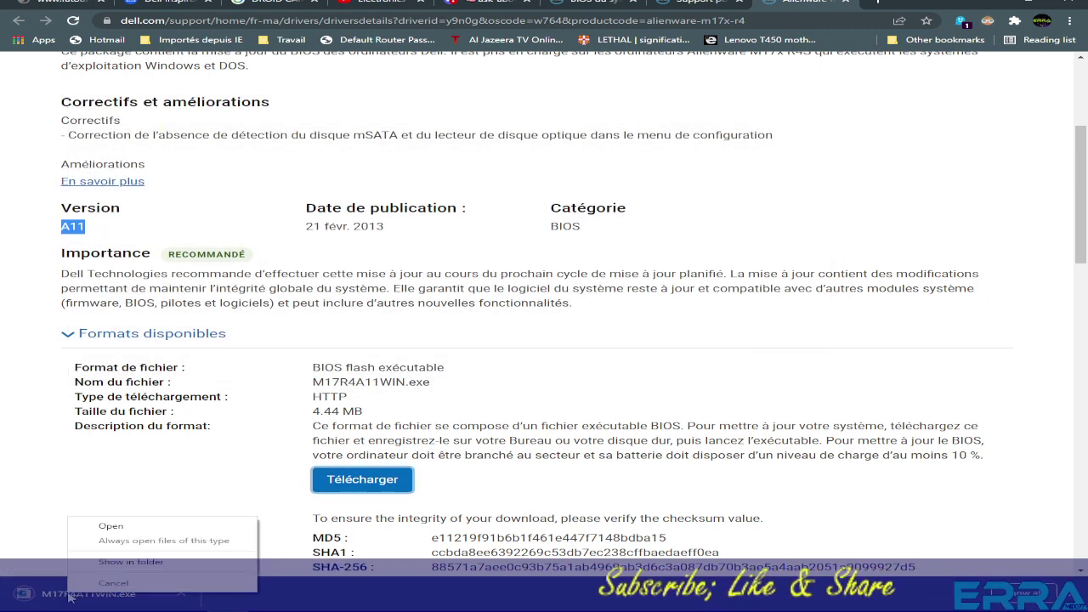
Extract M17R4A11WIN.exe into a M17R4A11WIN folder and select isflashWin.bin inside it
{"action": "left_click", "coordinate": [143, 557]}
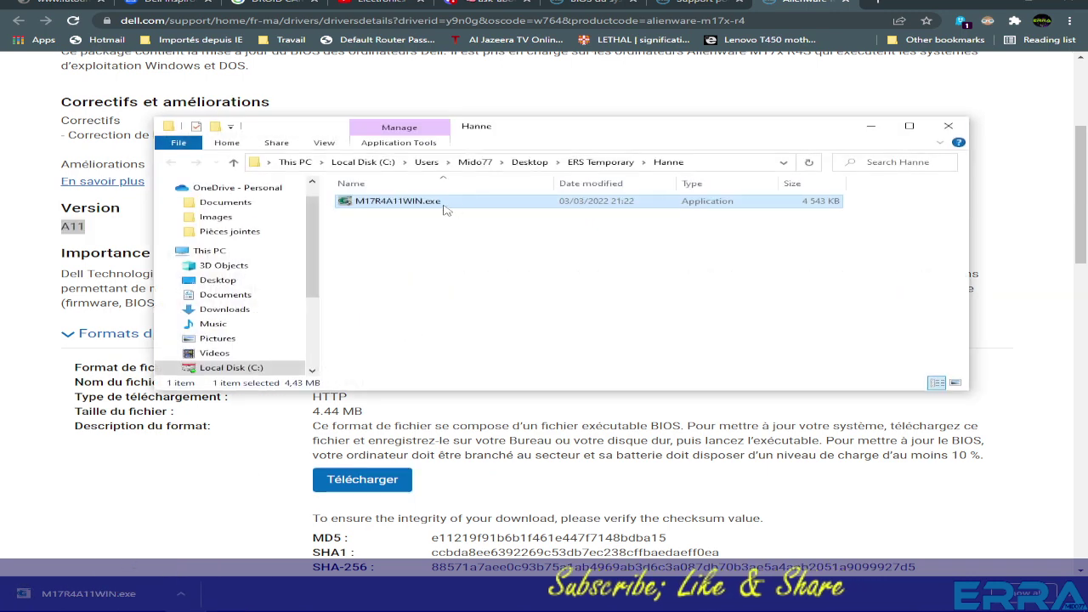
{"action": "right_click", "coordinate": [387, 204]}
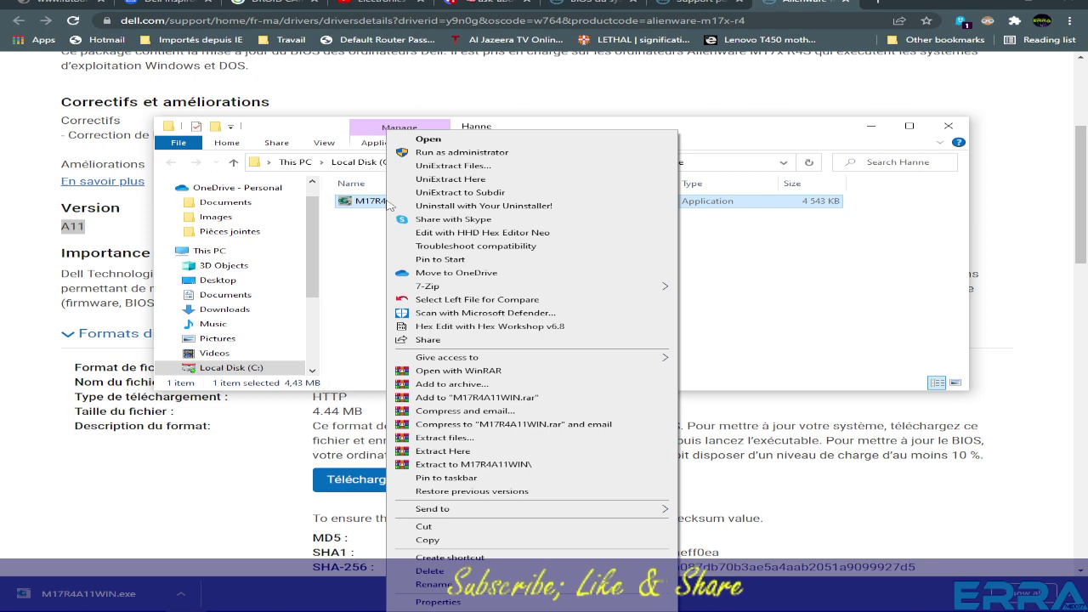
{"action": "left_click", "coordinate": [473, 464]}
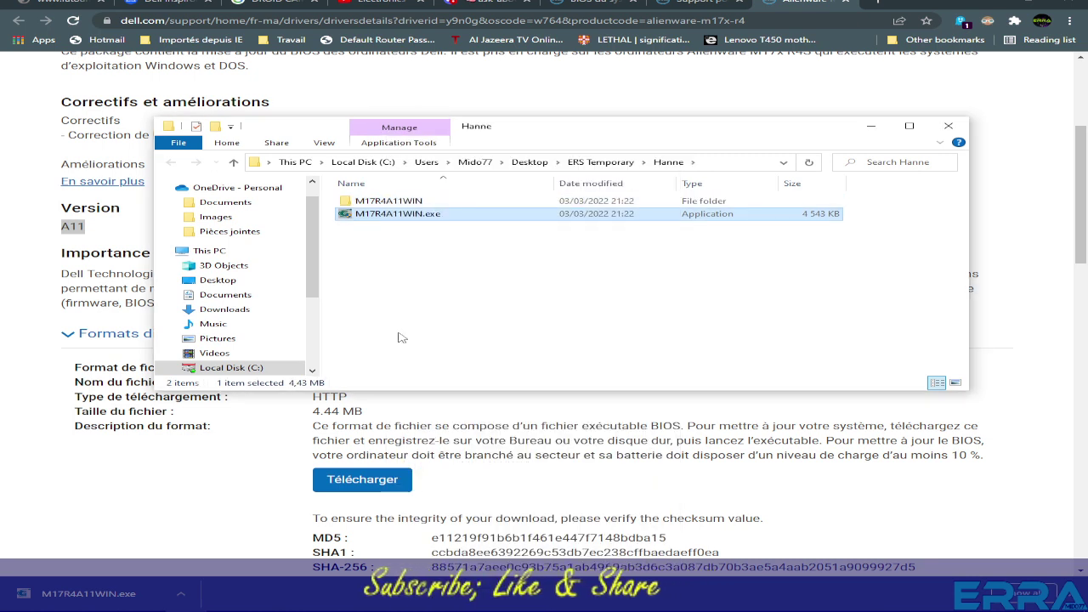
{"action": "double_click", "coordinate": [388, 200]}
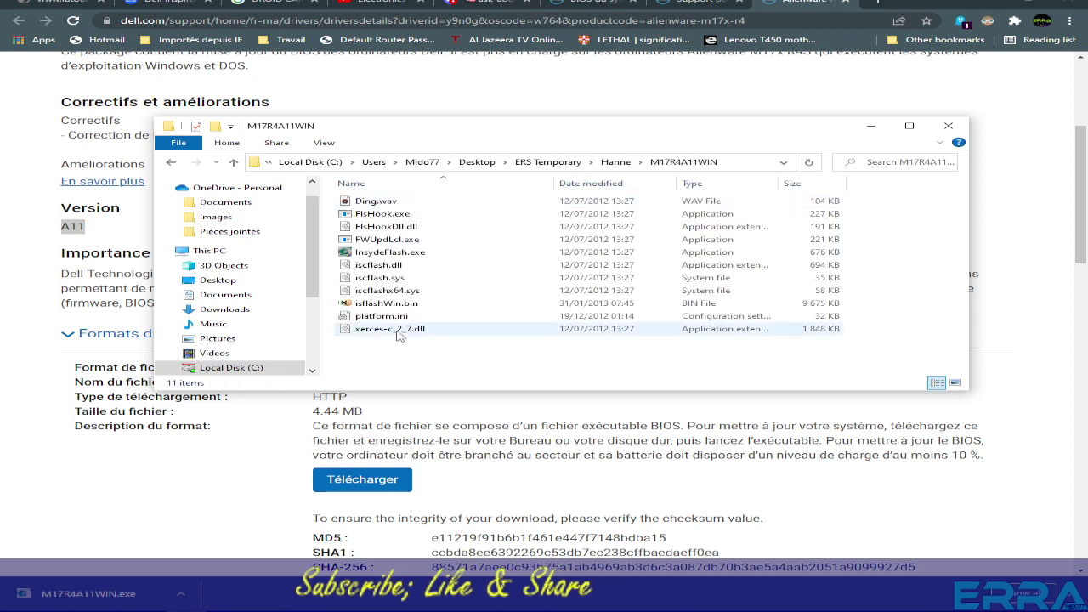
{"action": "left_click", "coordinate": [428, 306]}
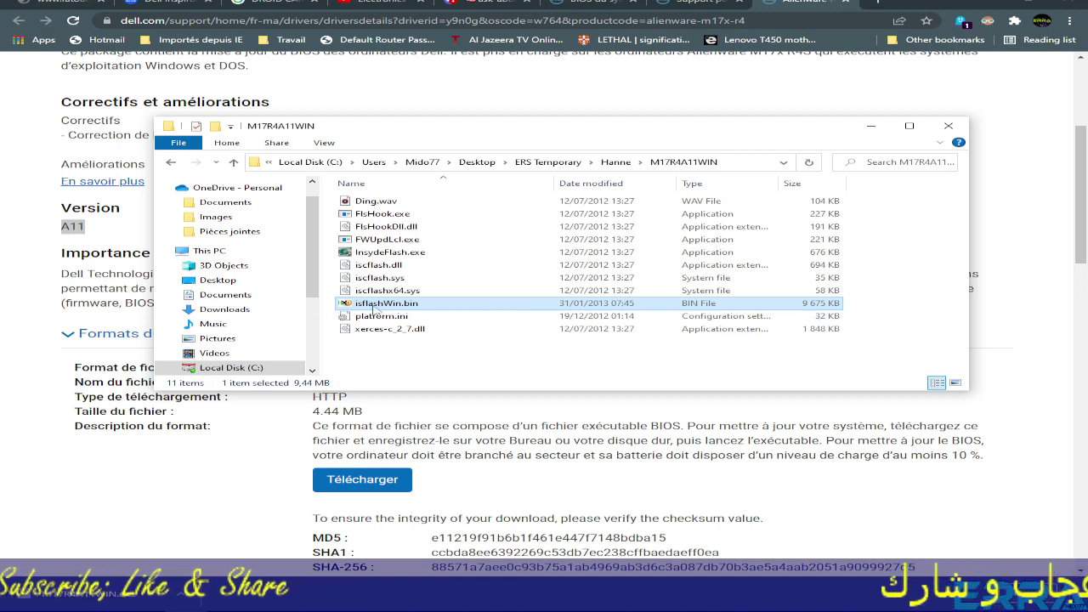
{"action": "mouse_move", "coordinate": [374, 310]}
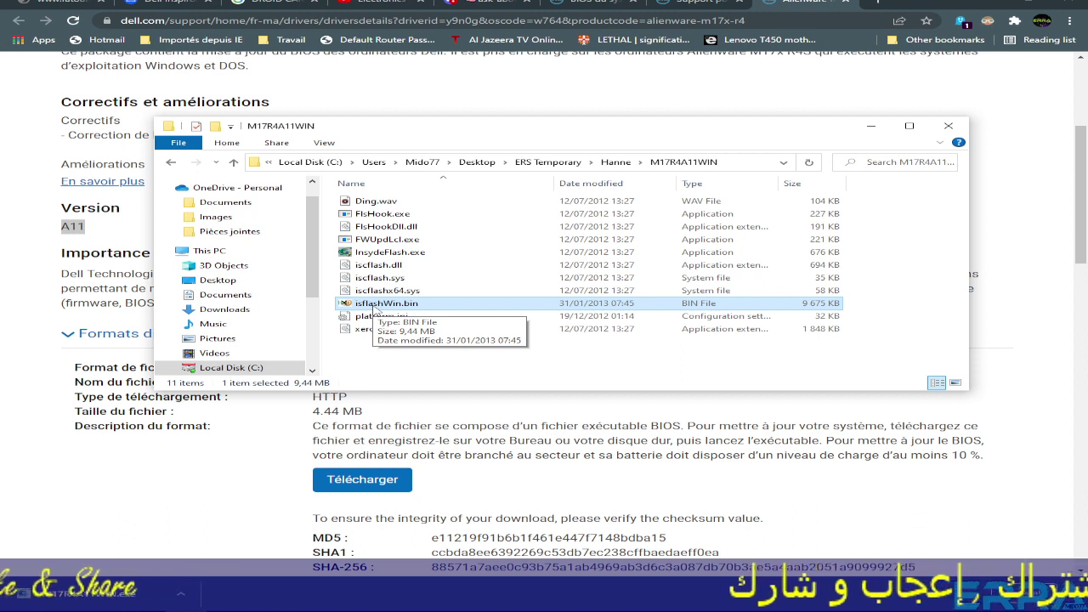
Delete the M17R4A11WIN.exe installer and reselect isflashWin.bin in the extracted folder
{"action": "left_click", "coordinate": [232, 163]}
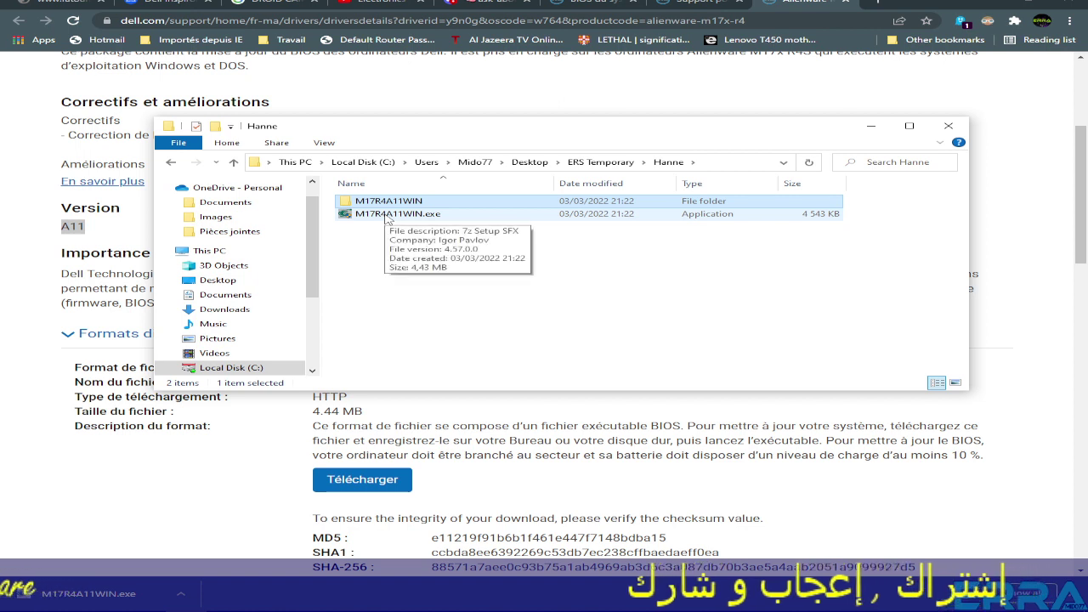
{"action": "left_click", "coordinate": [387, 215]}
{"action": "key", "text": "Delete"}
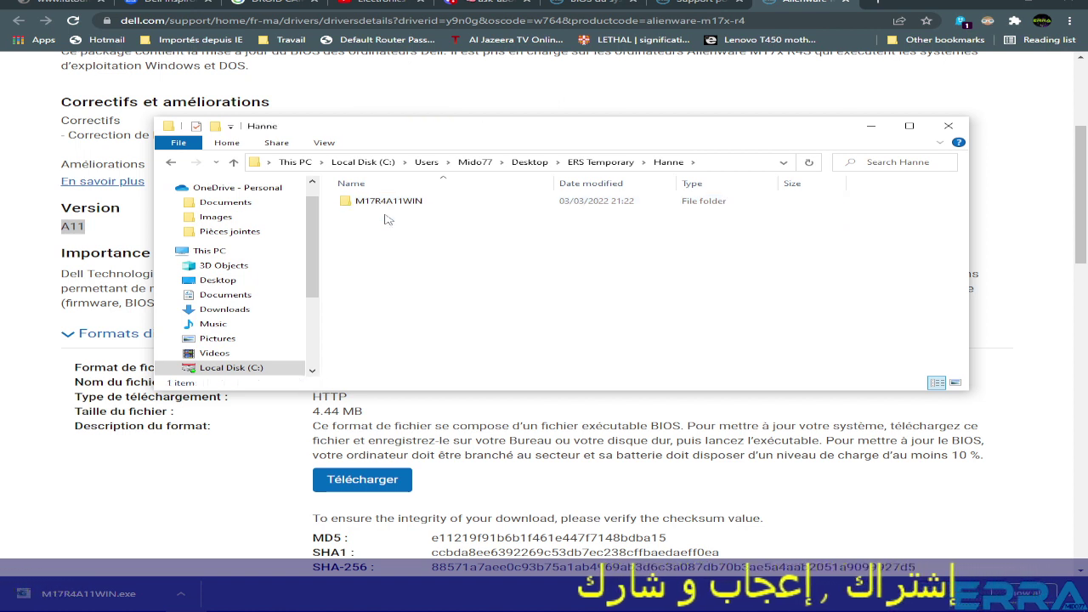
{"action": "double_click", "coordinate": [387, 201]}
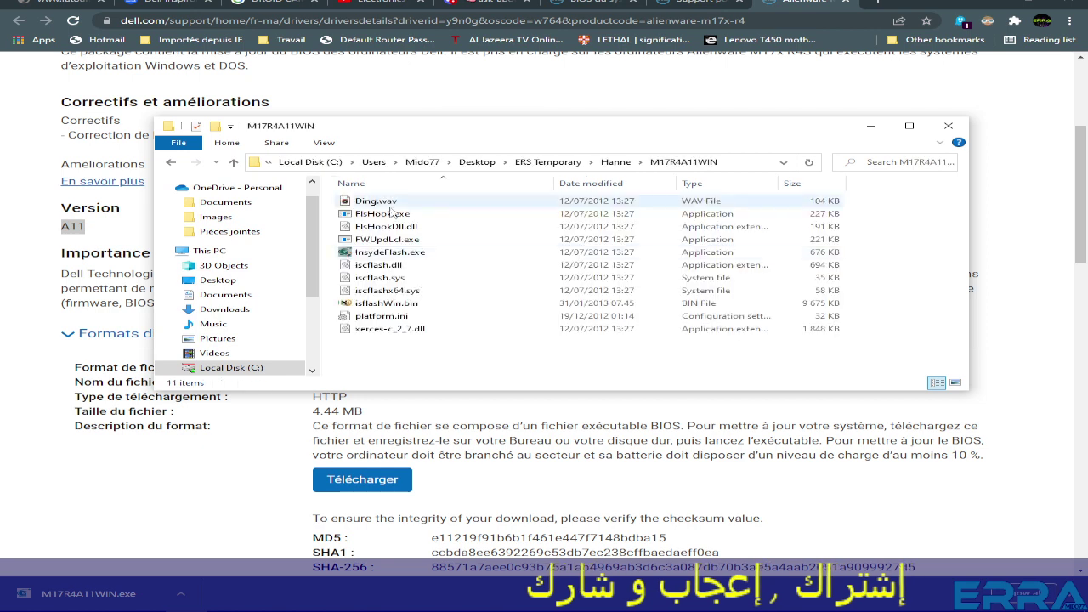
{"action": "left_click", "coordinate": [370, 304]}
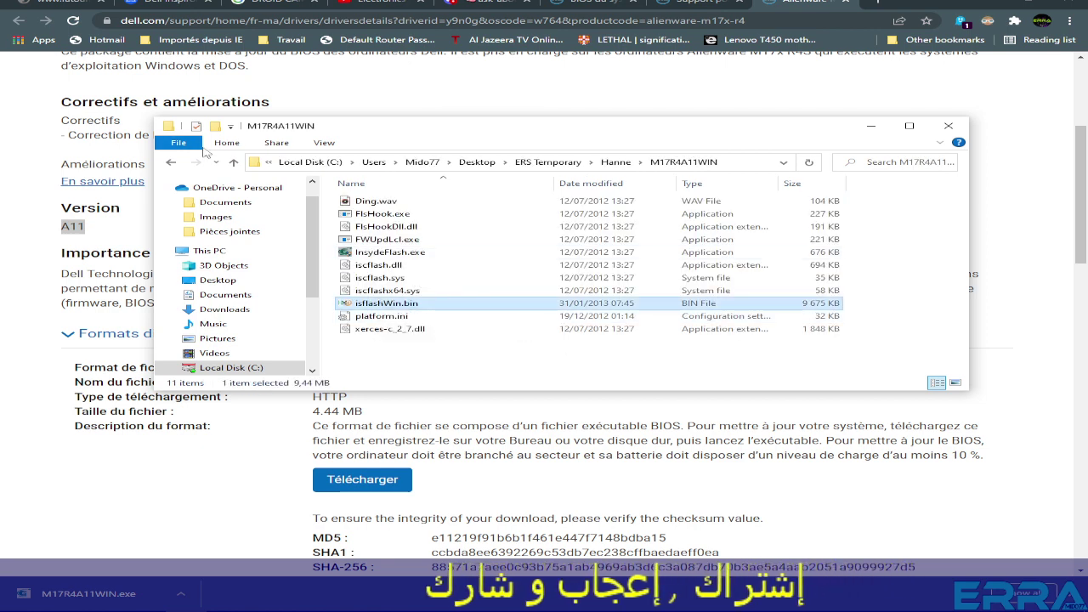
Paste isflashWin.bin into the parent folder, delete the extracted folder, and open the .bin in HxD
{"action": "left_click", "coordinate": [233, 163]}
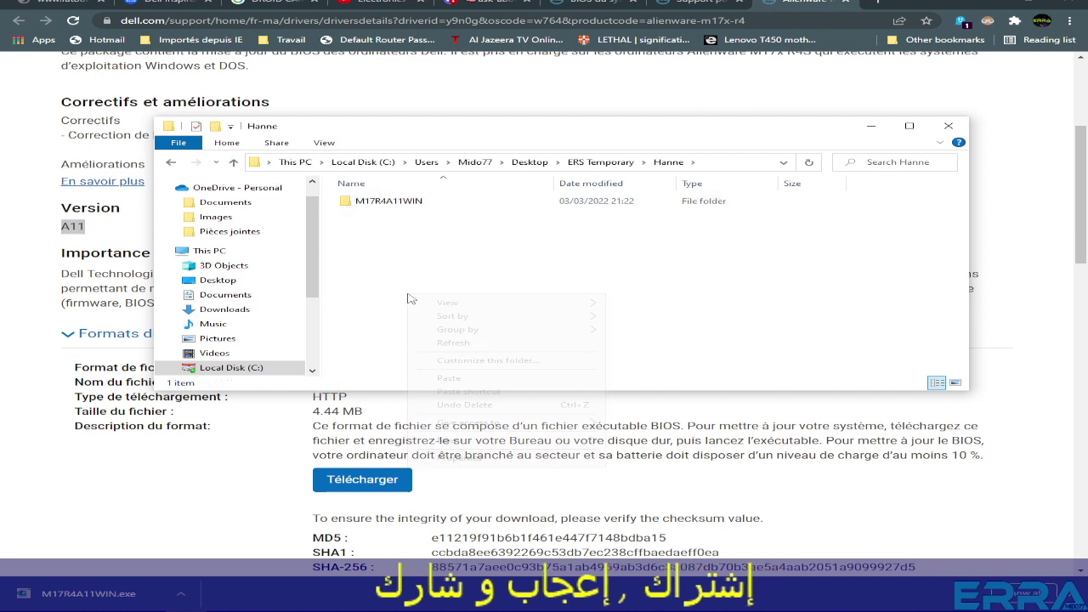
{"action": "right_click", "coordinate": [409, 295]}
{"action": "left_click", "coordinate": [451, 379]}
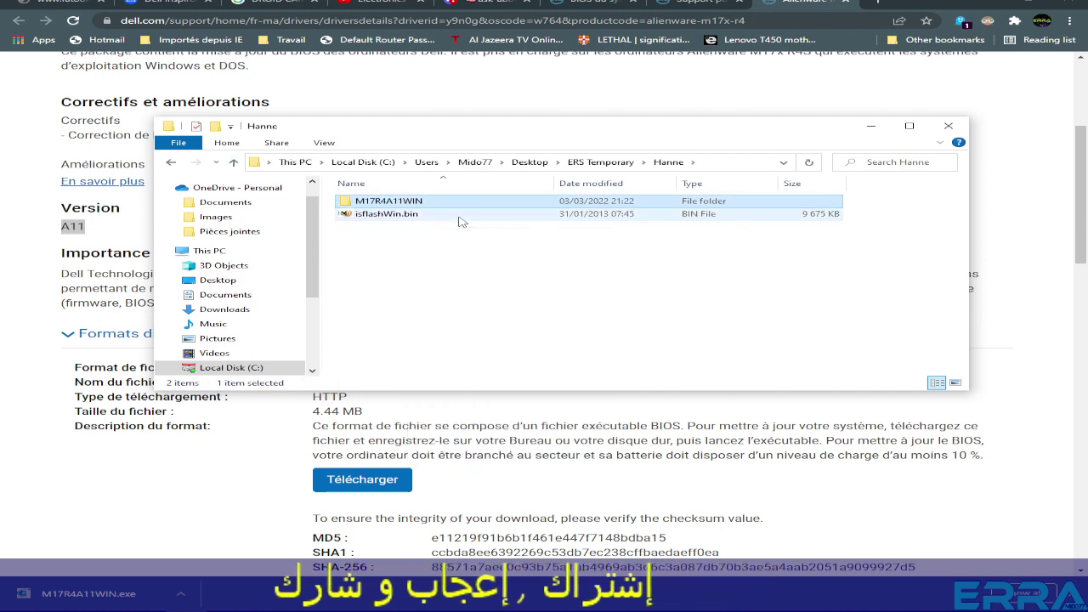
{"action": "key", "text": "Delete"}
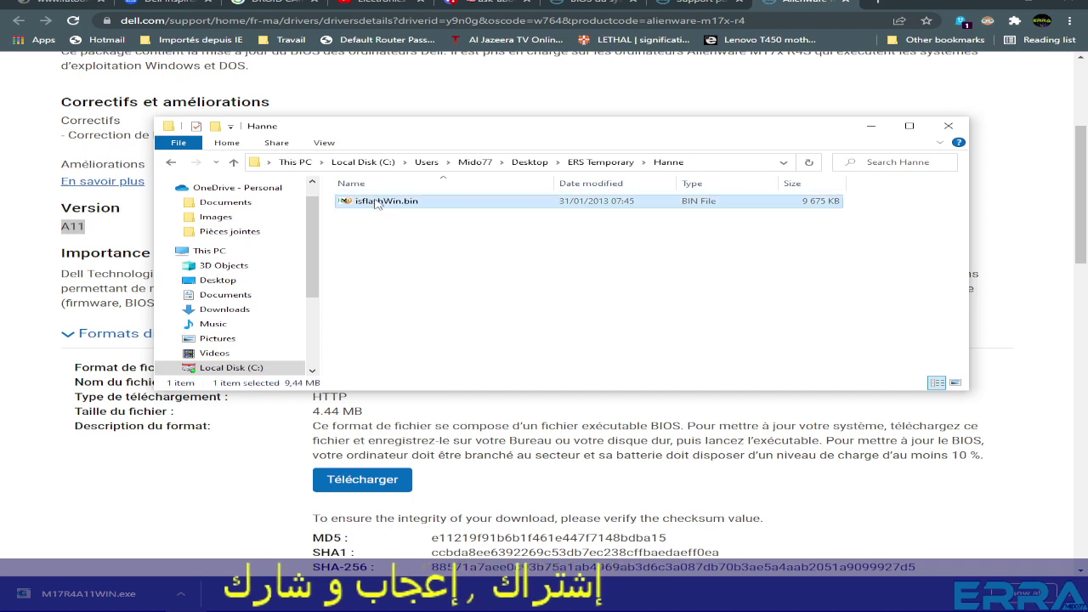
{"action": "double_click", "coordinate": [376, 201]}
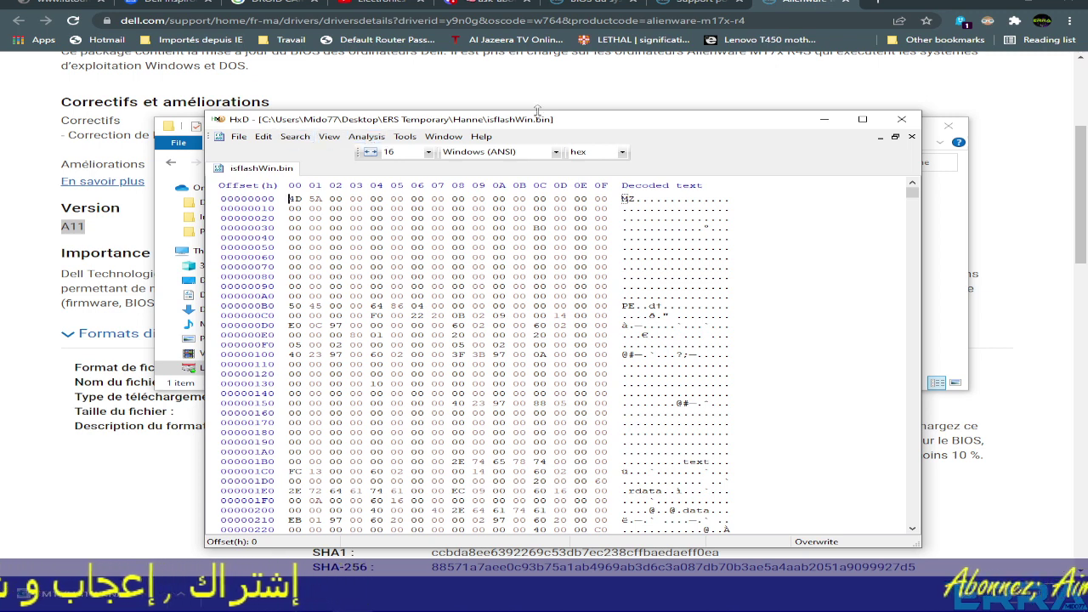
Rearrange the HxD and file windows on screen
{"action": "left_click_drag", "start_coordinate": [710, 123], "coordinate": [702, 206]}
{"action": "left_click_drag", "start_coordinate": [637, 139], "coordinate": [575, 37]}
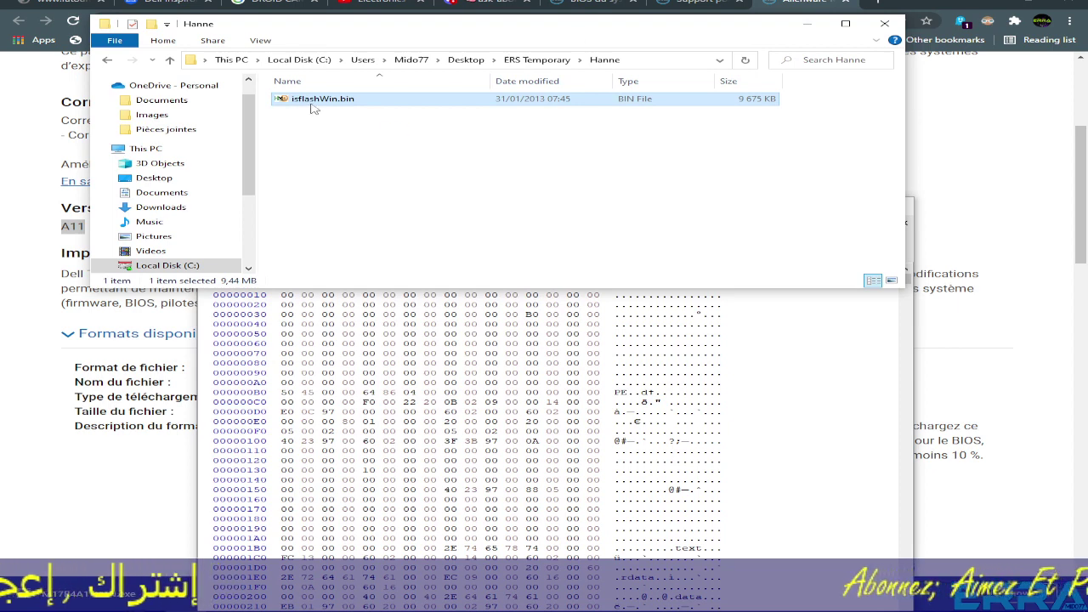
{"action": "left_click", "coordinate": [776, 351]}
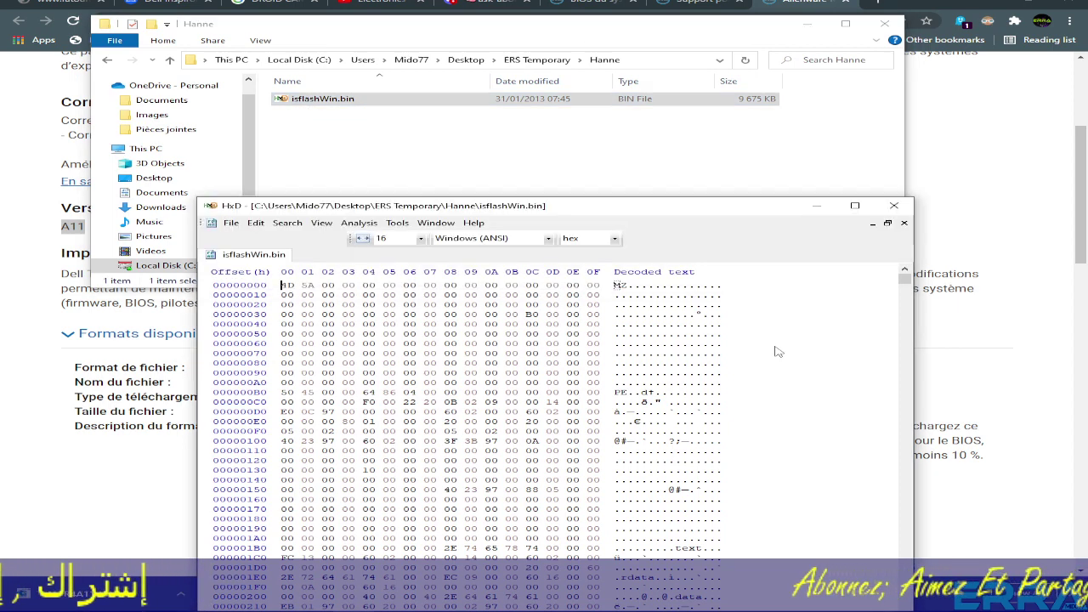
{"action": "left_click", "coordinate": [287, 223]}
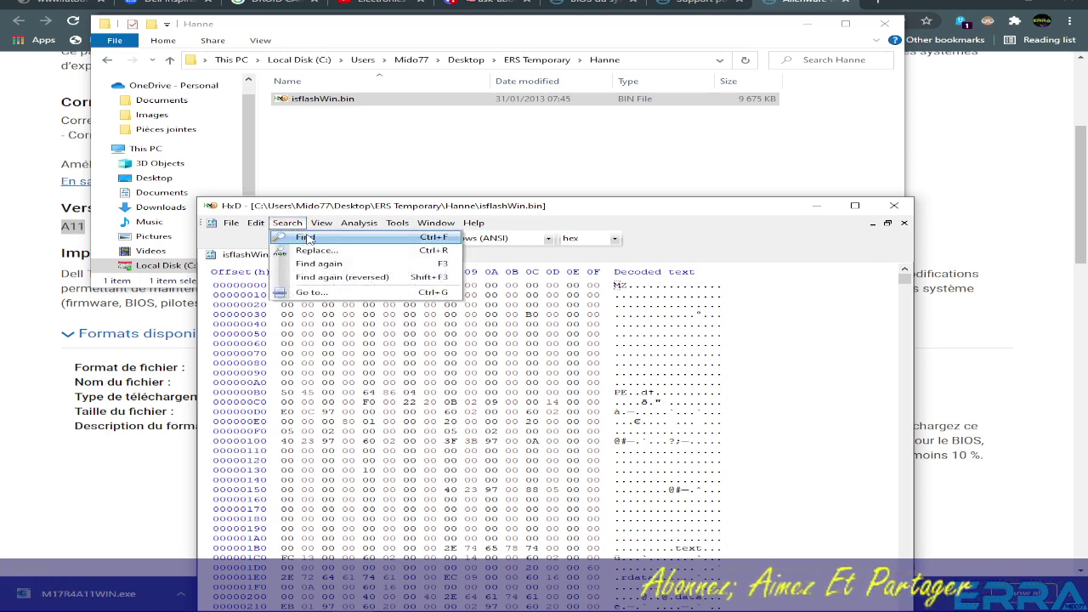
{"action": "left_click", "coordinate": [304, 116]}
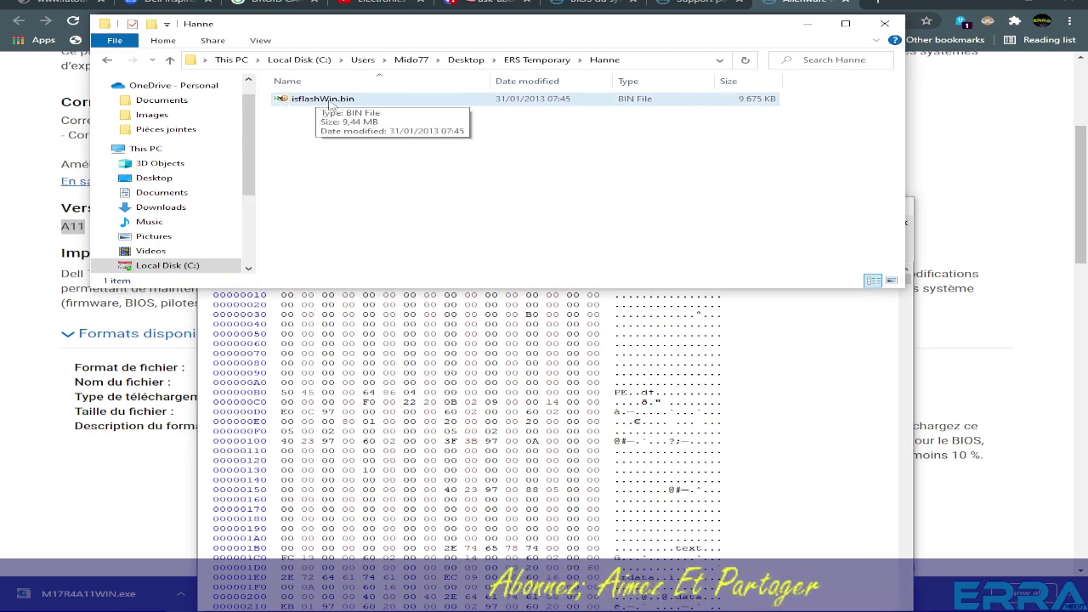
{"action": "left_click", "coordinate": [839, 413]}
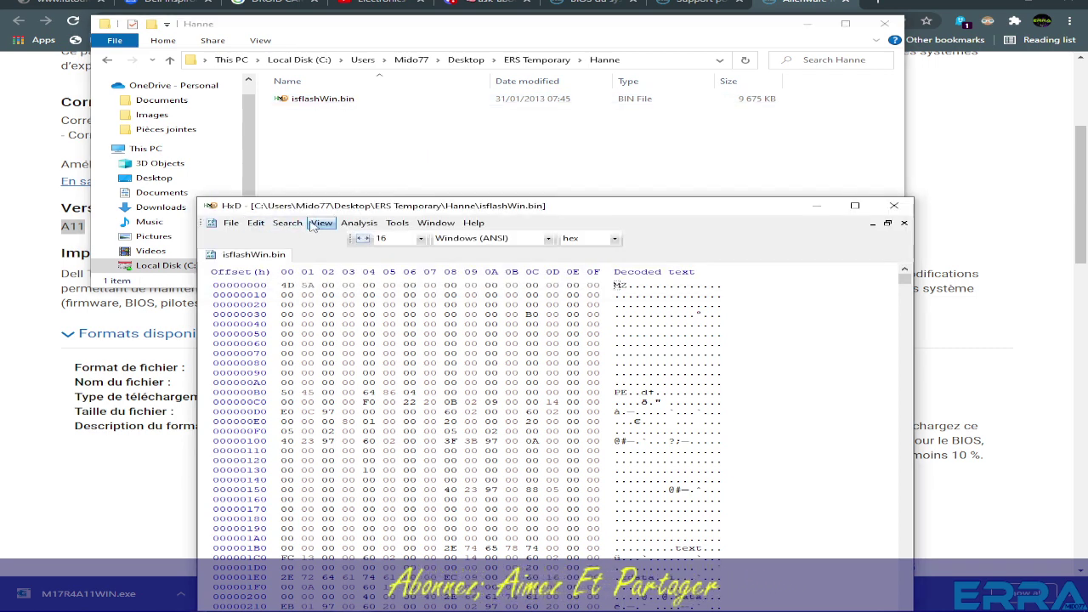
Search isflashWin.bin for IFLASH and inspect its markers, including the BIOSIMG text
{"action": "key", "text": "ctrl+f"}
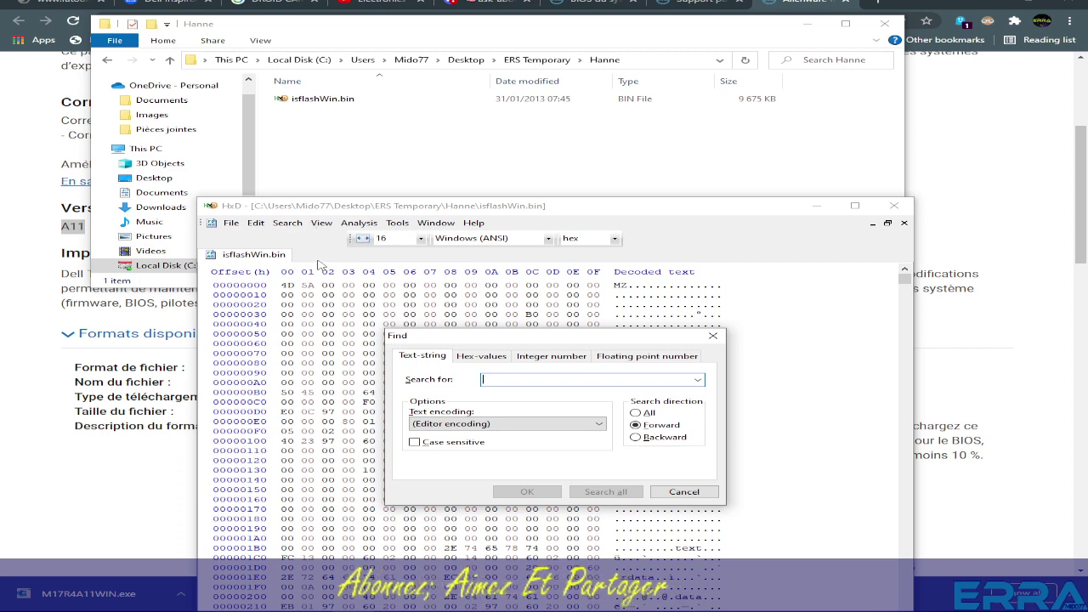
{"action": "key", "text": "Down"}
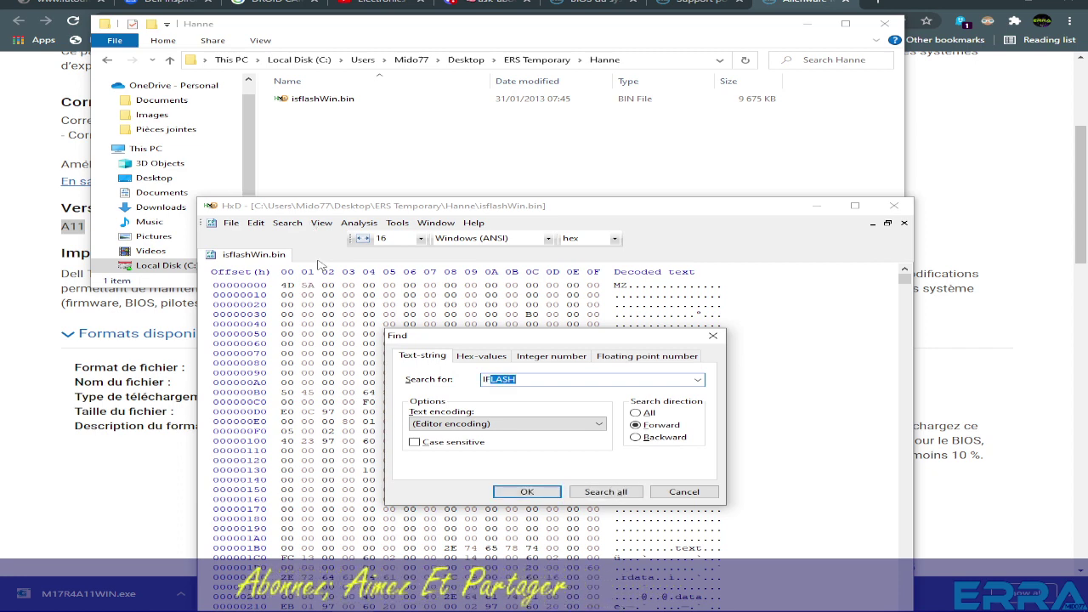
{"action": "left_click", "coordinate": [526, 379]}
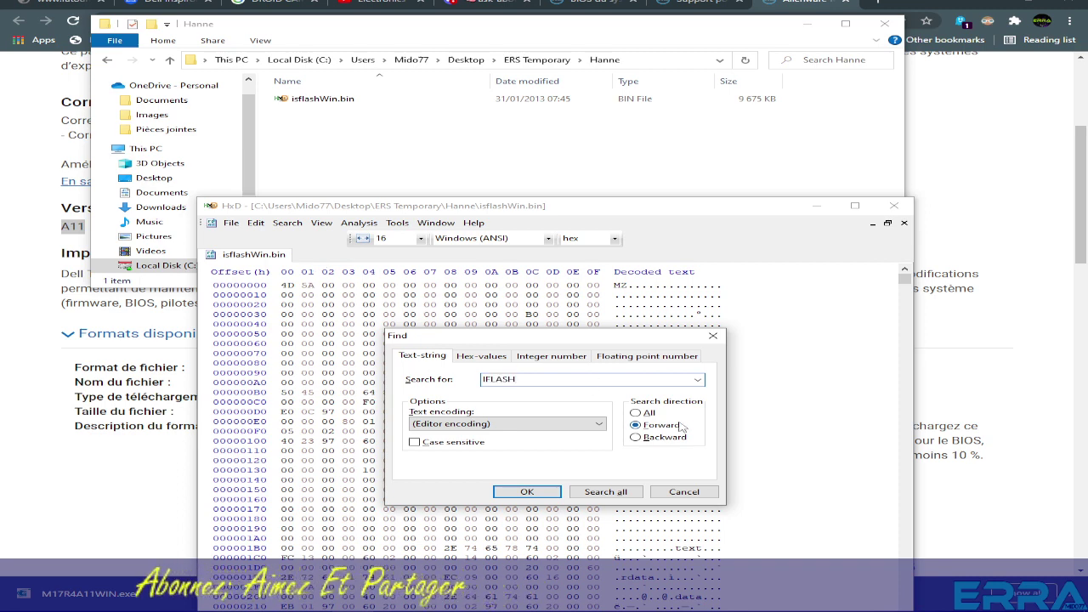
{"action": "left_click", "coordinate": [527, 491]}
{"action": "left_click_drag", "start_coordinate": [582, 206], "coordinate": [549, 140]}
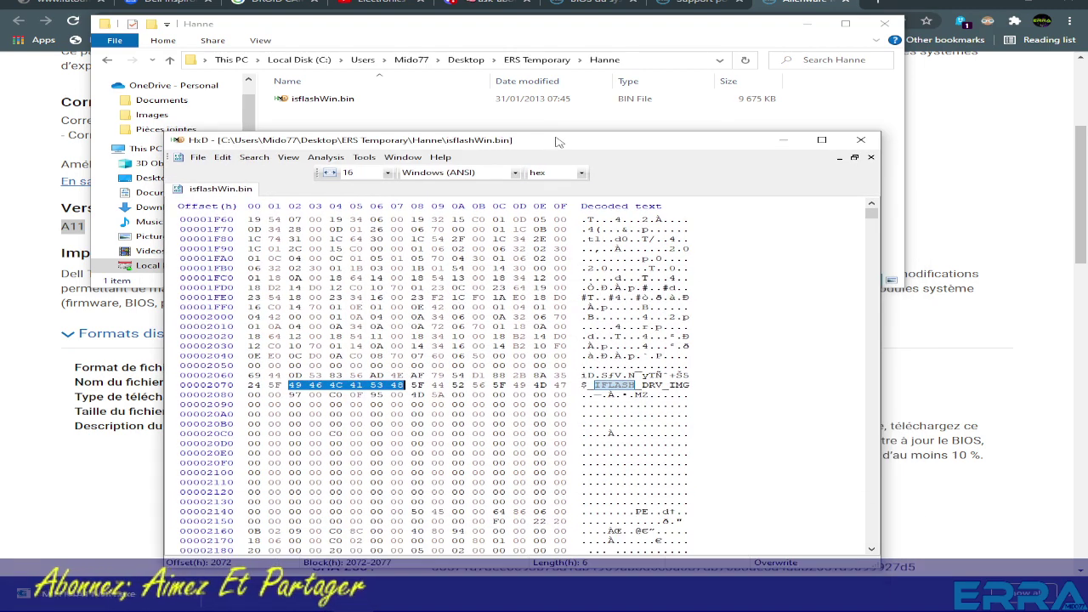
{"action": "left_click_drag", "start_coordinate": [583, 406], "coordinate": [697, 496]}
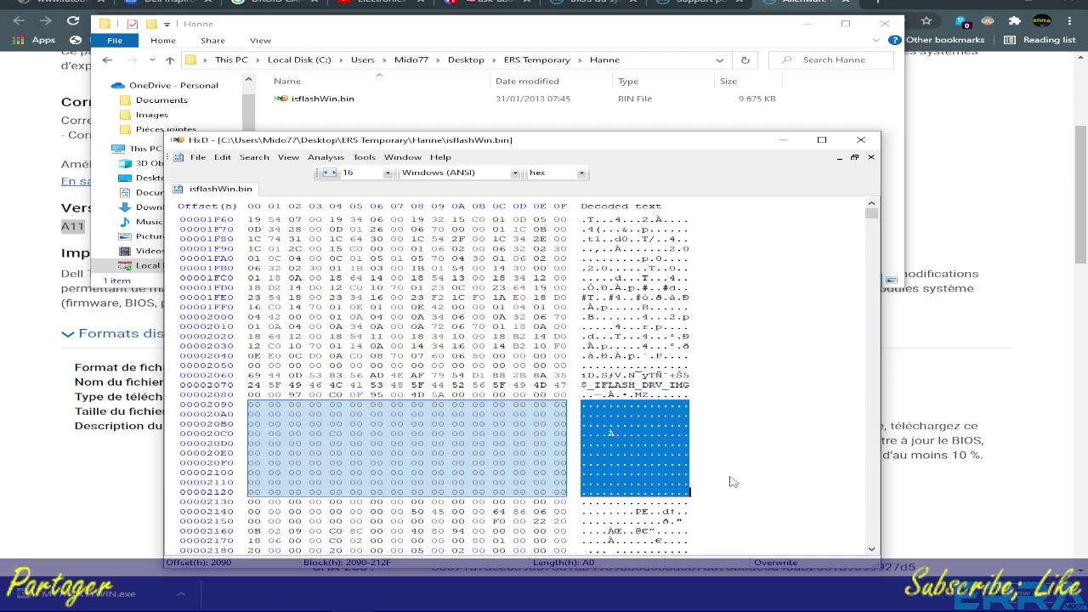
{"action": "key", "text": "F3"}
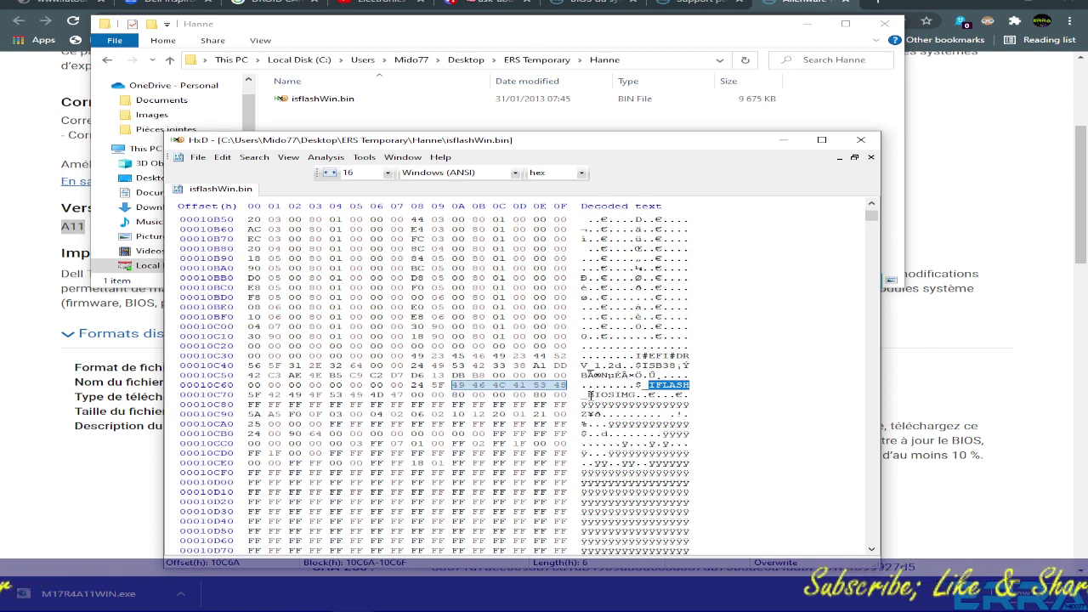
{"action": "left_click_drag", "start_coordinate": [588, 395], "coordinate": [640, 396]}
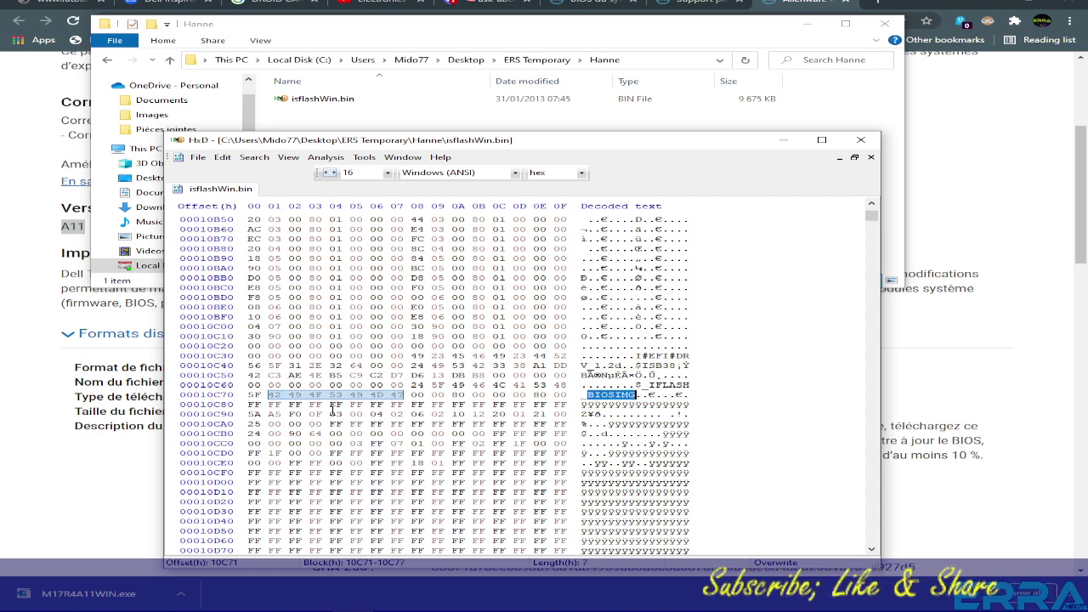
Start a Select block at offset 10C80 and switch it to defining by length
{"action": "left_click", "coordinate": [248, 405]}
{"action": "left_click_drag", "start_coordinate": [248, 404], "coordinate": [454, 491]}
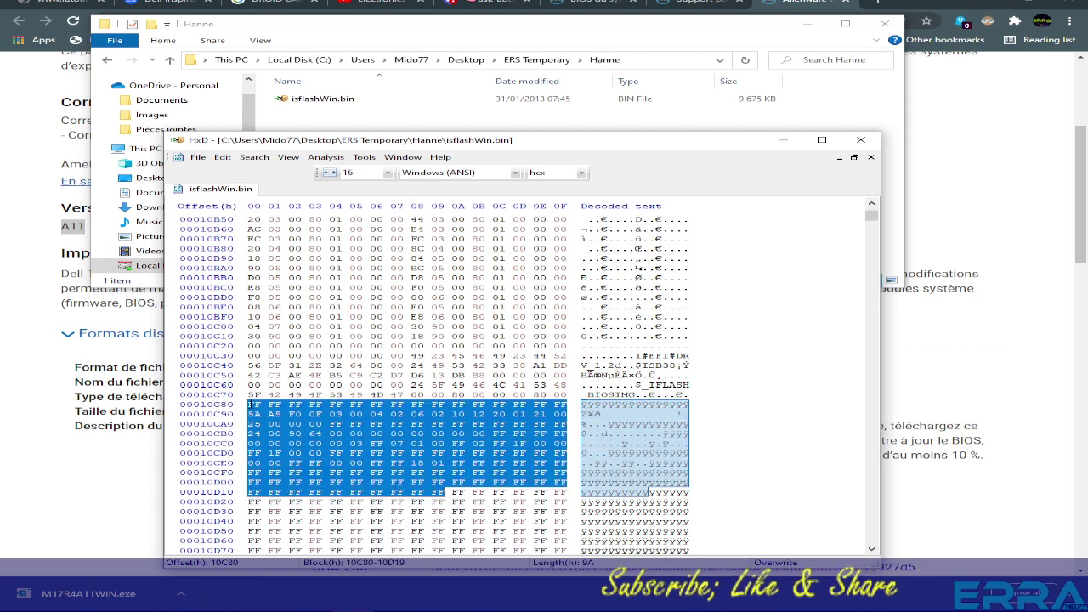
{"action": "right_click", "coordinate": [251, 407]}
{"action": "key", "text": "Escape"}
{"action": "left_click", "coordinate": [251, 409]}
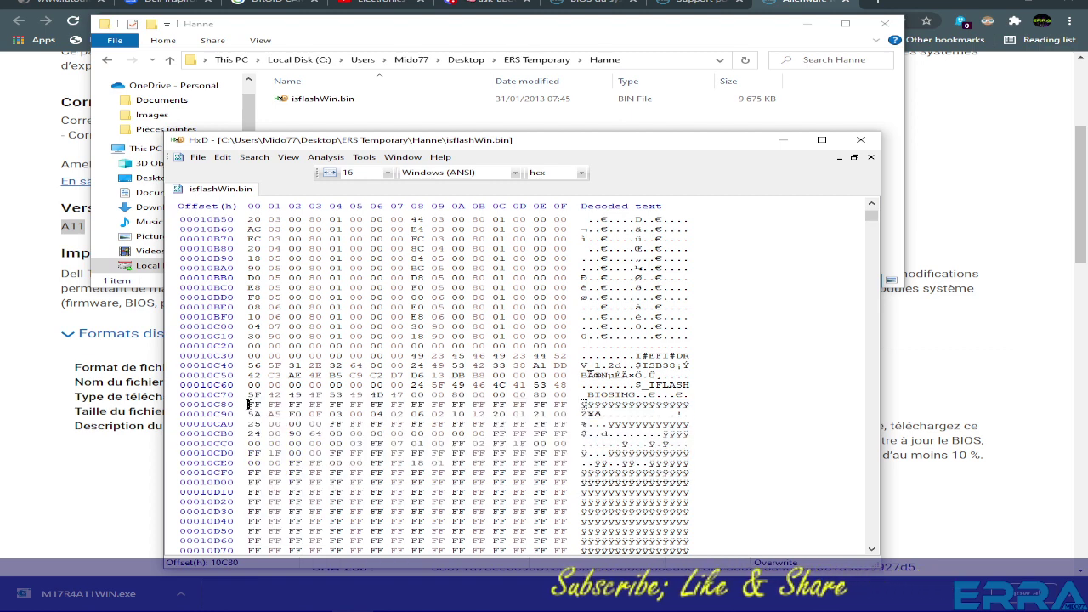
{"action": "right_click", "coordinate": [250, 409]}
{"action": "left_click", "coordinate": [304, 511]}
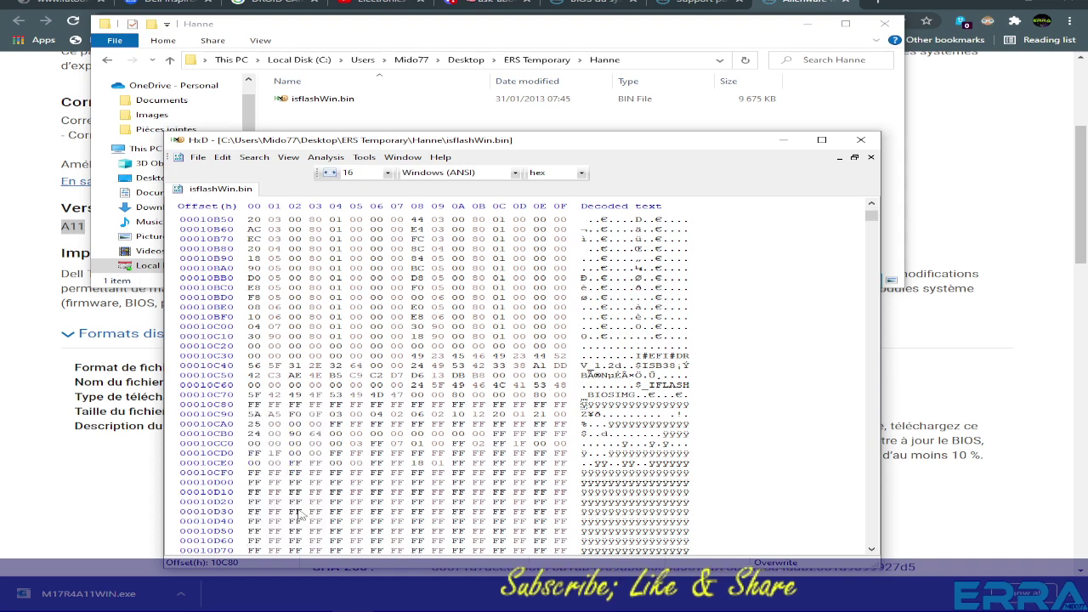
{"action": "left_click", "coordinate": [607, 372]}
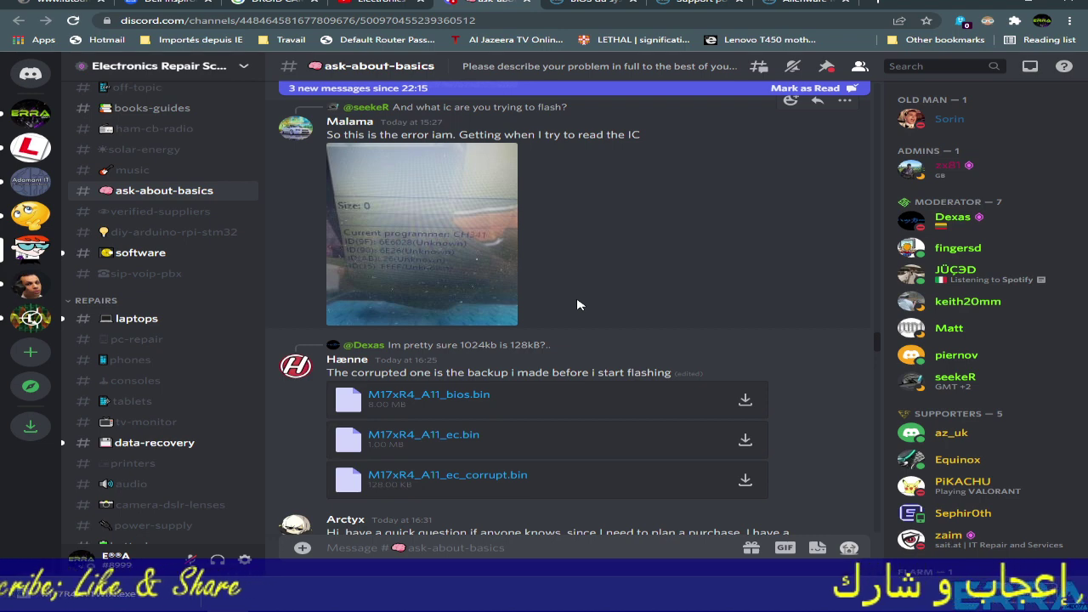
After confirming the Discord bios attachment is 8.00 MB, return to HxD's Select block dialog
{"action": "mouse_move", "coordinate": [380, 608]}
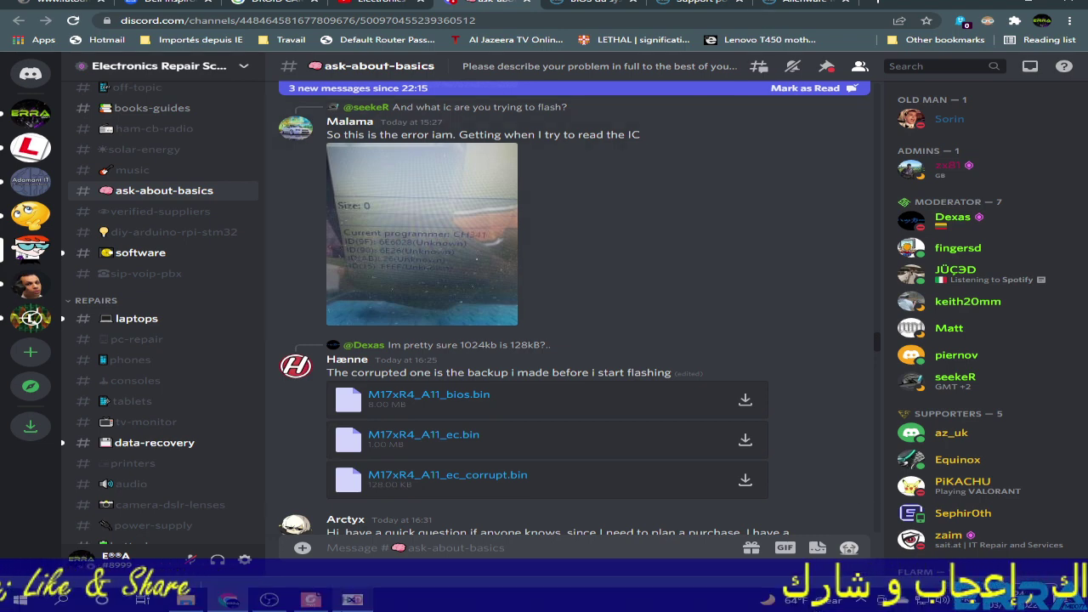
{"action": "left_click", "coordinate": [350, 600]}
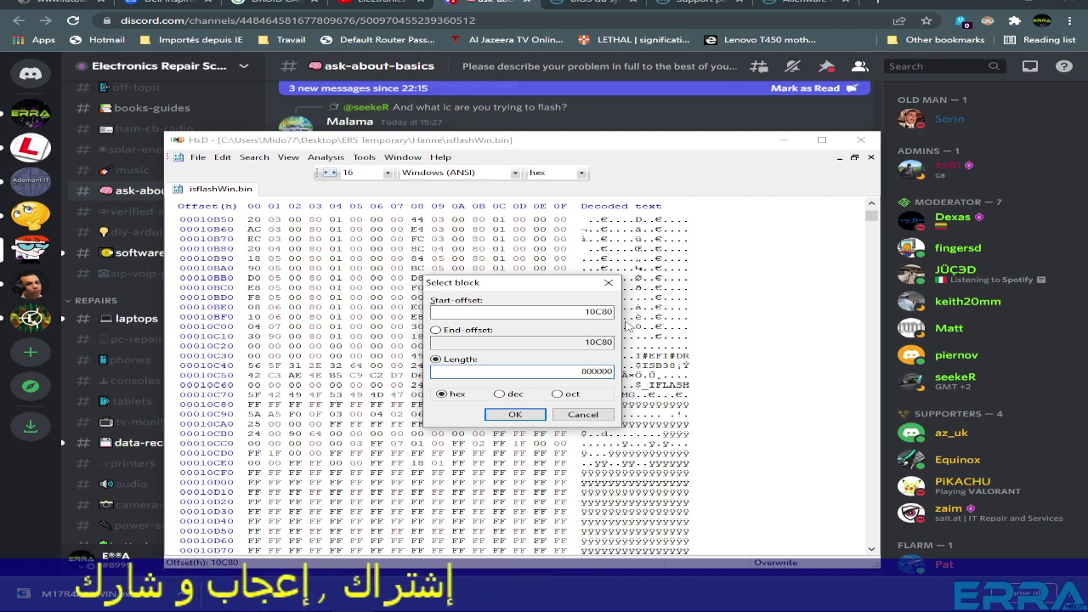
Select and copy the 800000-byte block from 10C80, then create a new Untitled1 document
{"action": "left_click", "coordinate": [515, 415]}
{"action": "scroll", "coordinate": [521, 414], "scroll_direction": "down", "scroll_amount": 4}
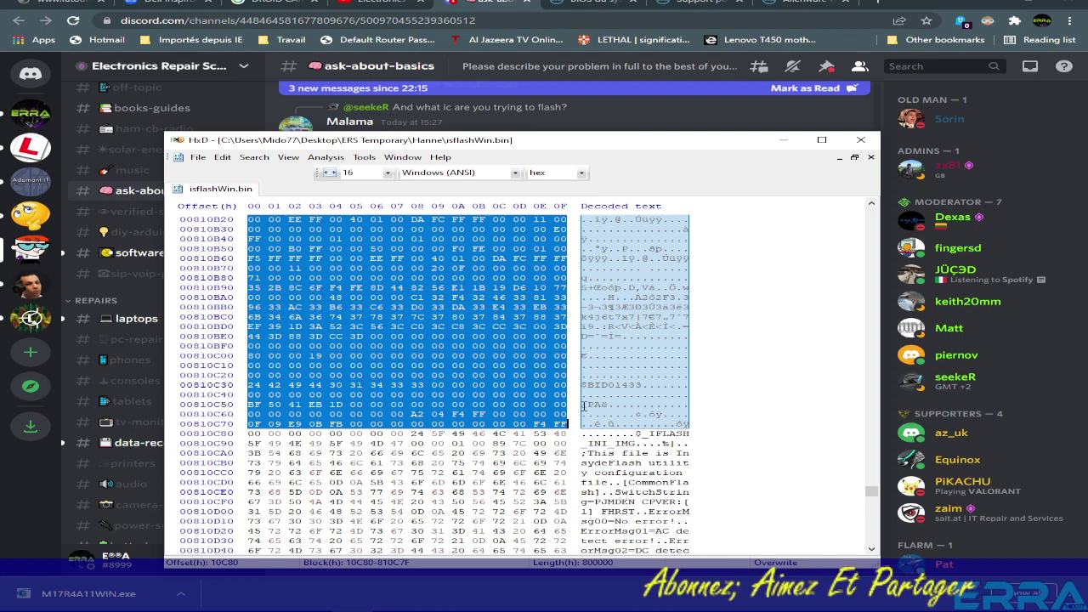
{"action": "right_click", "coordinate": [413, 314]}
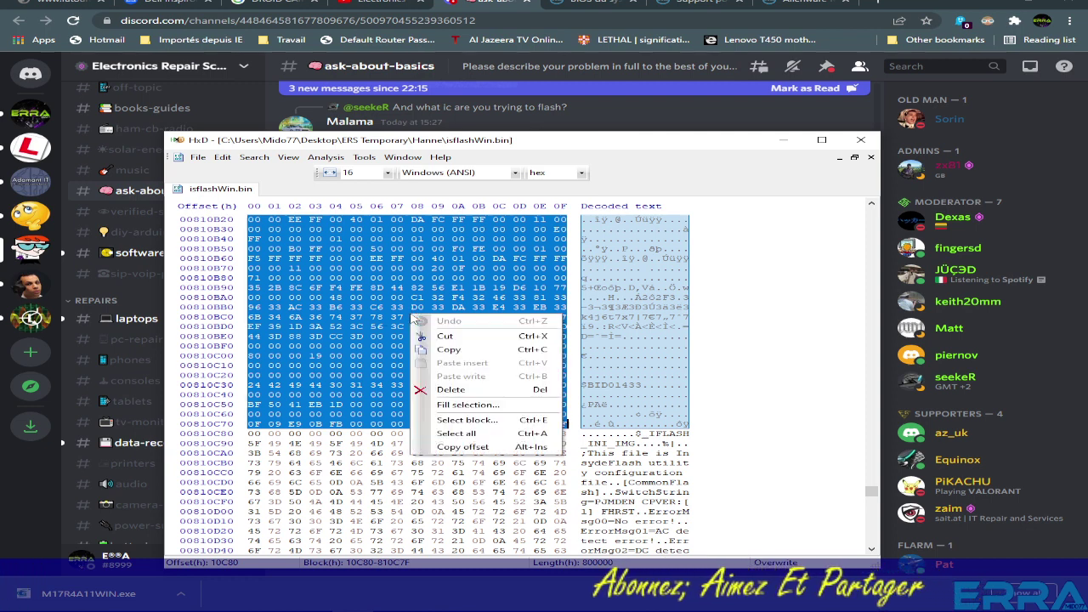
{"action": "left_click", "coordinate": [446, 344]}
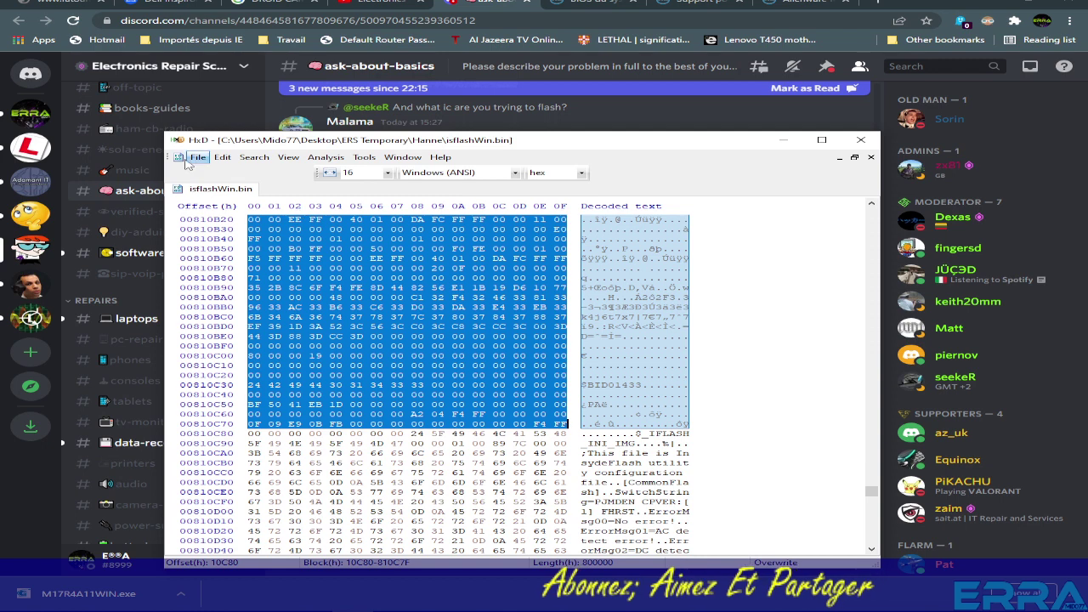
{"action": "left_click", "coordinate": [197, 157]}
{"action": "left_click", "coordinate": [224, 172]}
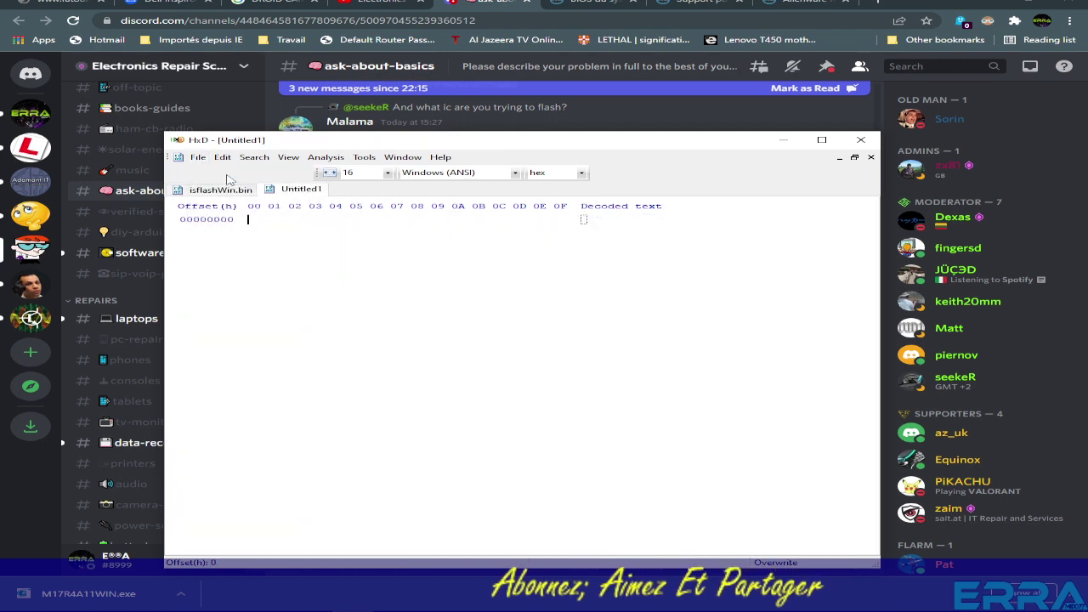
Paste the block into Untitled1 and verify it ends right before the IFLASH_INI_IMG marker at 810C80
{"action": "key", "text": "ctrl+v"}
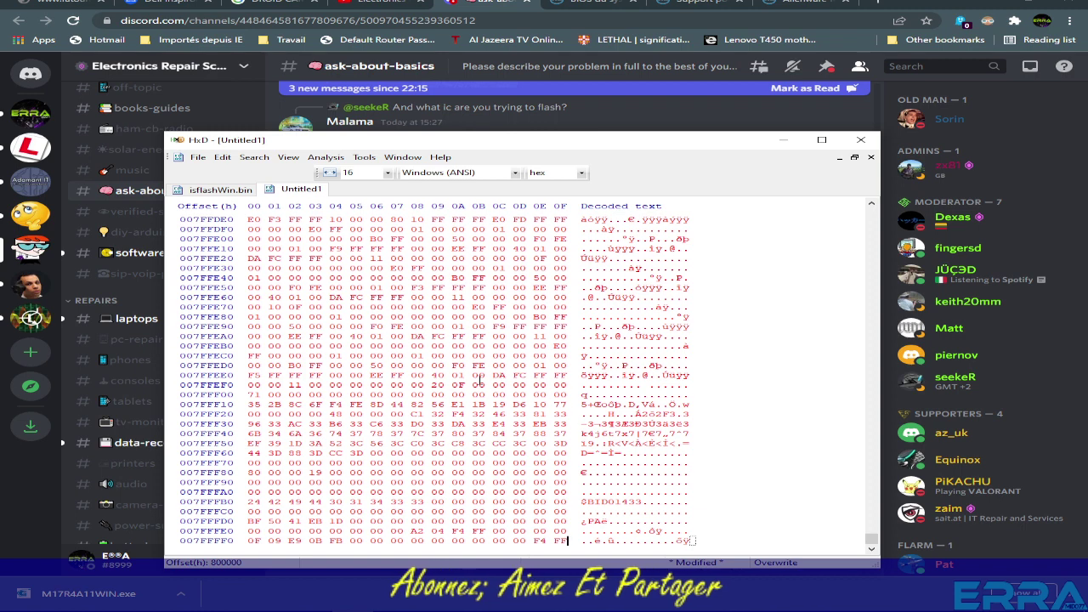
{"action": "left_click", "coordinate": [224, 190]}
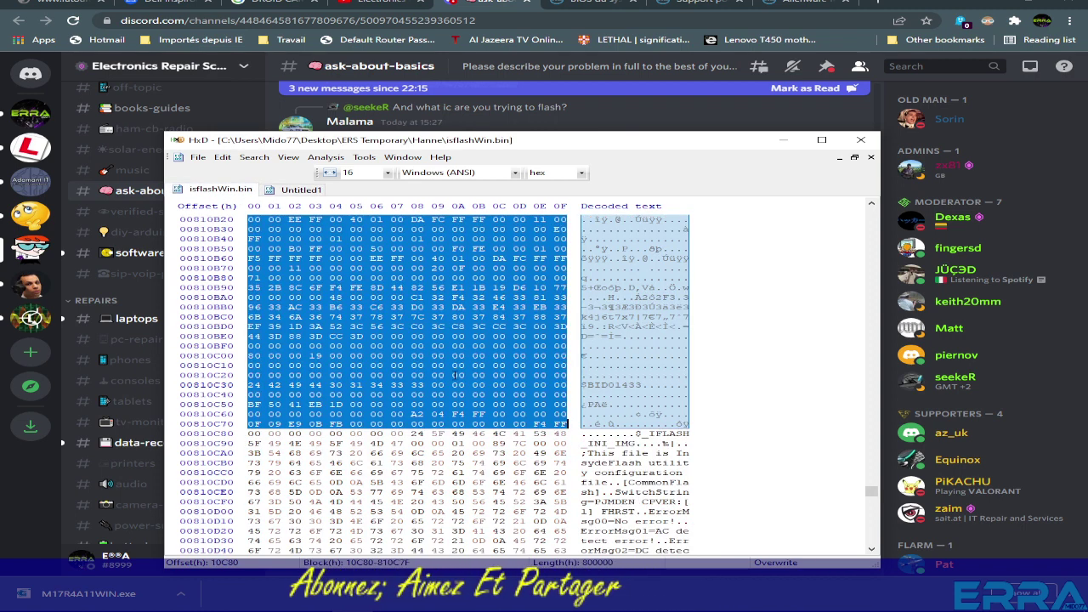
{"action": "left_click", "coordinate": [649, 434]}
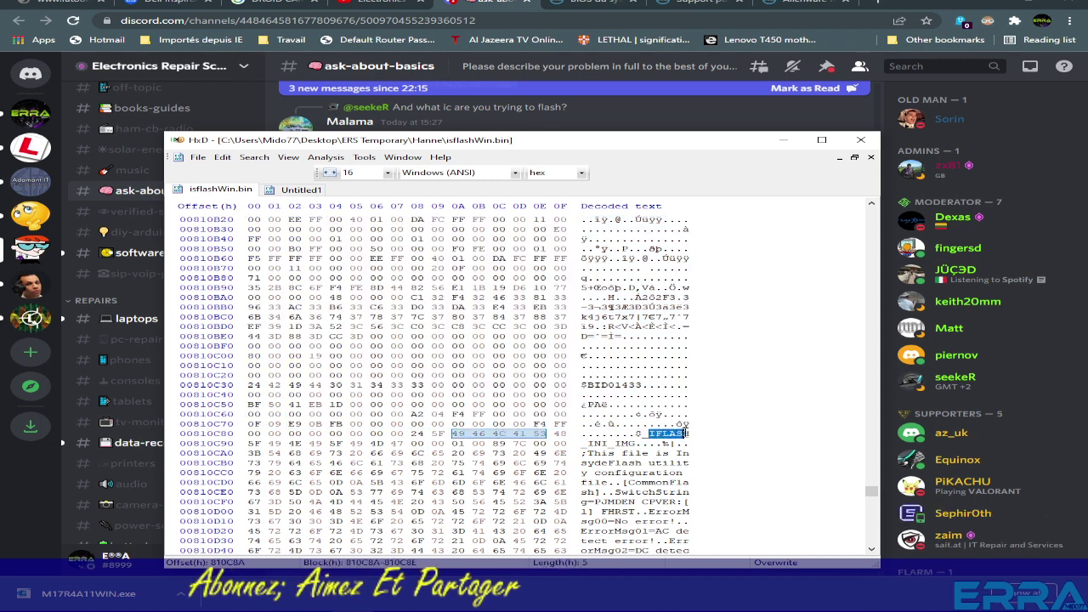
{"action": "mouse_move", "coordinate": [650, 434]}
{"action": "left_mouse_down"}
{"action": "mouse_move", "coordinate": [685, 443]}
{"action": "mouse_move", "coordinate": [634, 443]}
{"action": "left_mouse_up"}
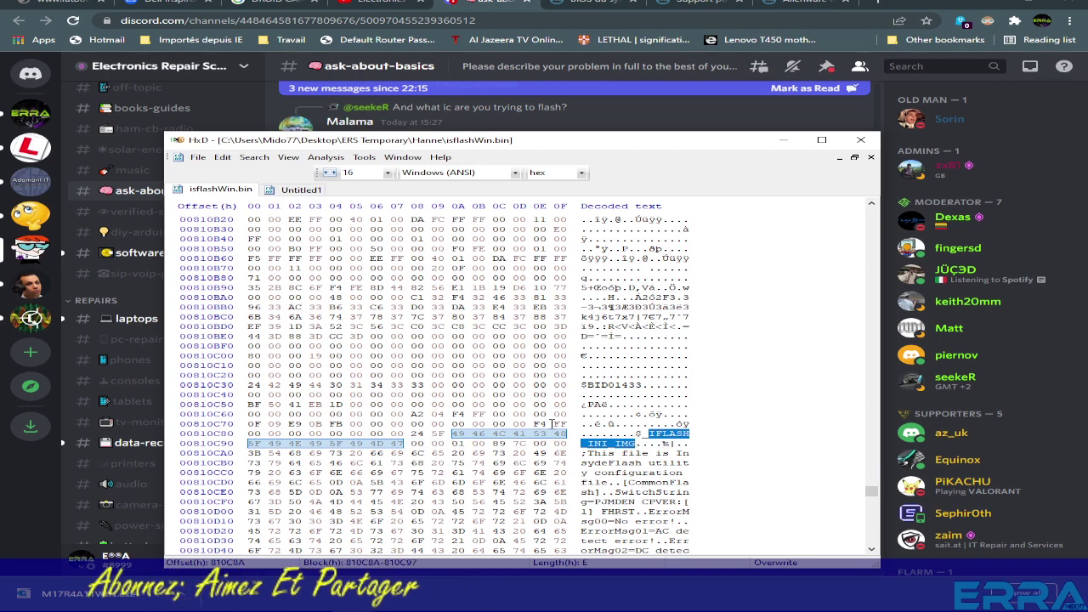
{"action": "left_click_drag", "start_coordinate": [538, 423], "coordinate": [248, 336]}
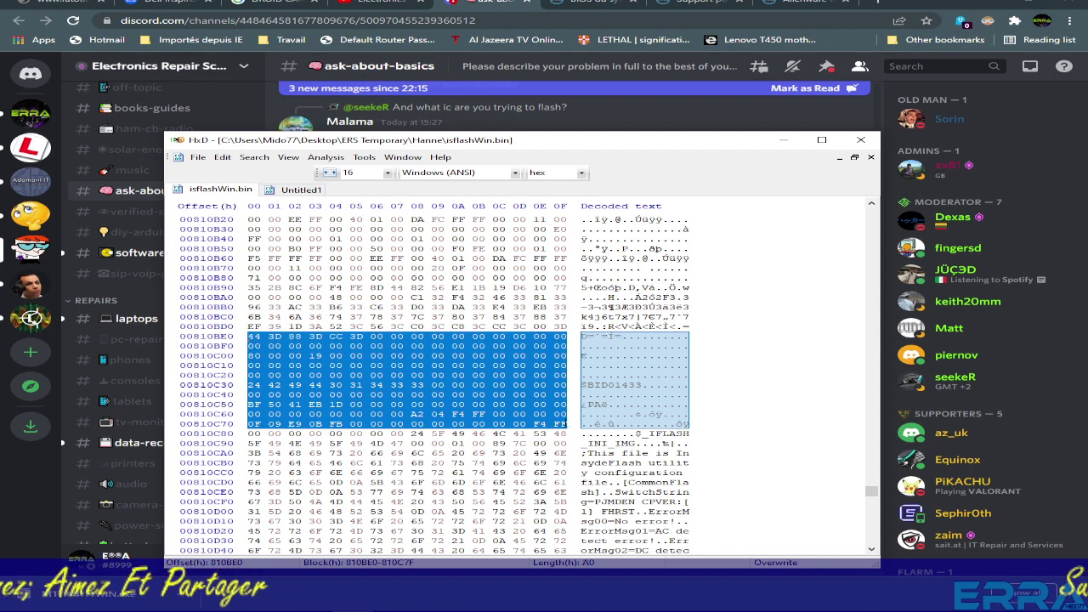
{"action": "key", "text": "Right"}
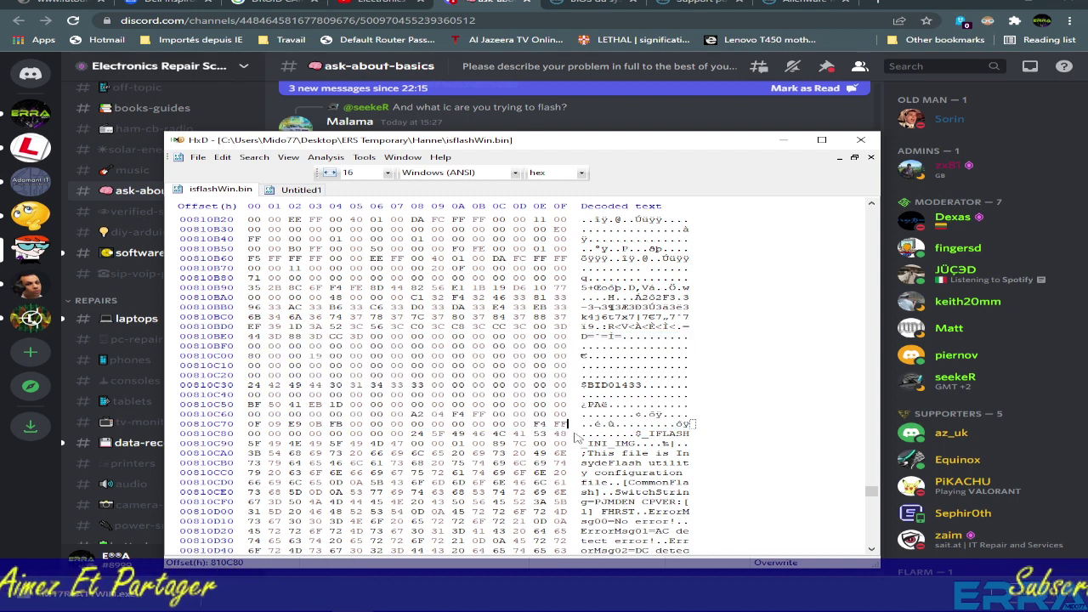
{"action": "left_click", "coordinate": [537, 403], "text": "shift"}
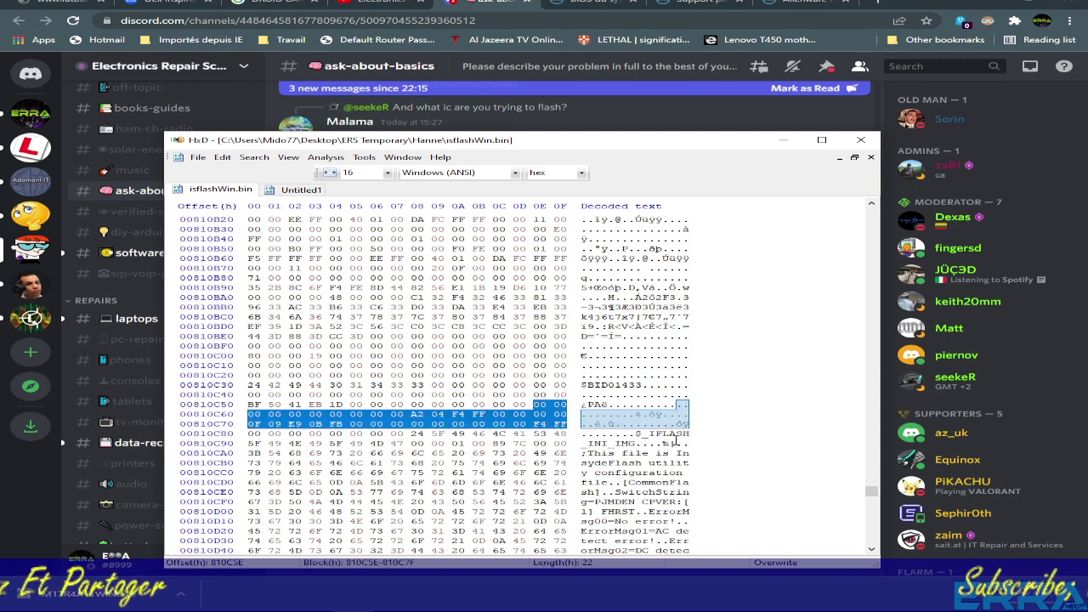
{"action": "mouse_move", "coordinate": [650, 435]}
{"action": "left_mouse_down"}
{"action": "mouse_move", "coordinate": [690, 443]}
{"action": "mouse_move", "coordinate": [597, 443]}
{"action": "mouse_move", "coordinate": [637, 444]}
{"action": "left_mouse_up"}
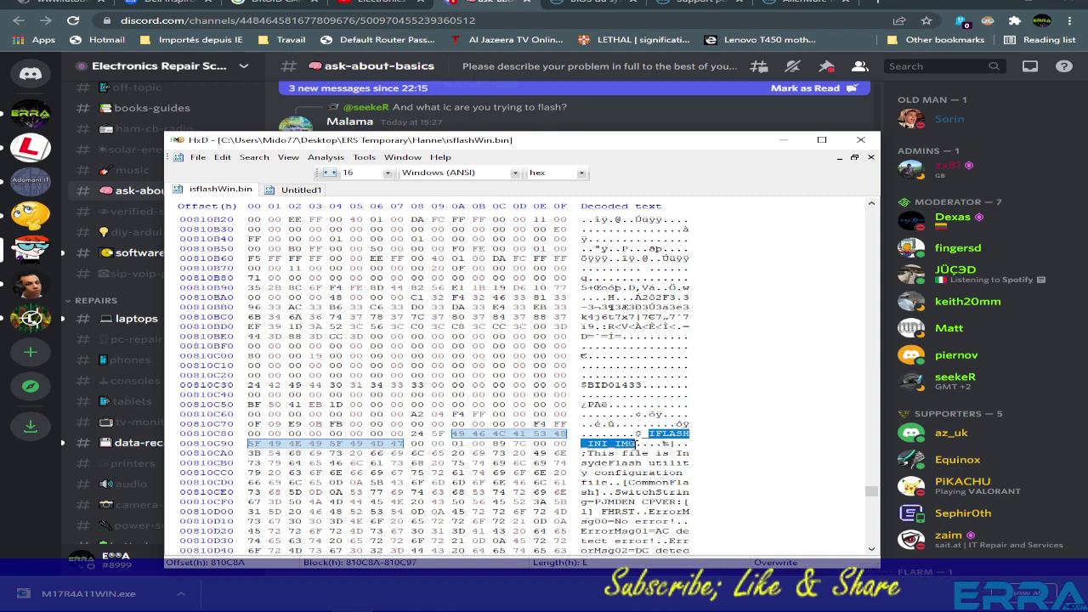
{"action": "left_click", "coordinate": [301, 190]}
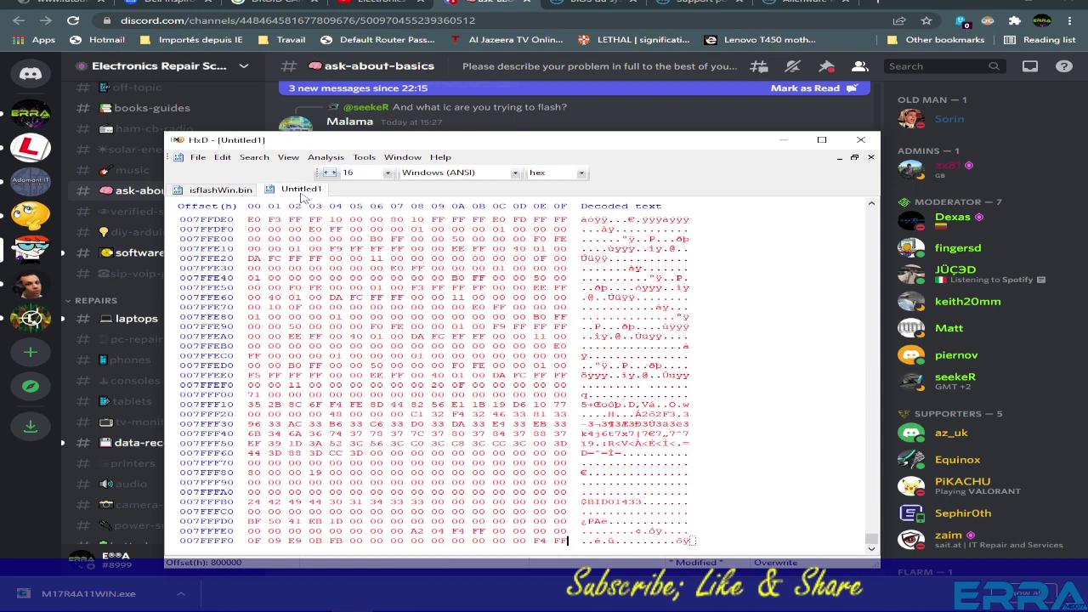
Save Untitled1 as Bios Image.bin and recheck it in the Save As dialog
{"action": "left_click", "coordinate": [197, 159]}
{"action": "left_click", "coordinate": [234, 225]}
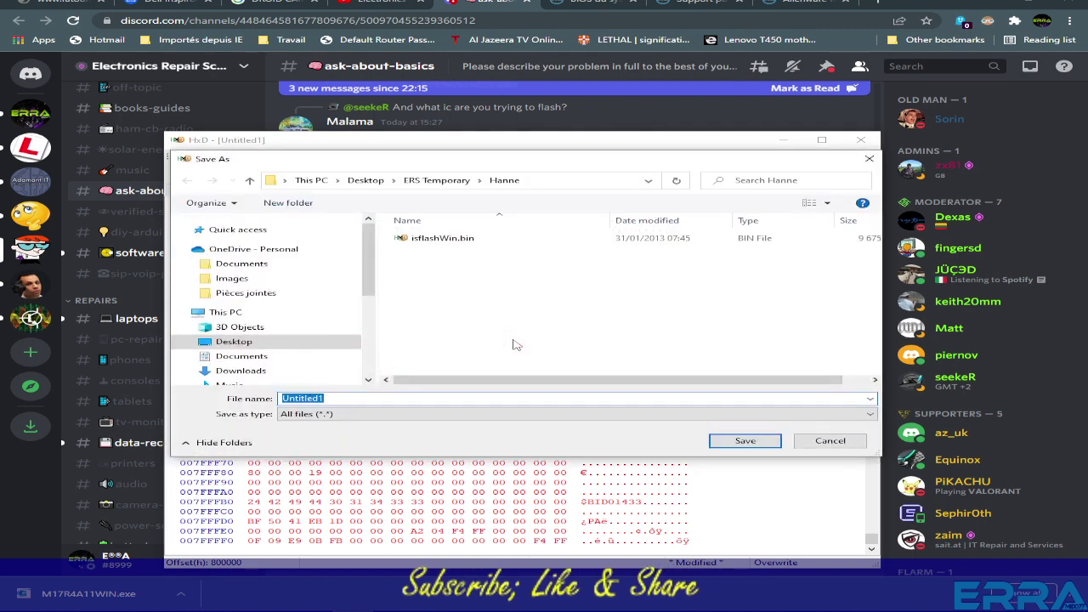
{"action": "type", "text": "Bios"}
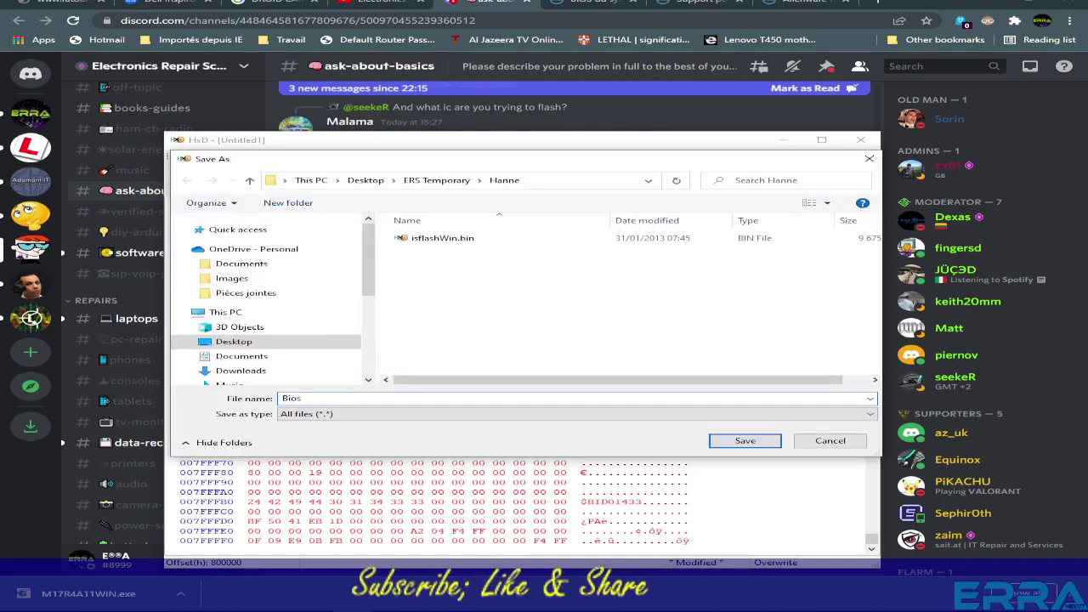
{"action": "type", "text": " I"}
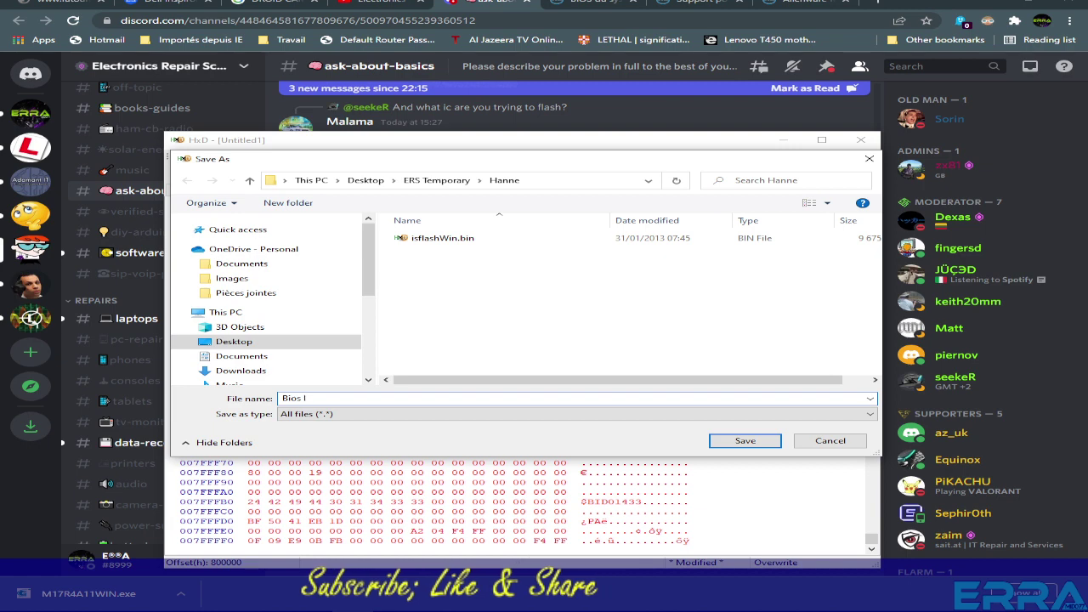
{"action": "type", "text": "mage"}
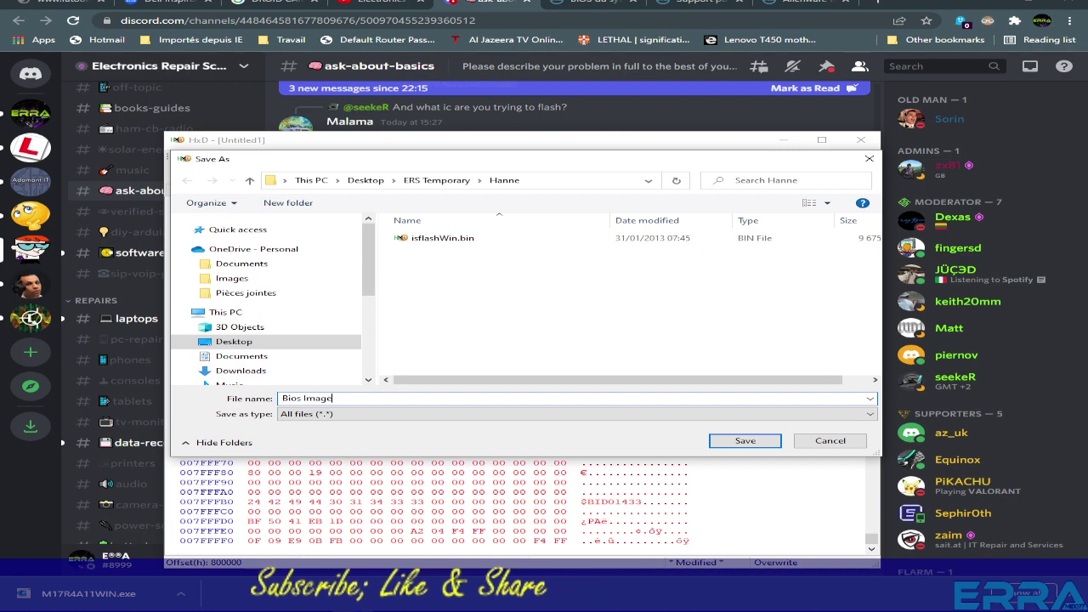
{"action": "type", "text": ".bin"}
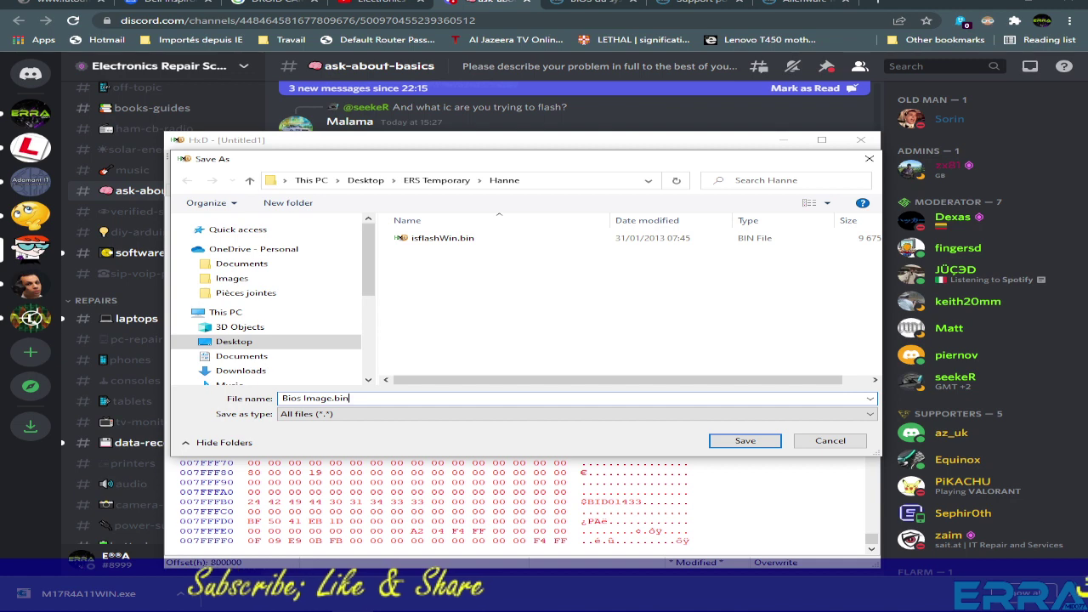
{"action": "key", "text": "Return"}
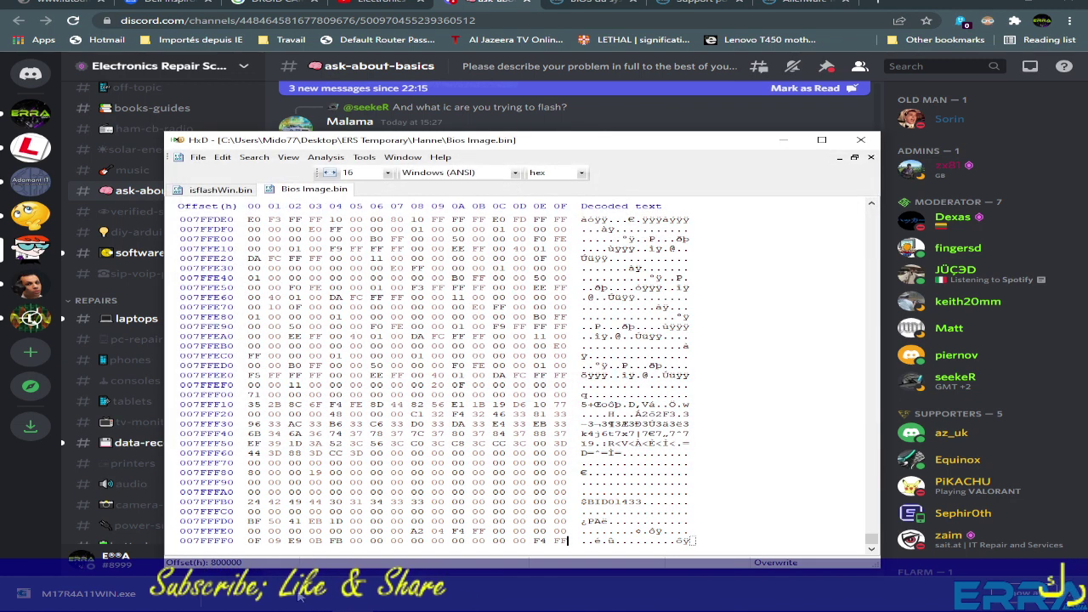
{"action": "left_click", "coordinate": [197, 158]}
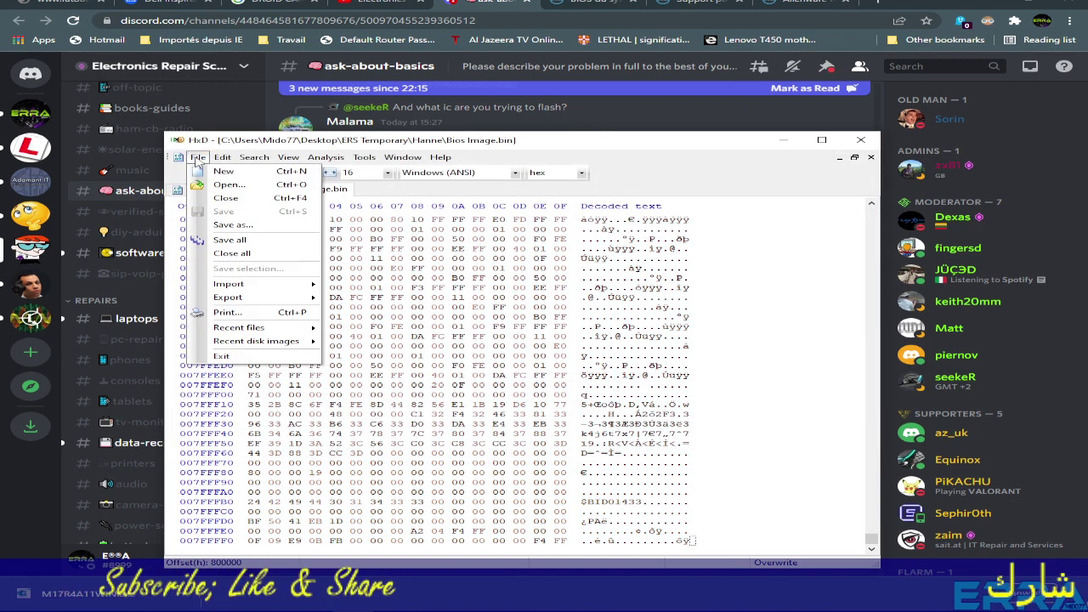
{"action": "left_click", "coordinate": [233, 225]}
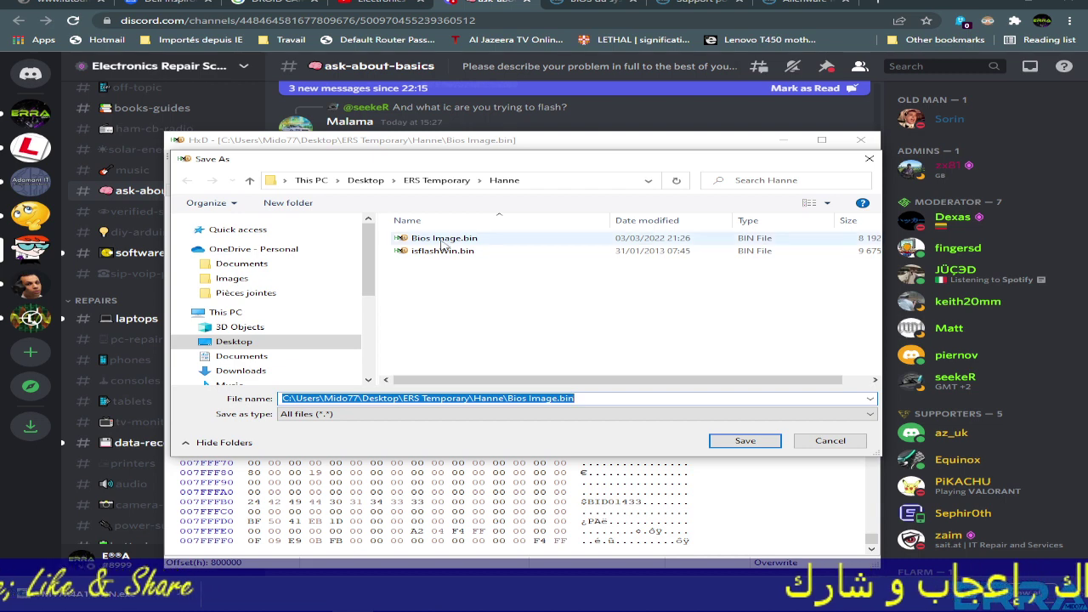
{"action": "left_click", "coordinate": [828, 442]}
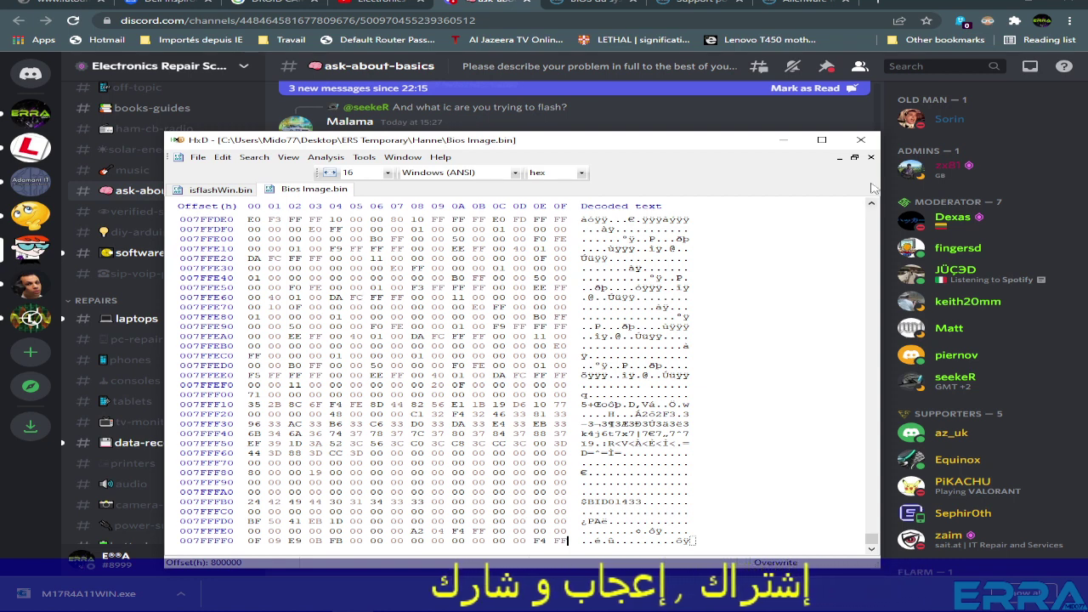
{"action": "left_click", "coordinate": [220, 190]}
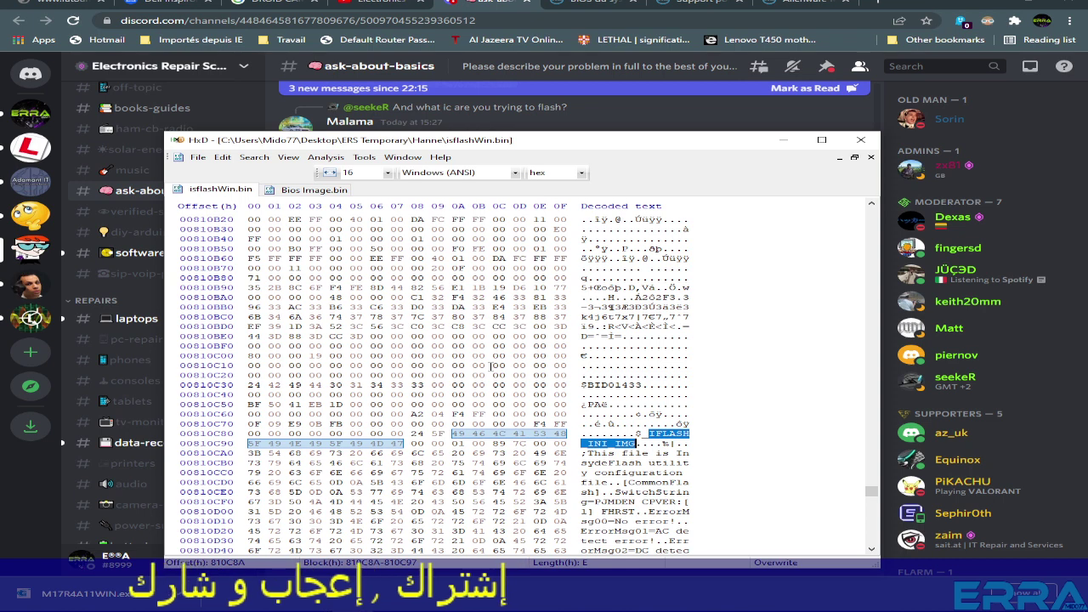
Find the next IFLASH match and place the caret at 820CC0, just after _IFLASH_EC_IMG_
{"action": "key", "text": "F3"}
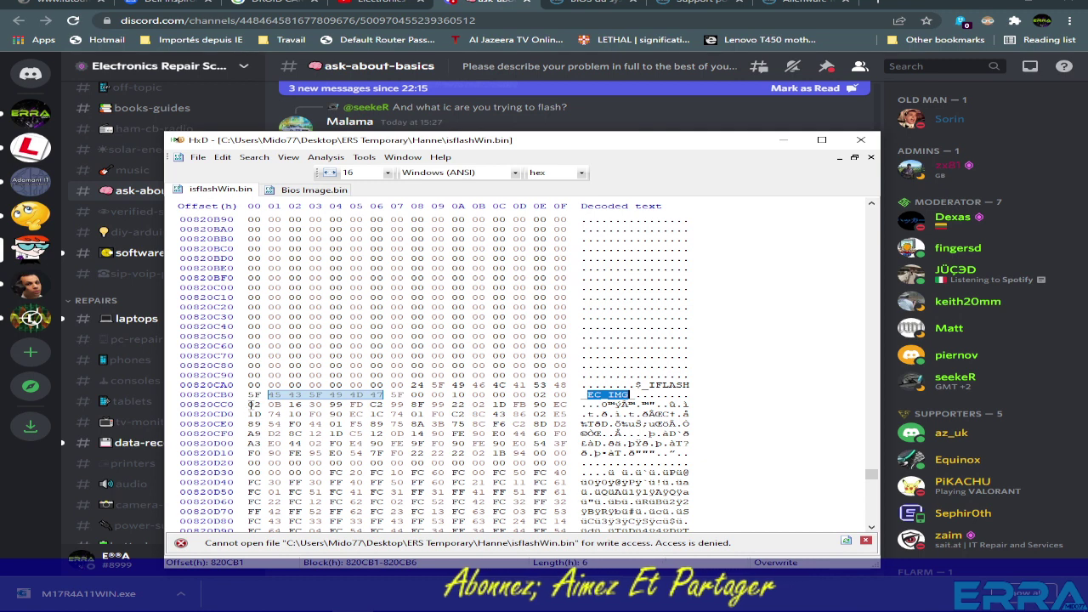
{"action": "left_click", "coordinate": [254, 404]}
{"action": "left_click_drag", "start_coordinate": [254, 405], "coordinate": [322, 405]}
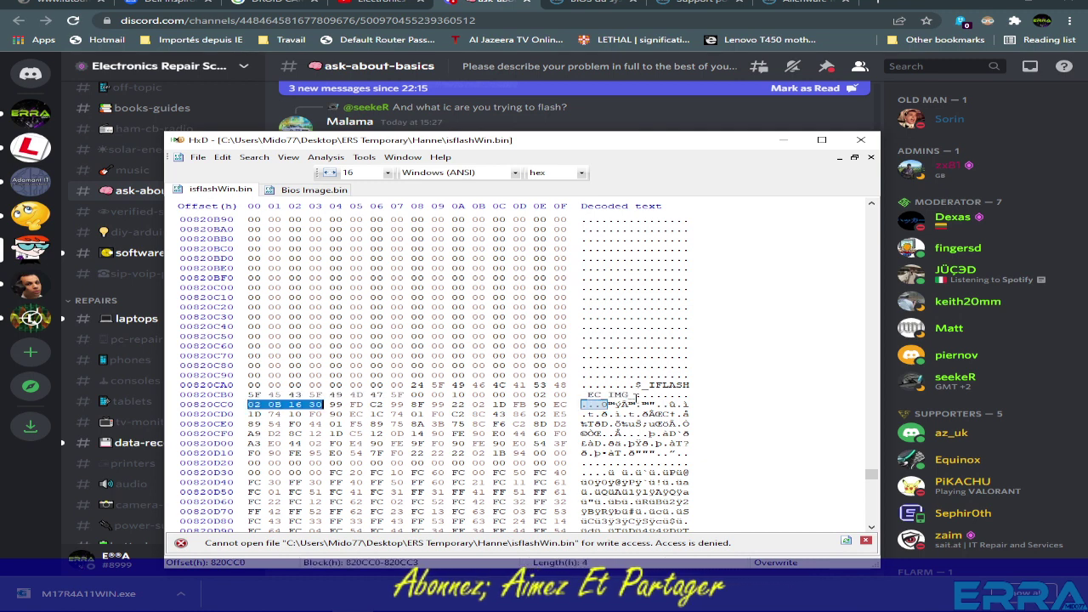
{"action": "left_click_drag", "start_coordinate": [629, 394], "coordinate": [583, 296]}
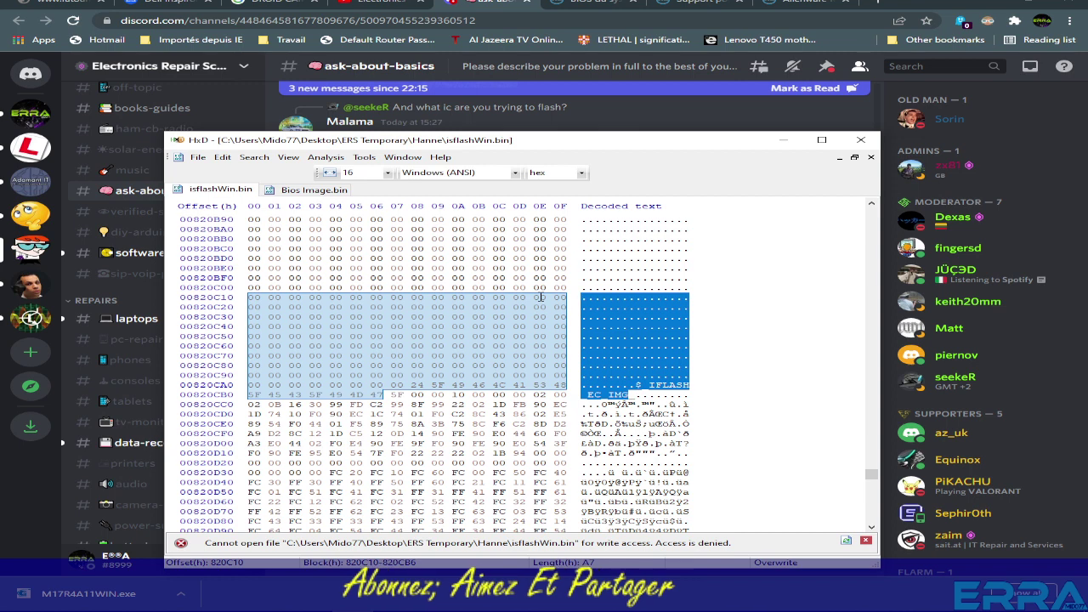
{"action": "left_click_drag", "start_coordinate": [685, 395], "coordinate": [568, 303]}
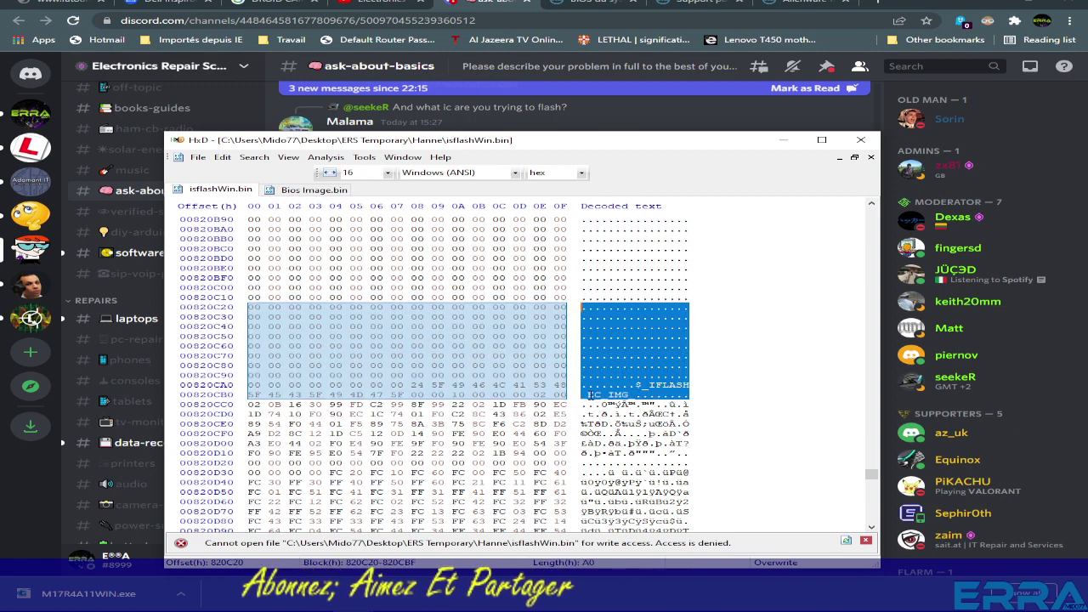
{"action": "left_click", "coordinate": [253, 406]}
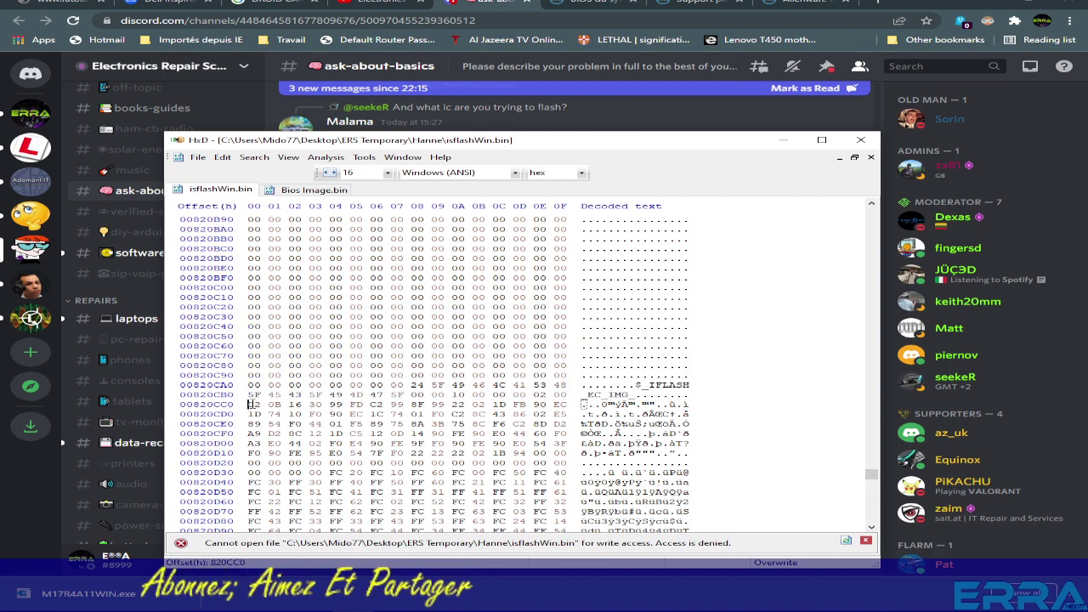
{"action": "right_click", "coordinate": [253, 405]}
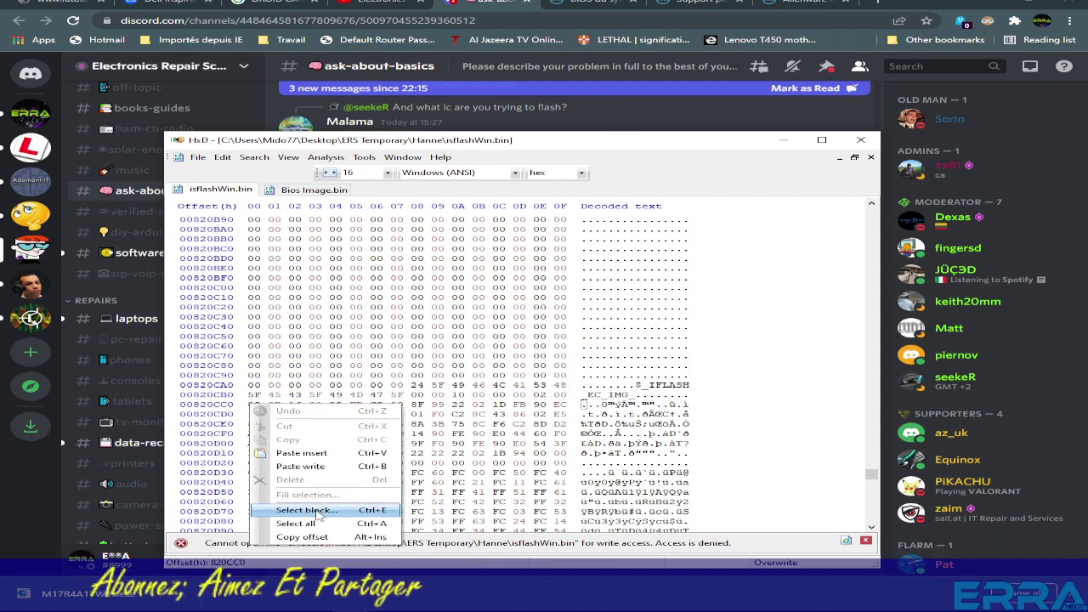
Select and copy the 20000-hex-byte block from 820CC0 to 840CBF
{"action": "left_click", "coordinate": [320, 512]}
{"action": "left_click_drag", "start_coordinate": [600, 372], "coordinate": [680, 372]}
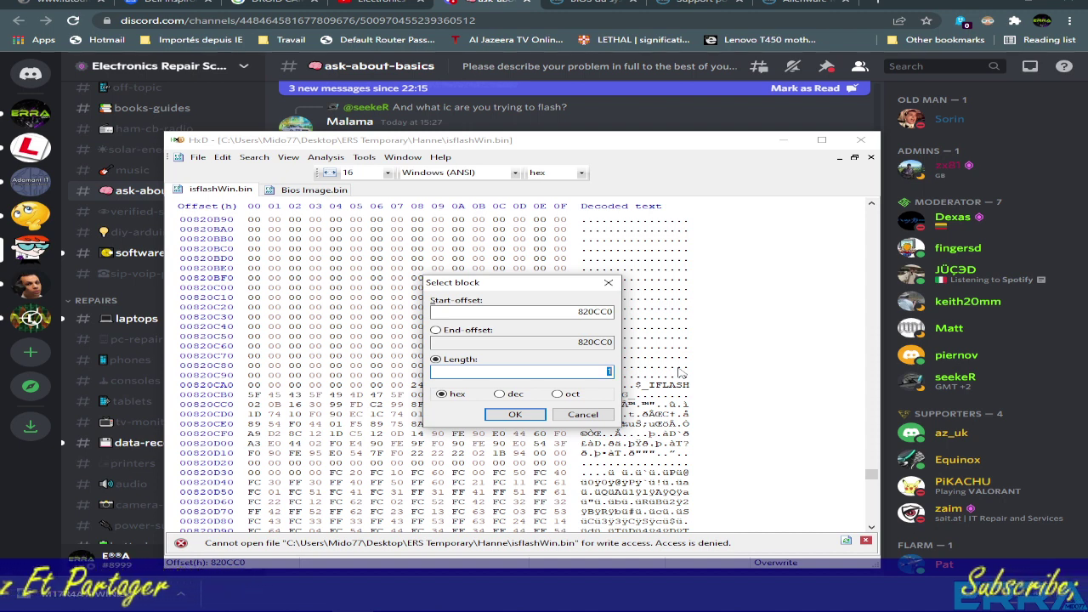
{"action": "type", "text": "20"}
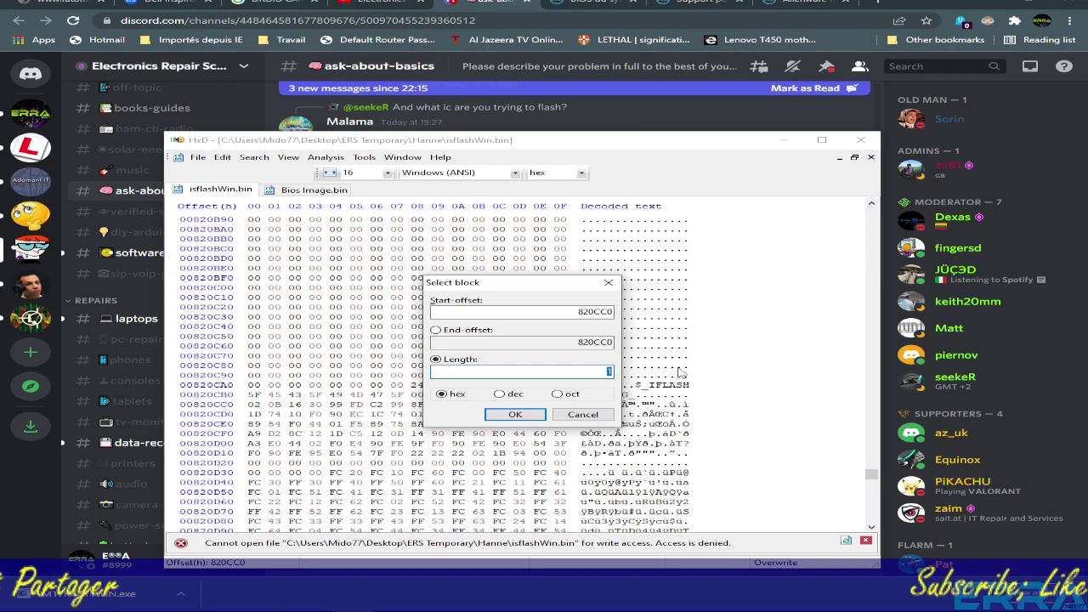
{"action": "type", "text": "000"}
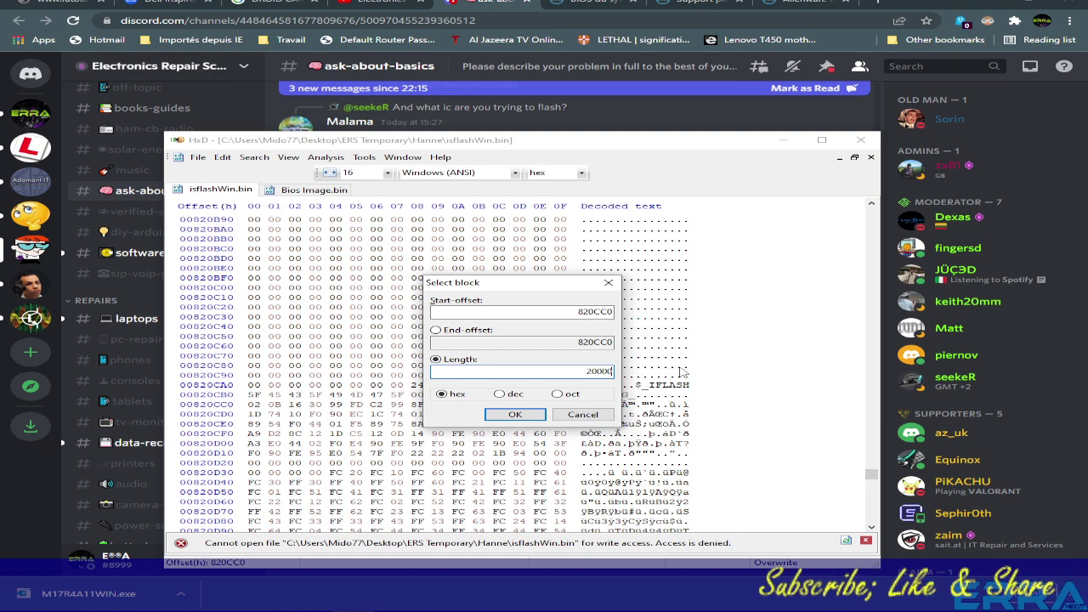
{"action": "left_click", "coordinate": [515, 415]}
{"action": "scroll", "coordinate": [517, 417], "scroll_direction": "down", "scroll_amount": 3}
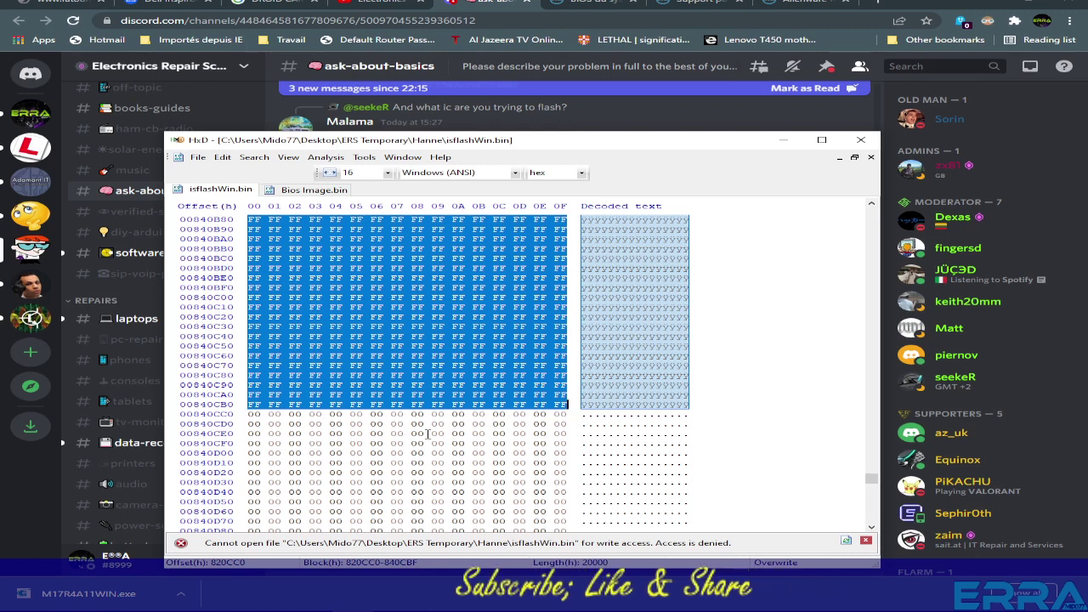
{"action": "right_click", "coordinate": [432, 317]}
{"action": "left_click", "coordinate": [476, 353]}
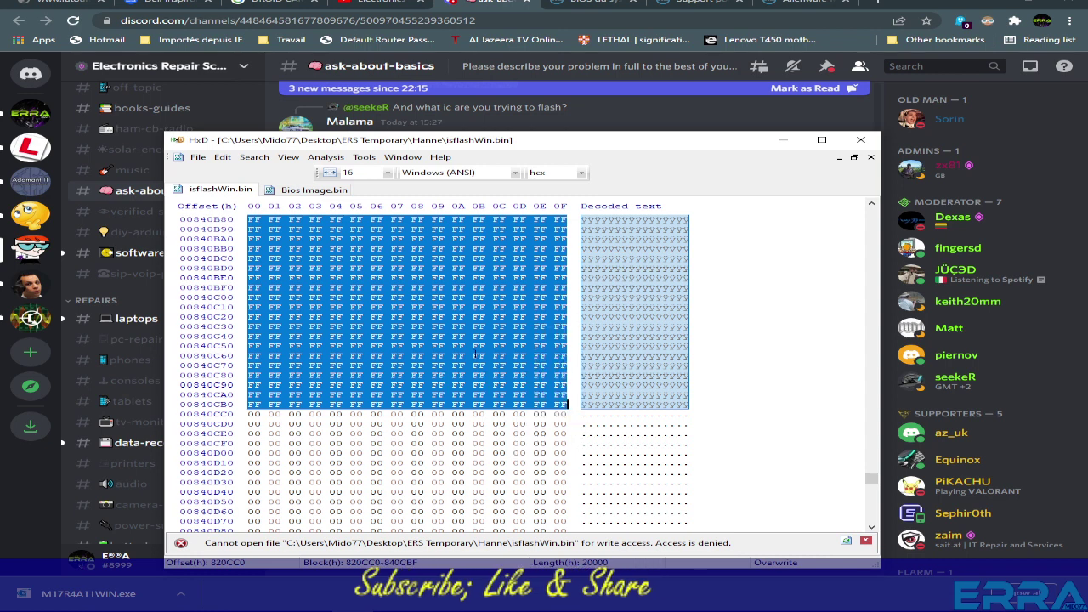
{"action": "left_click", "coordinate": [197, 158]}
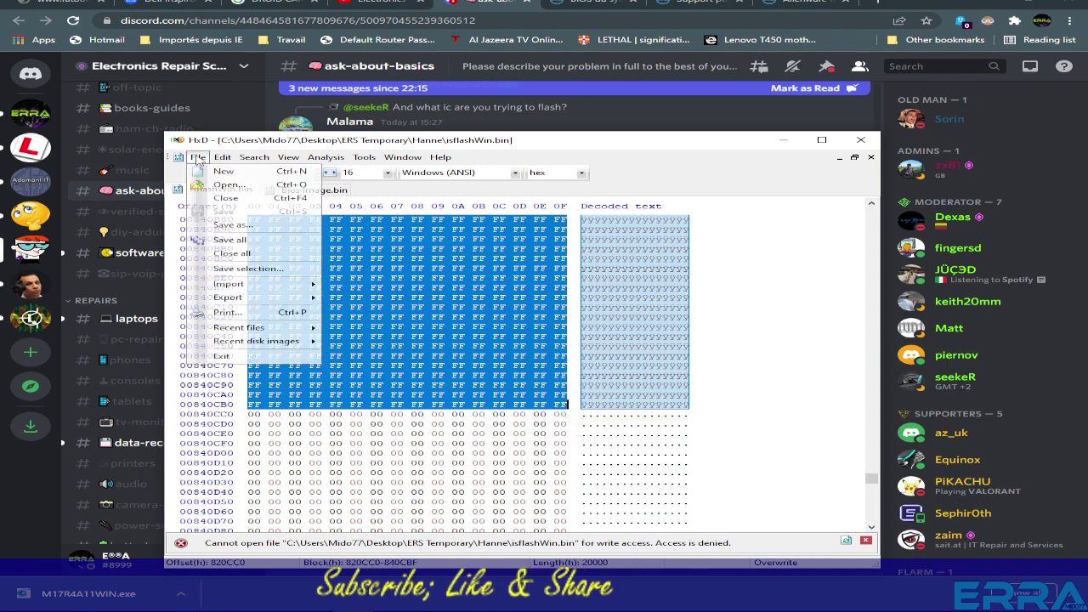
Paste the copied EC block into a new file, save it as EC File.bin, and close HxD
{"action": "left_click", "coordinate": [223, 170]}
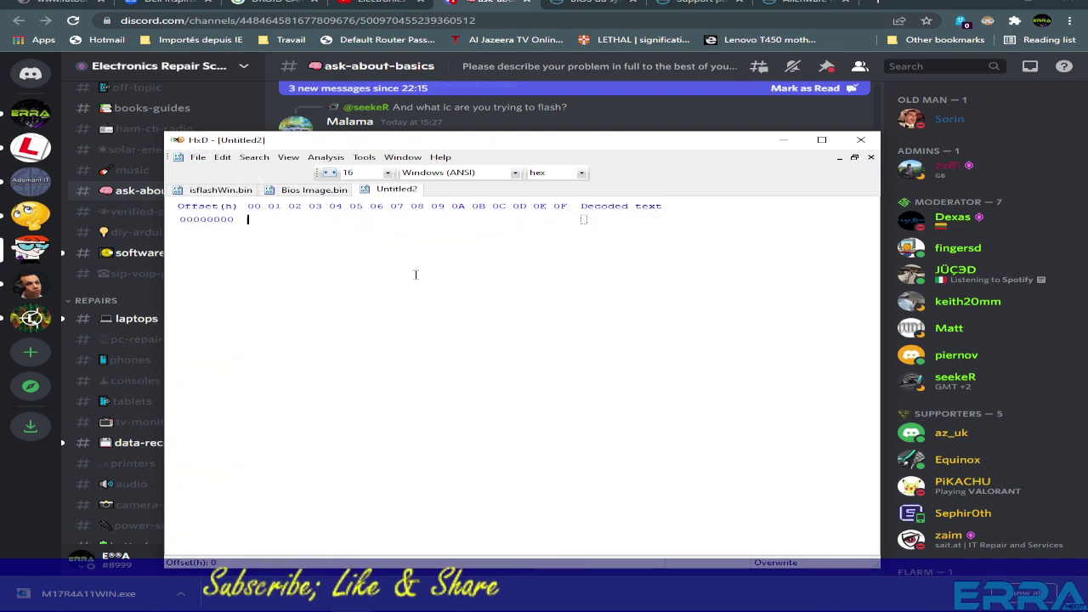
{"action": "key", "text": "ctrl+v"}
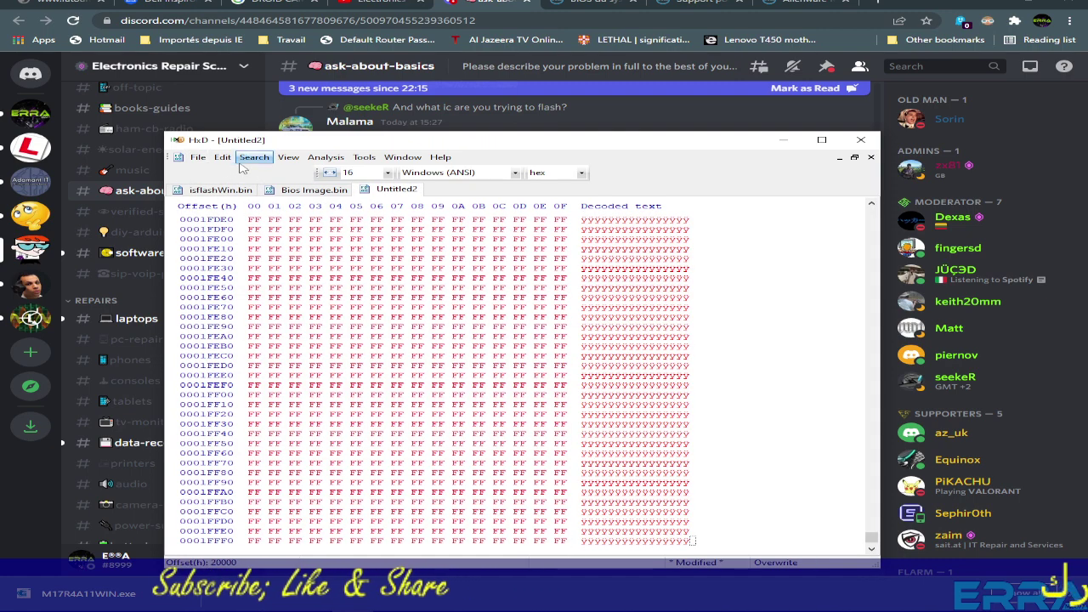
{"action": "left_click", "coordinate": [197, 157]}
{"action": "left_click", "coordinate": [231, 225]}
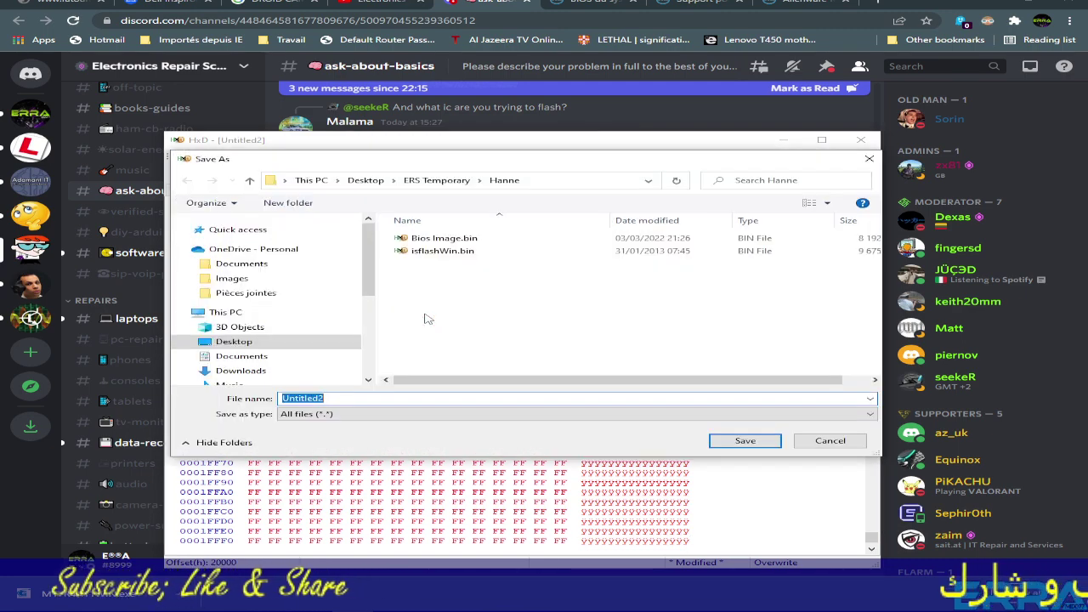
{"action": "type", "text": "EC File.bin"}
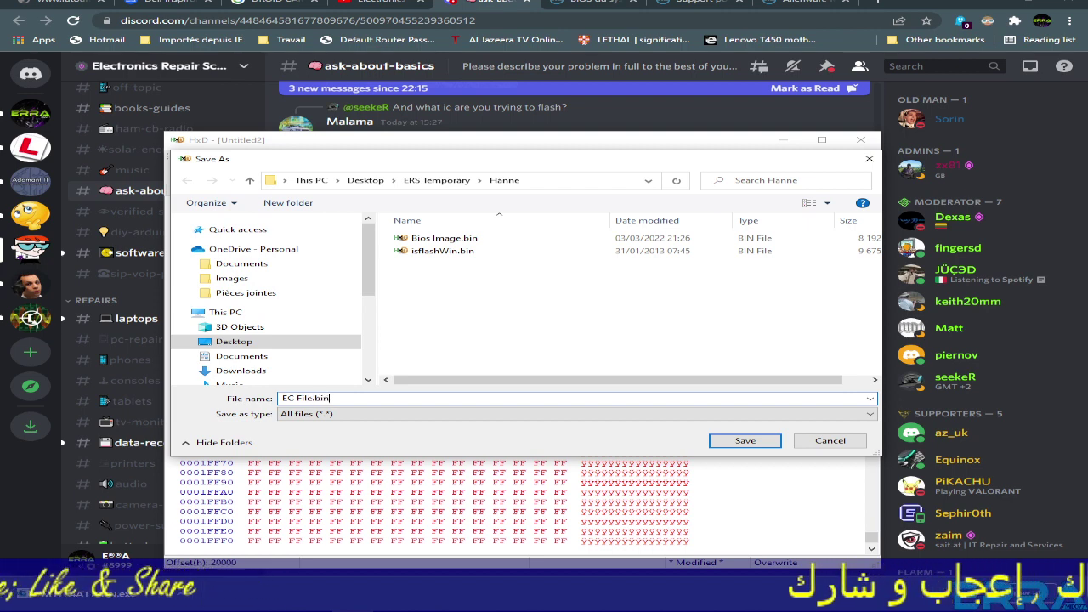
{"action": "left_click", "coordinate": [746, 440]}
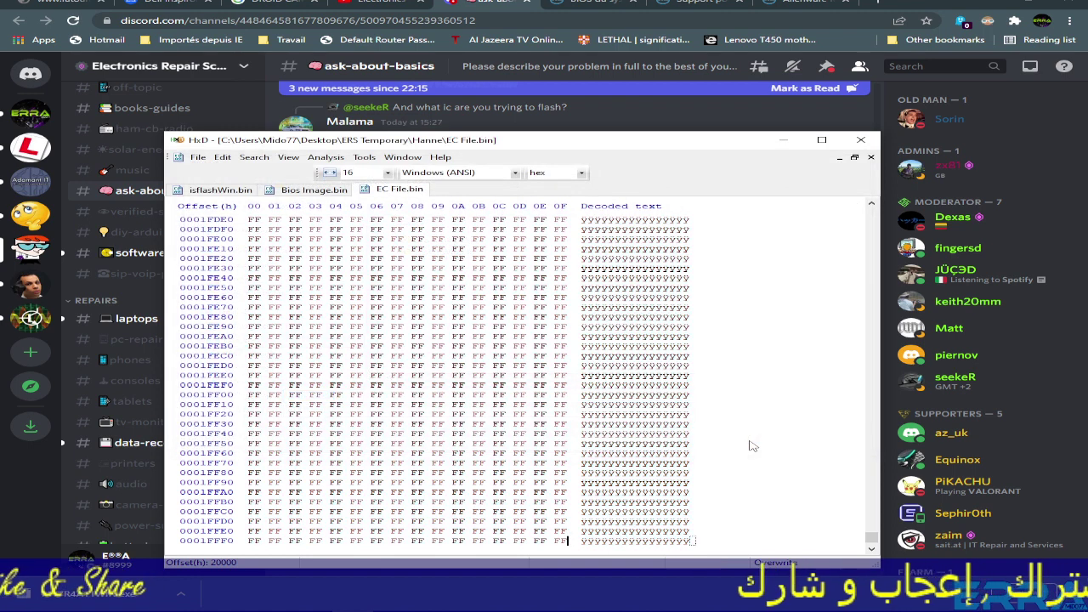
{"action": "left_click", "coordinate": [861, 141]}
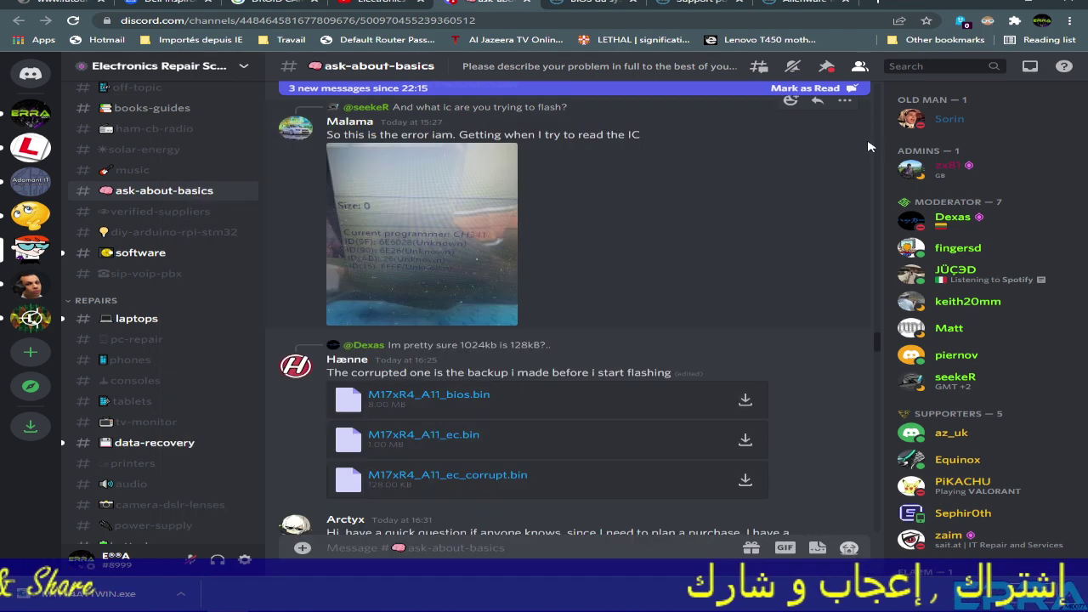
In the Hanne folder, confirm Bios Image.bin is 8,192 KB and EC File.bin is 128 KB
{"action": "left_click", "coordinate": [185, 600]}
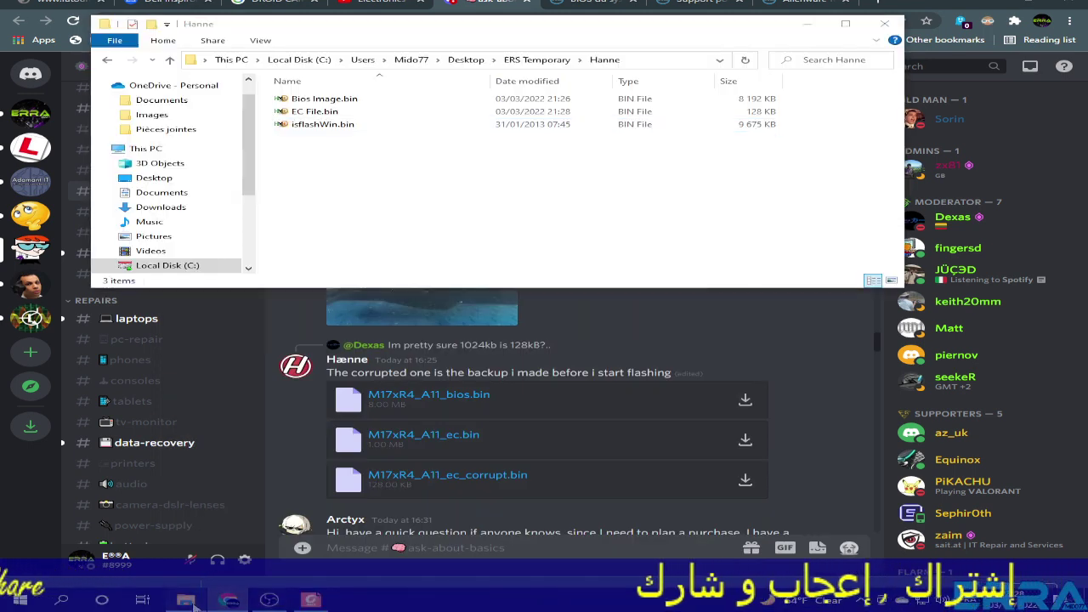
{"action": "left_click_drag", "start_coordinate": [510, 23], "coordinate": [505, 61]}
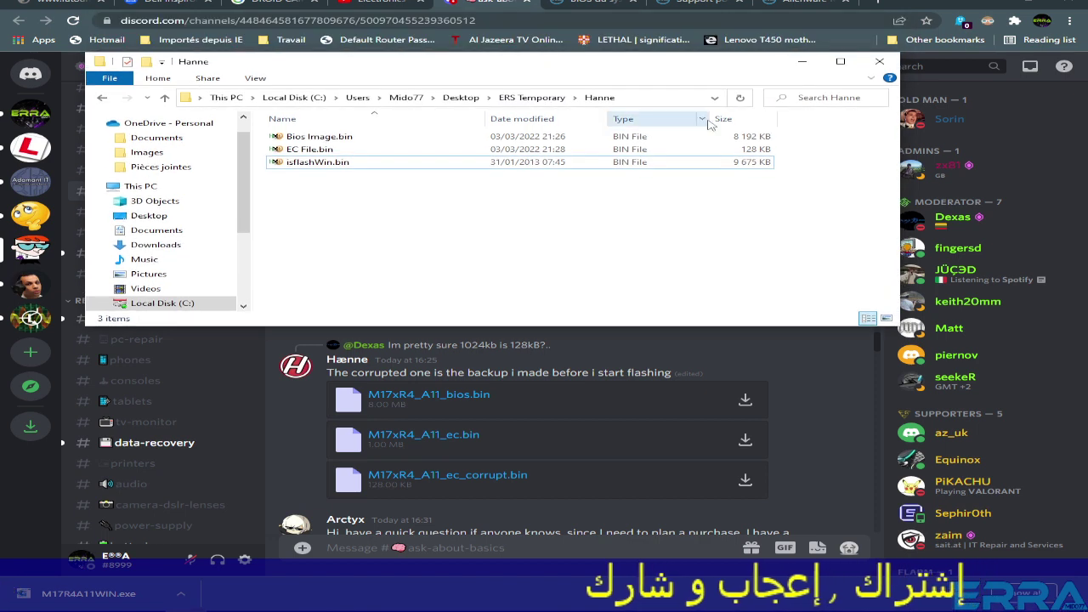
{"action": "left_click", "coordinate": [744, 140]}
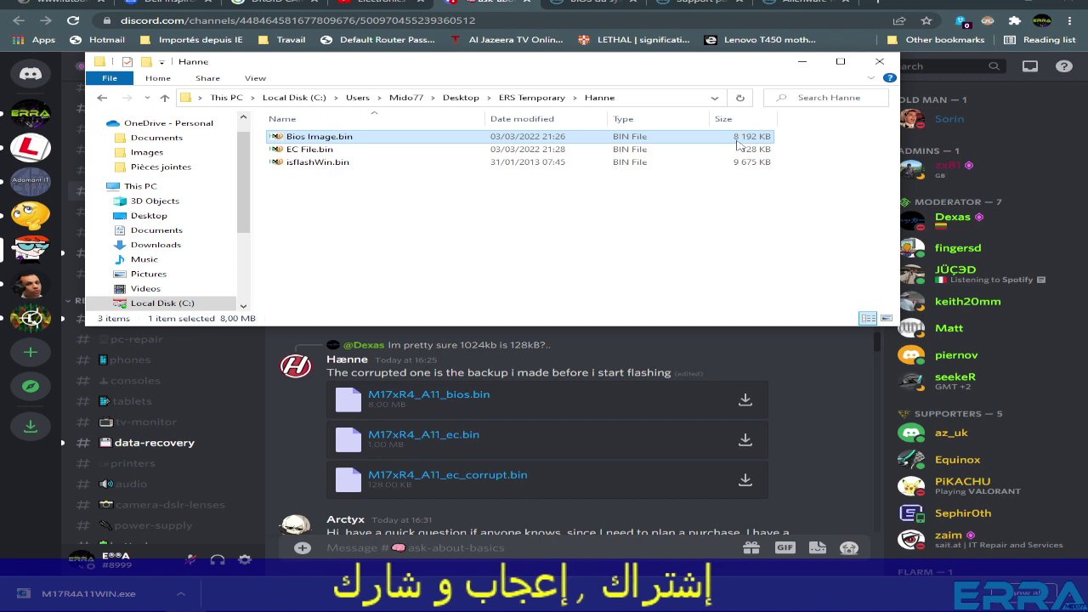
{"action": "left_click", "coordinate": [770, 150]}
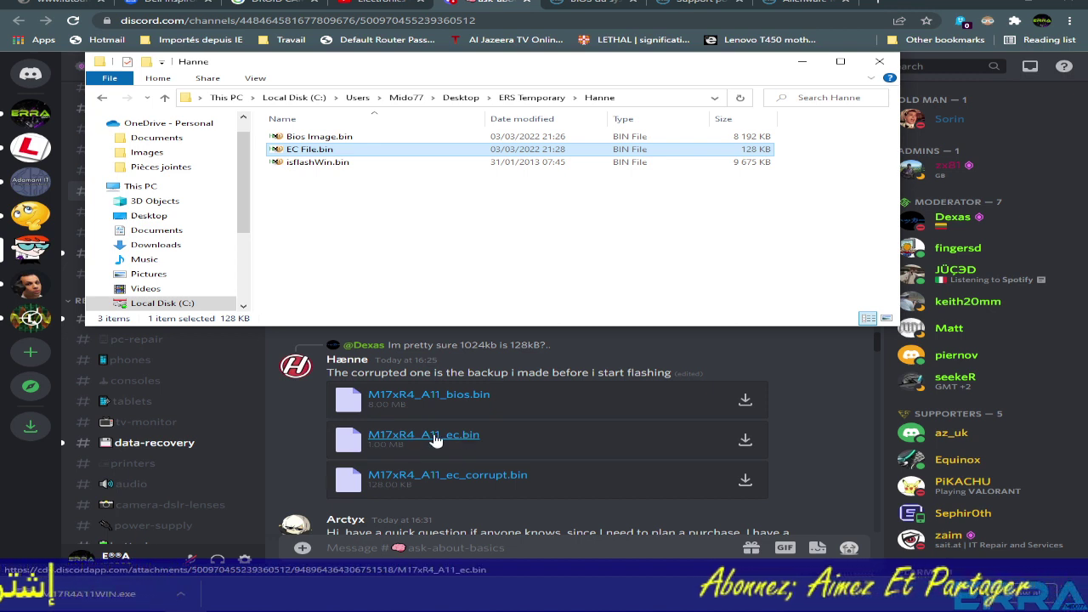
Save M17xR4_A11_bios.bin from the chat into a new 'To compare' folder under Hanne
{"action": "left_click", "coordinate": [745, 401]}
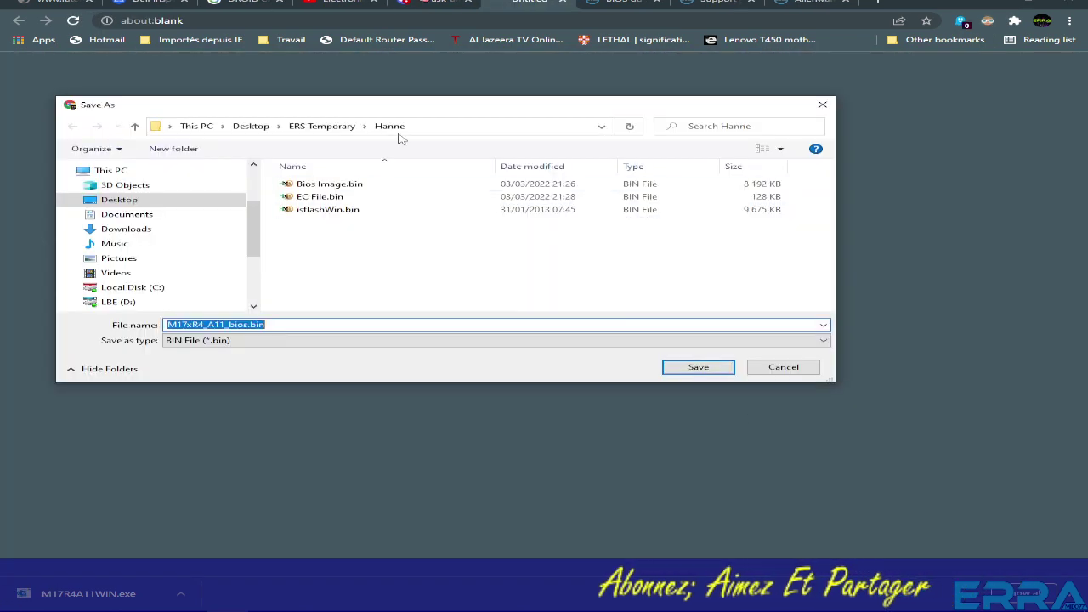
{"action": "left_click", "coordinate": [175, 150]}
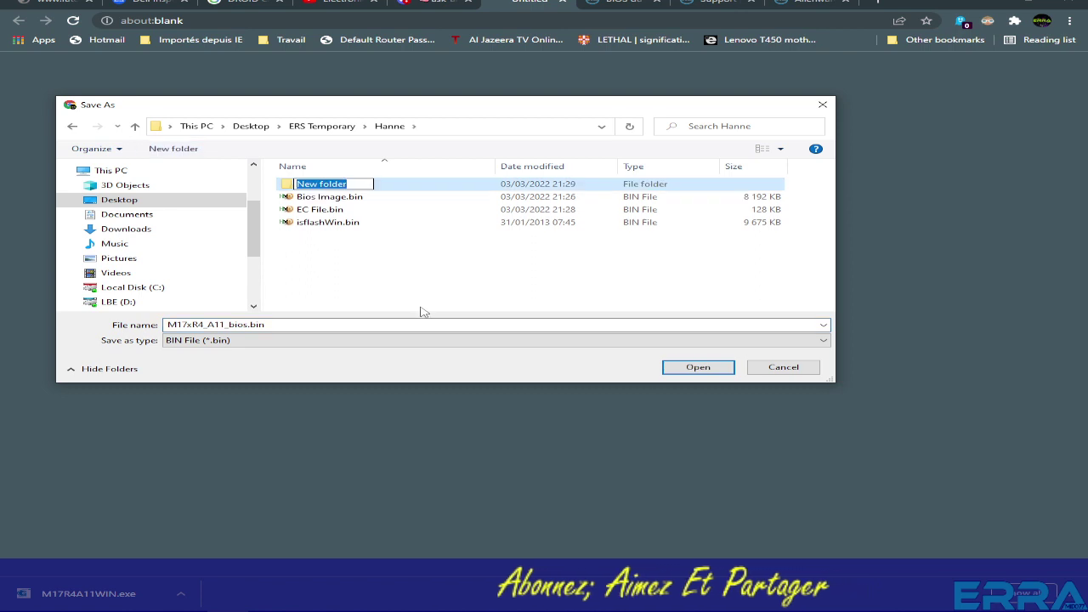
{"action": "type", "text": "To"}
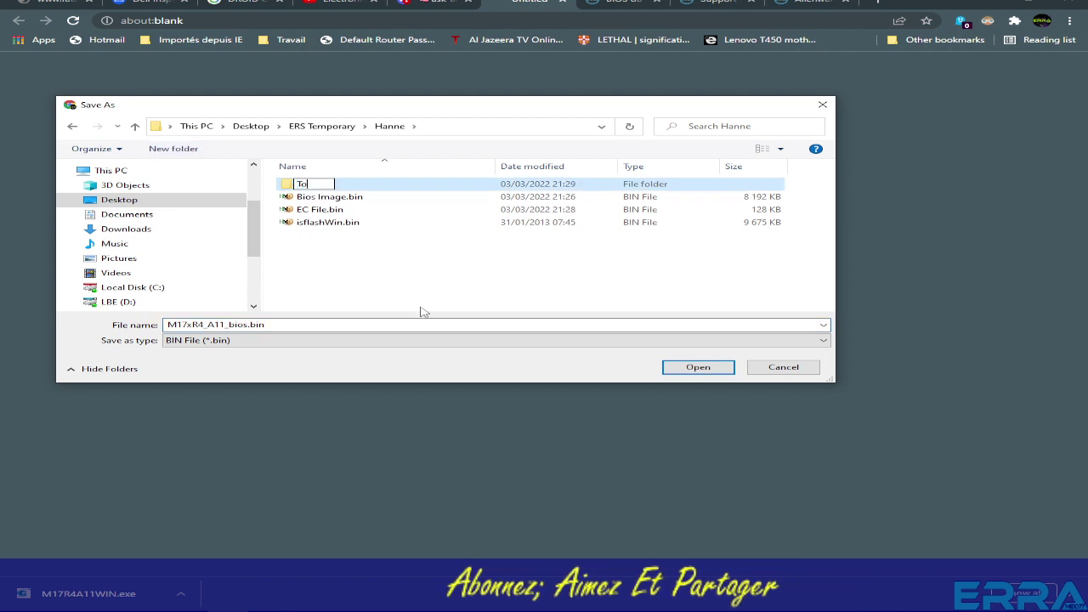
{"action": "type", "text": " compare"}
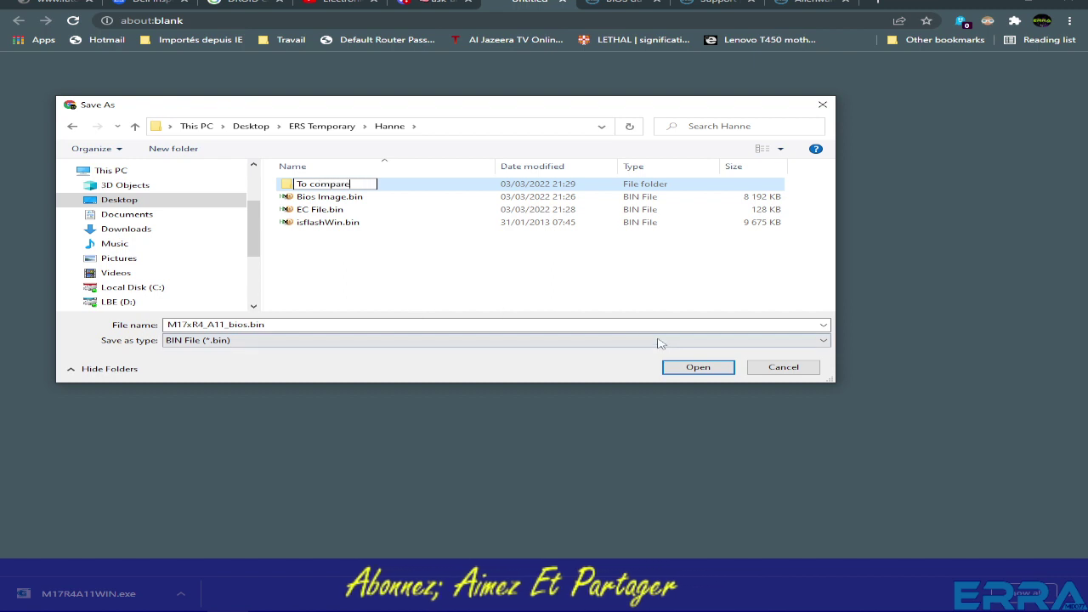
{"action": "key", "text": "Return"}
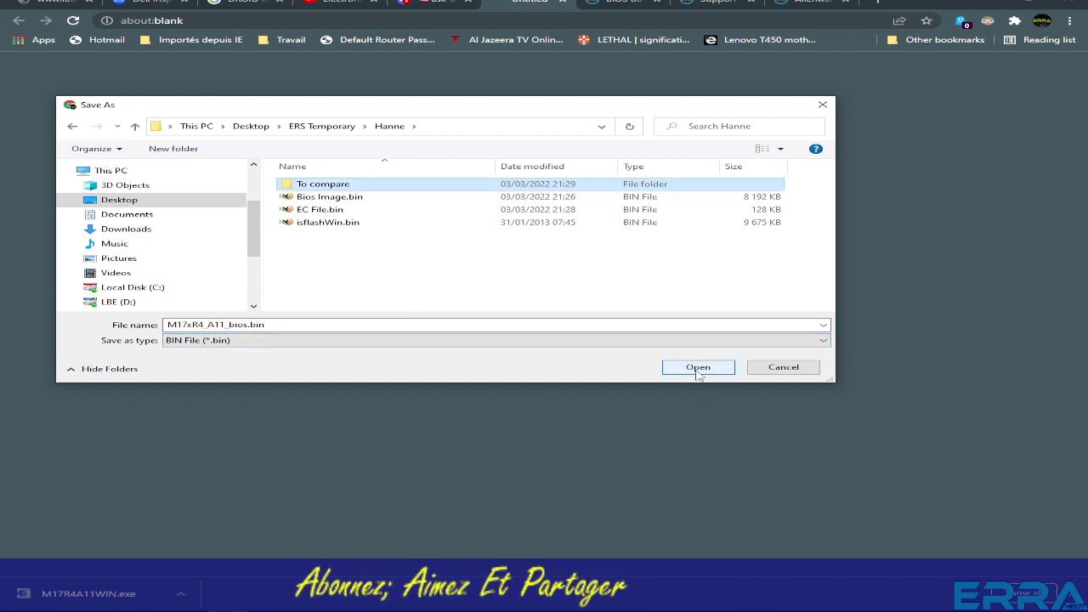
{"action": "left_click", "coordinate": [698, 374]}
{"action": "left_click", "coordinate": [698, 372]}
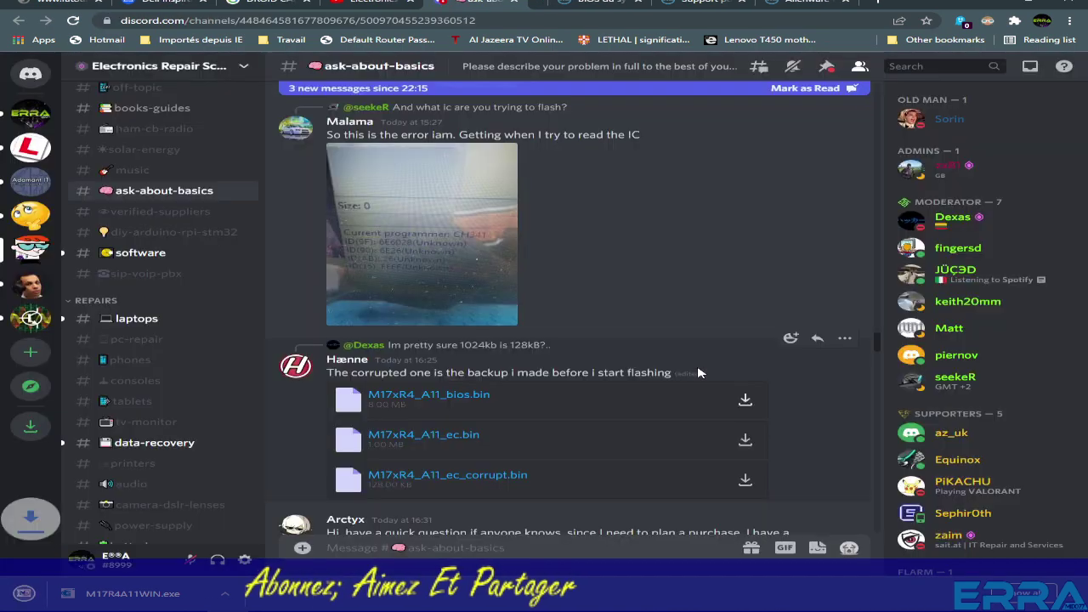
Save M17xR4_A11_ec.bin from the chat into the same To compare folder
{"action": "left_click", "coordinate": [748, 443]}
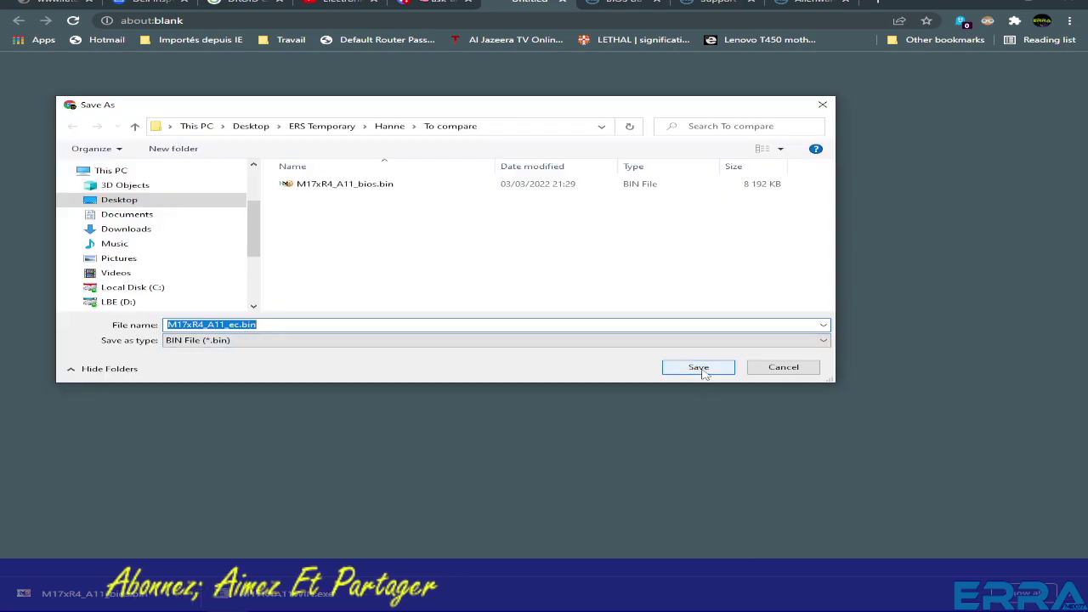
{"action": "left_click", "coordinate": [702, 374]}
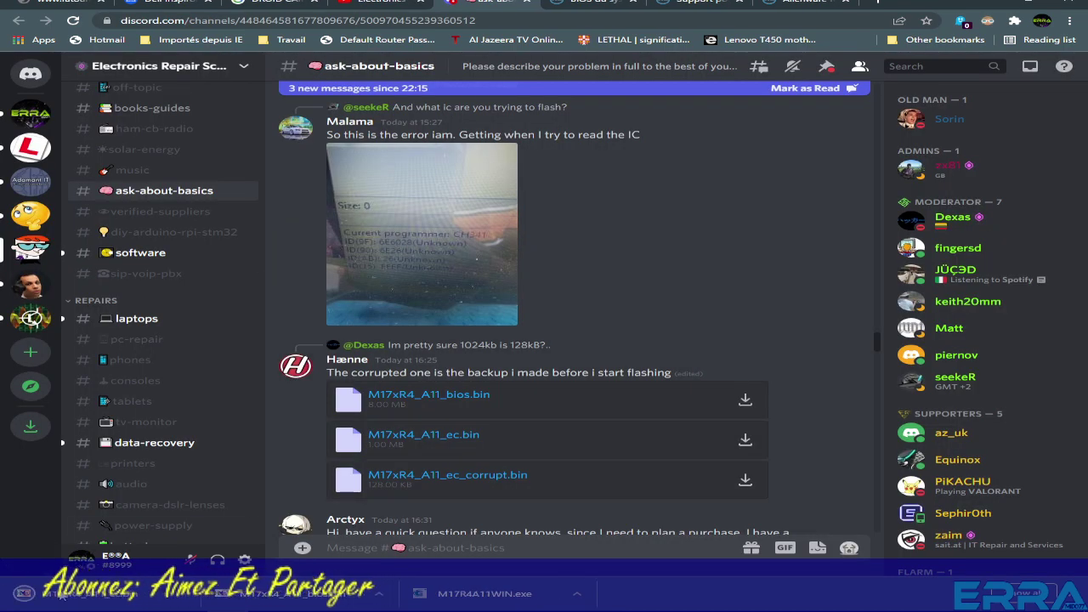
{"action": "right_click", "coordinate": [111, 594]}
Open the downloaded EC file in HxD and select a block of length 20000
{"action": "left_click", "coordinate": [123, 559]}
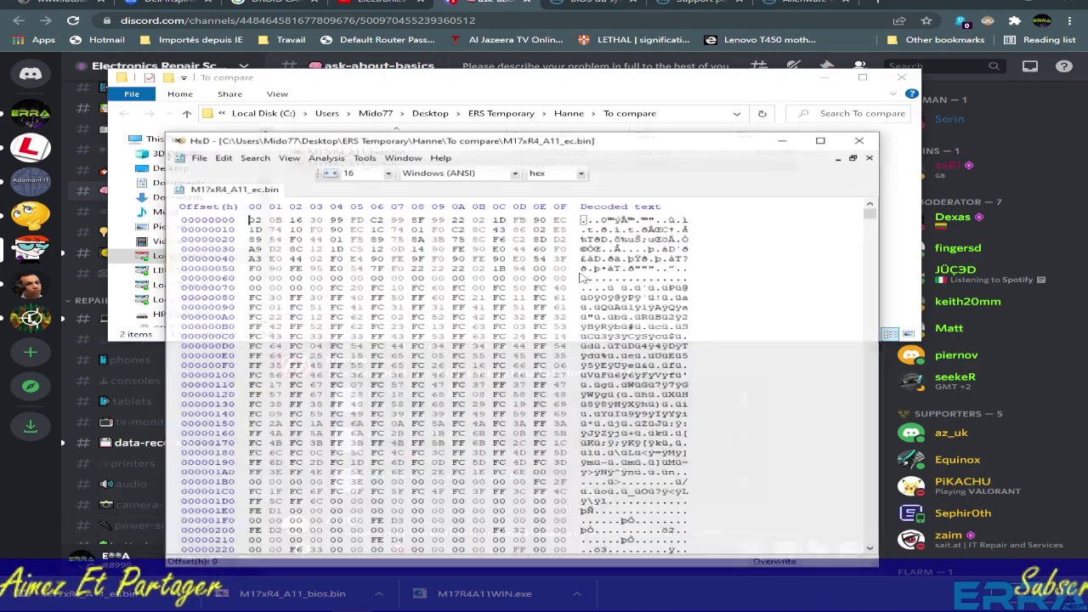
{"action": "right_click", "coordinate": [252, 219]}
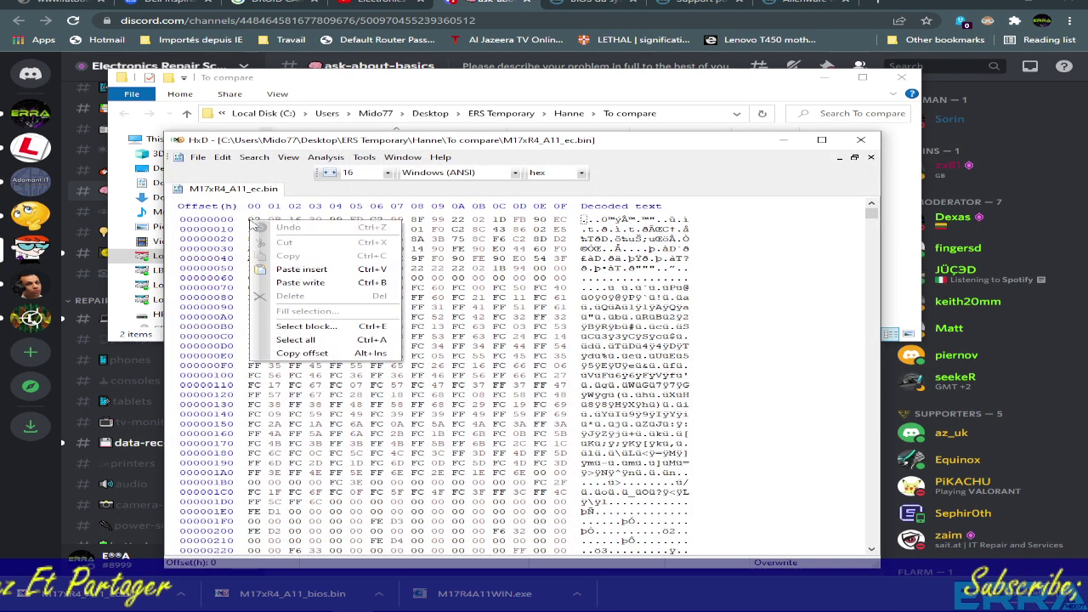
{"action": "left_click", "coordinate": [329, 327]}
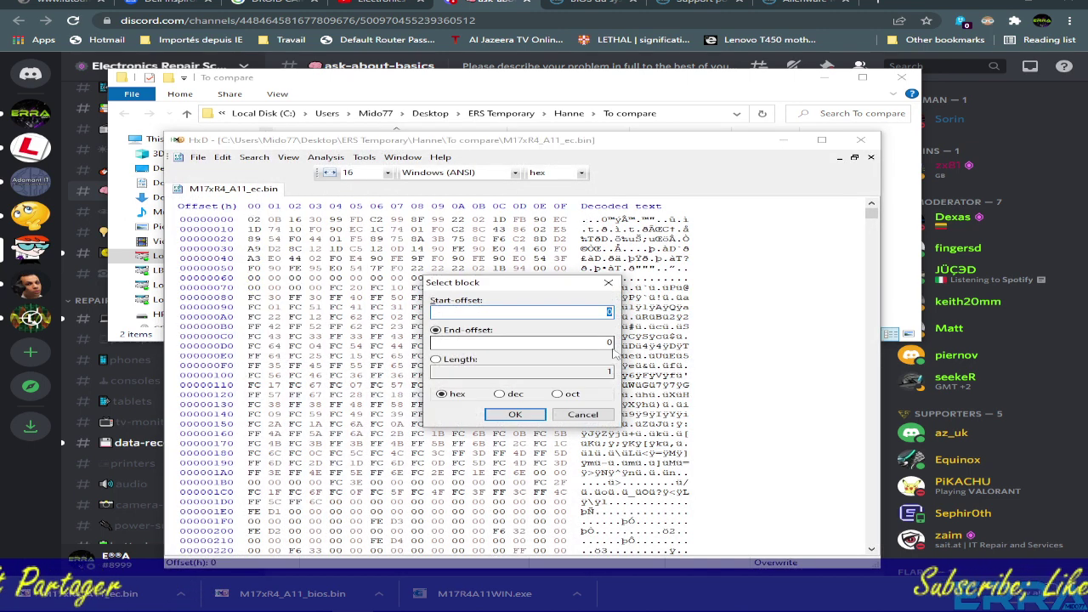
{"action": "left_click", "coordinate": [448, 362]}
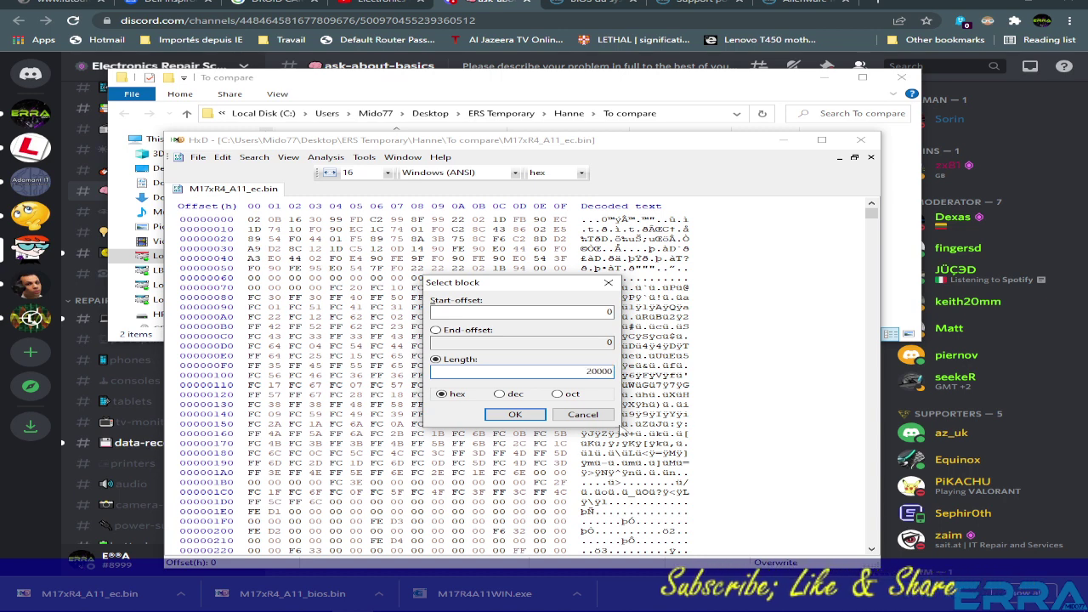
{"action": "left_click", "coordinate": [515, 415]}
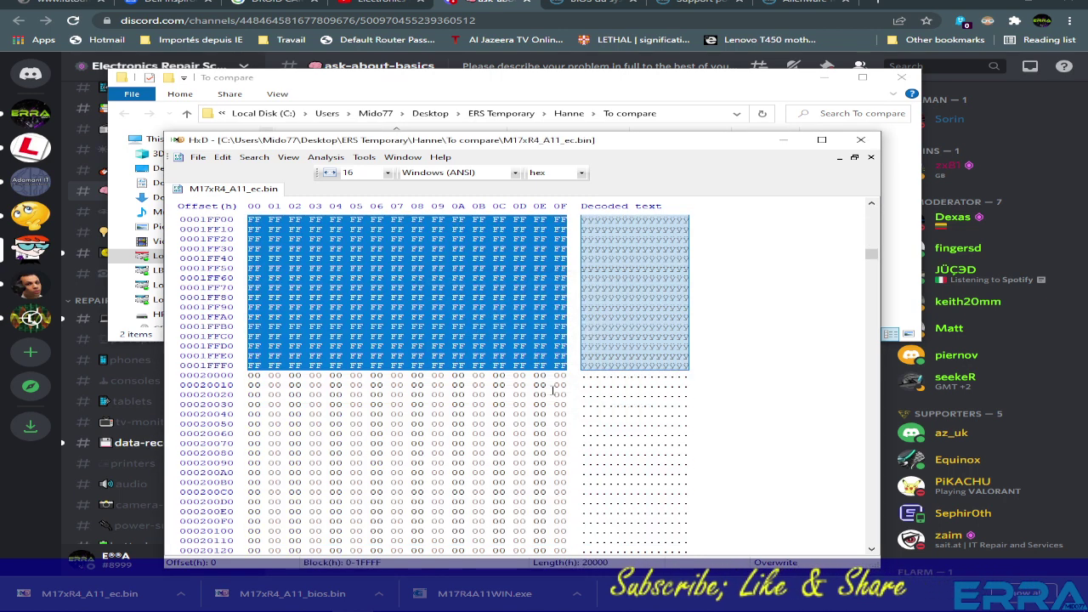
Select offsets 20000 through the end of file and delete the trailing zero bytes
{"action": "left_click", "coordinate": [252, 380]}
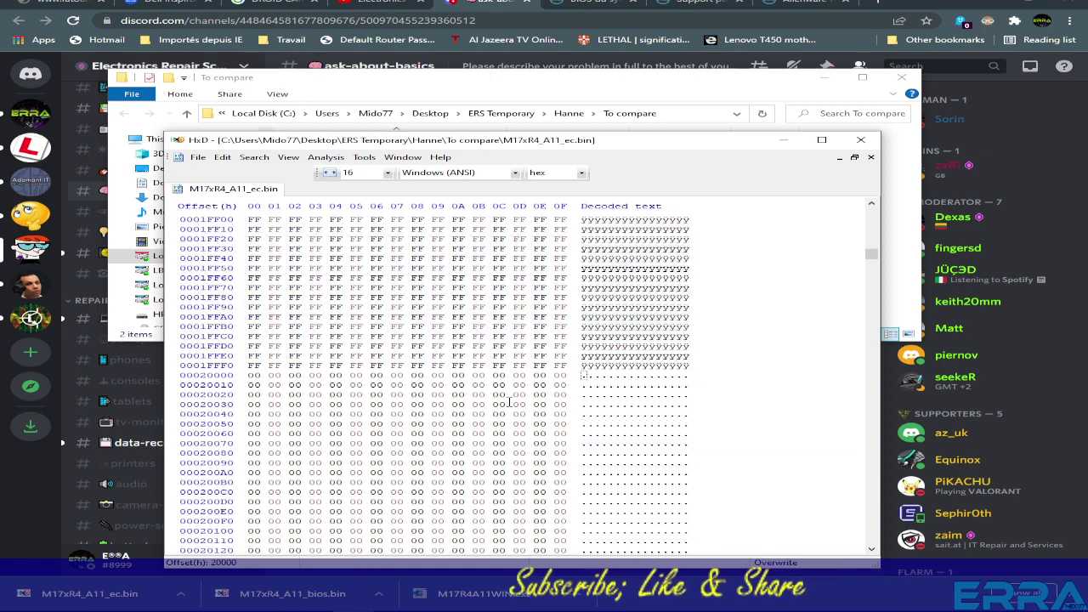
{"action": "scroll", "coordinate": [838, 432], "scroll_direction": "down", "scroll_amount": 6}
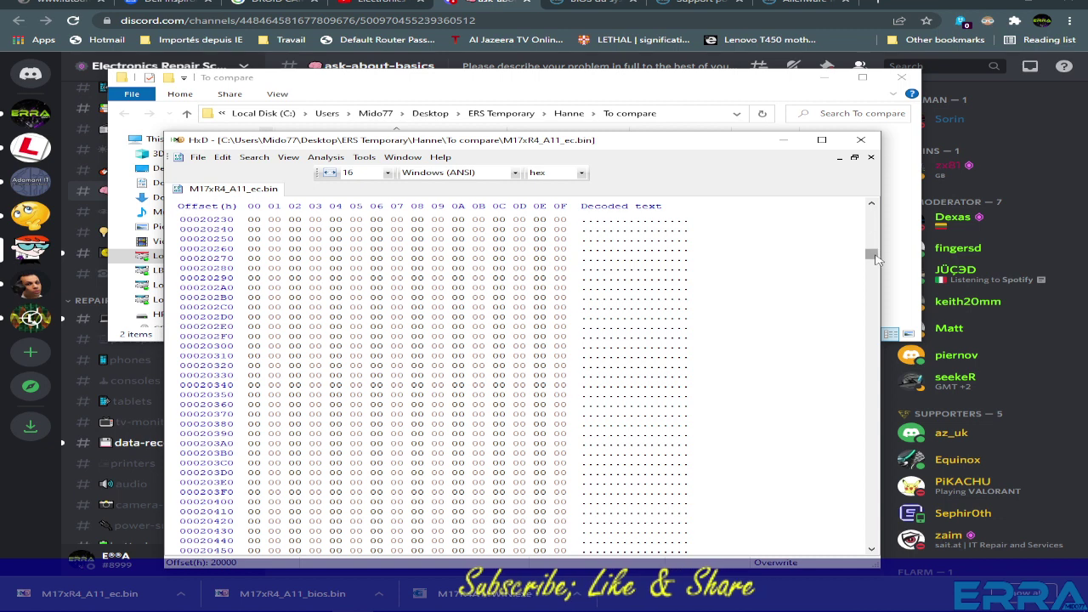
{"action": "left_click_drag", "start_coordinate": [871, 254], "coordinate": [855, 552]}
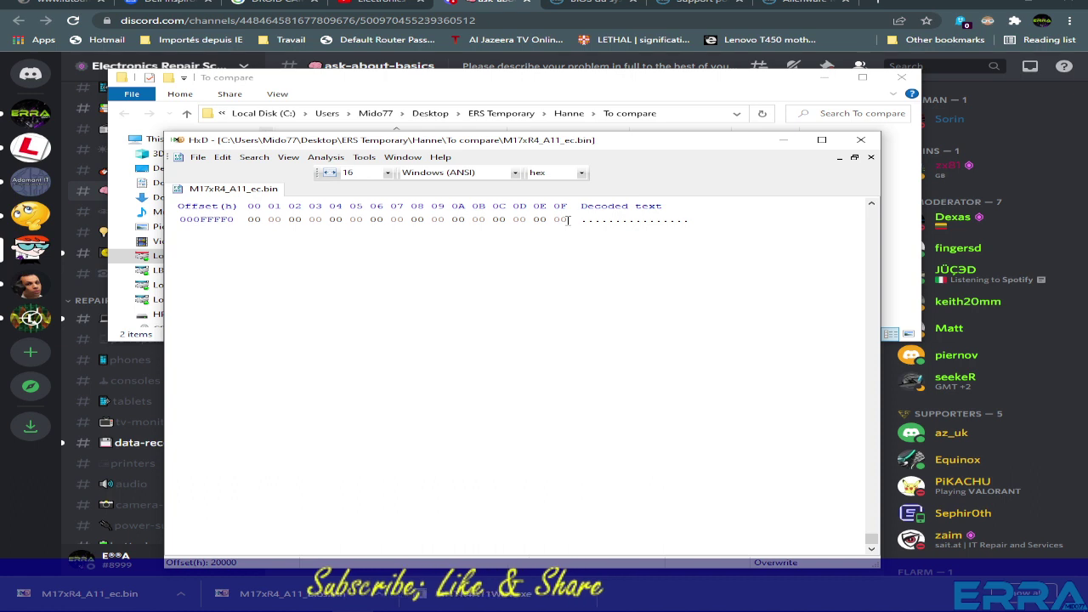
{"action": "left_click", "coordinate": [568, 220], "text": "shift"}
{"action": "scroll", "coordinate": [570, 255], "scroll_direction": "up", "scroll_amount": 20}
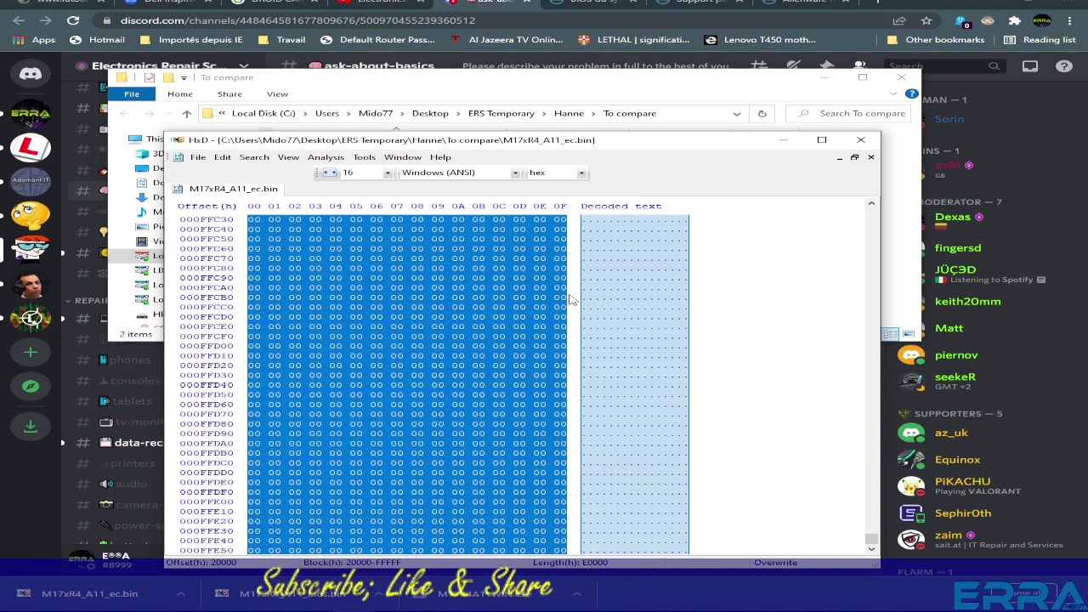
{"action": "scroll", "coordinate": [571, 300], "scroll_direction": "up", "scroll_amount": 1}
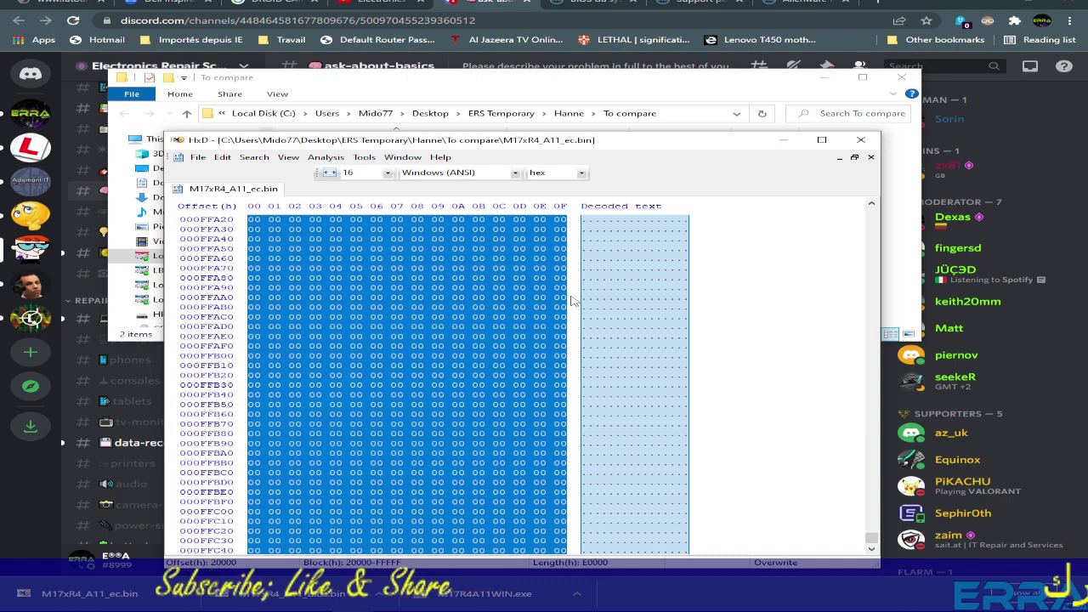
{"action": "key", "text": "Delete"}
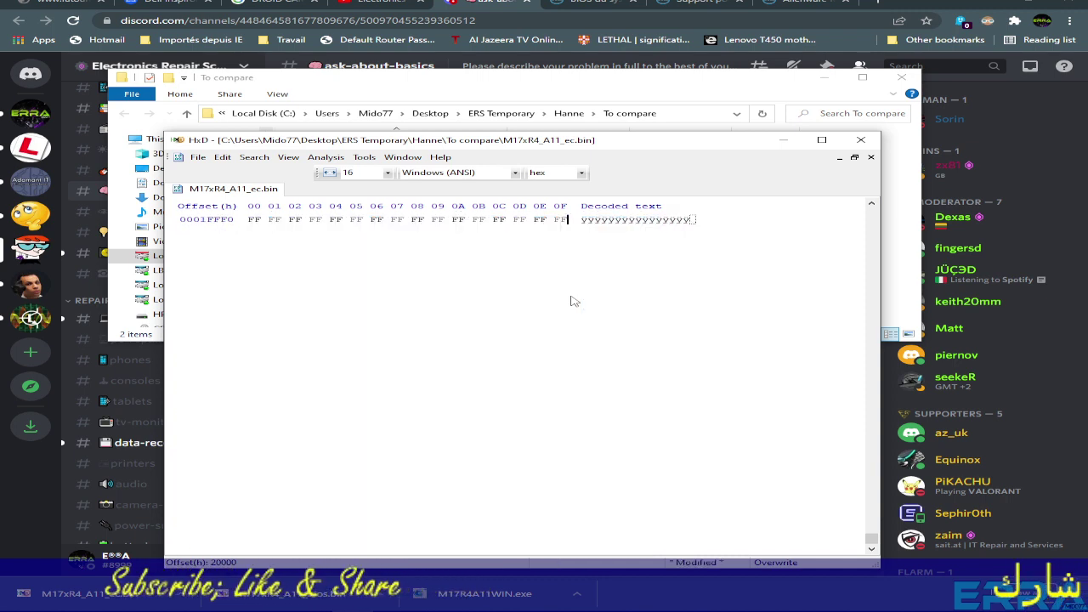
Save the trimmed 128 KB M17xR4_A11_ec.bin
{"action": "scroll", "coordinate": [573, 301], "scroll_direction": "up", "scroll_amount": 5}
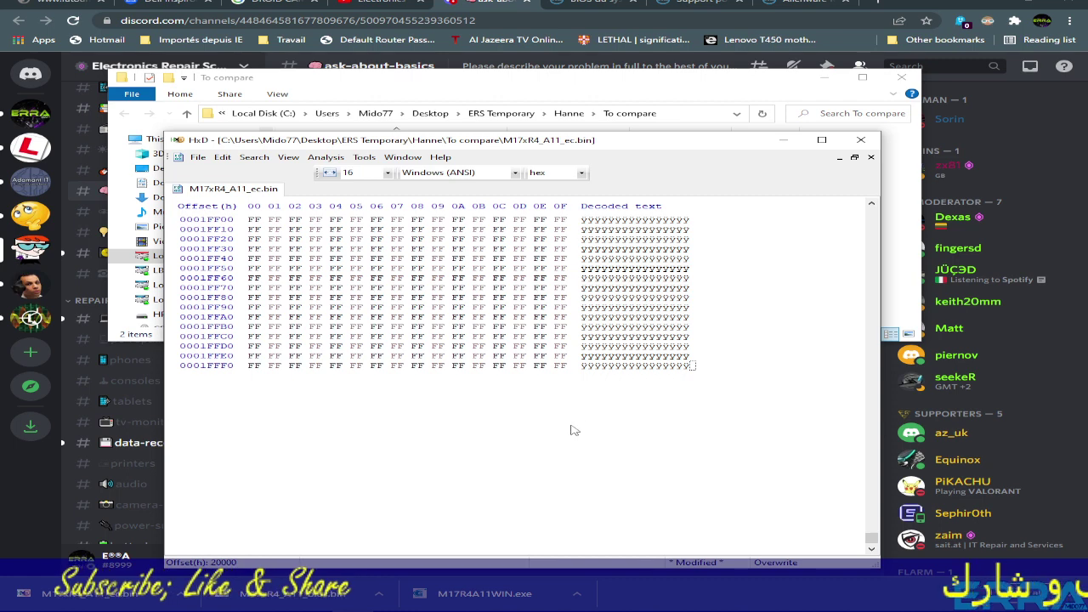
{"action": "left_click", "coordinate": [197, 157]}
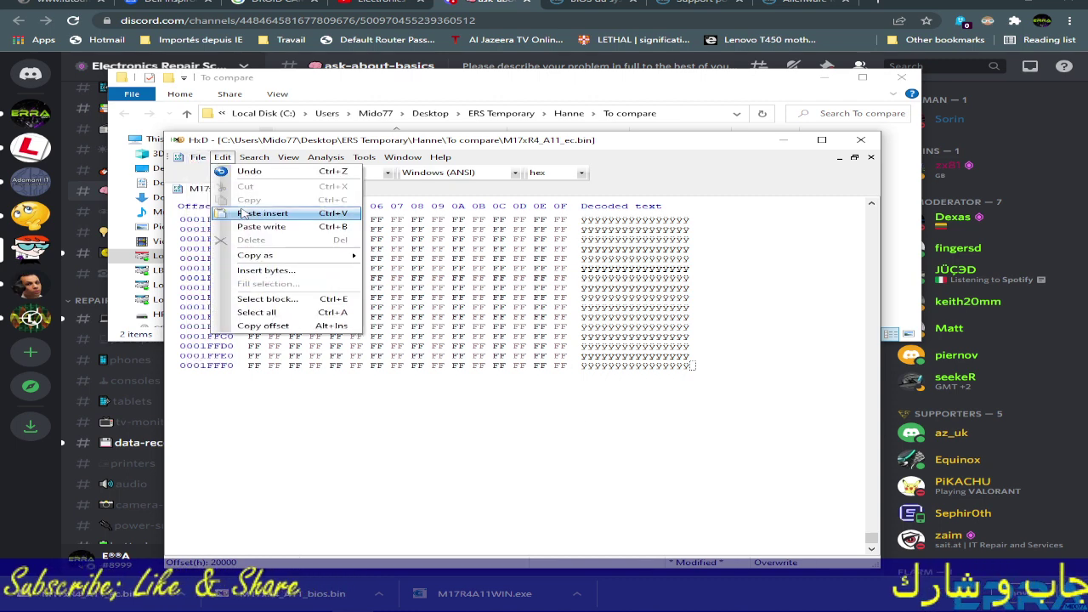
{"action": "mouse_move", "coordinate": [197, 157]}
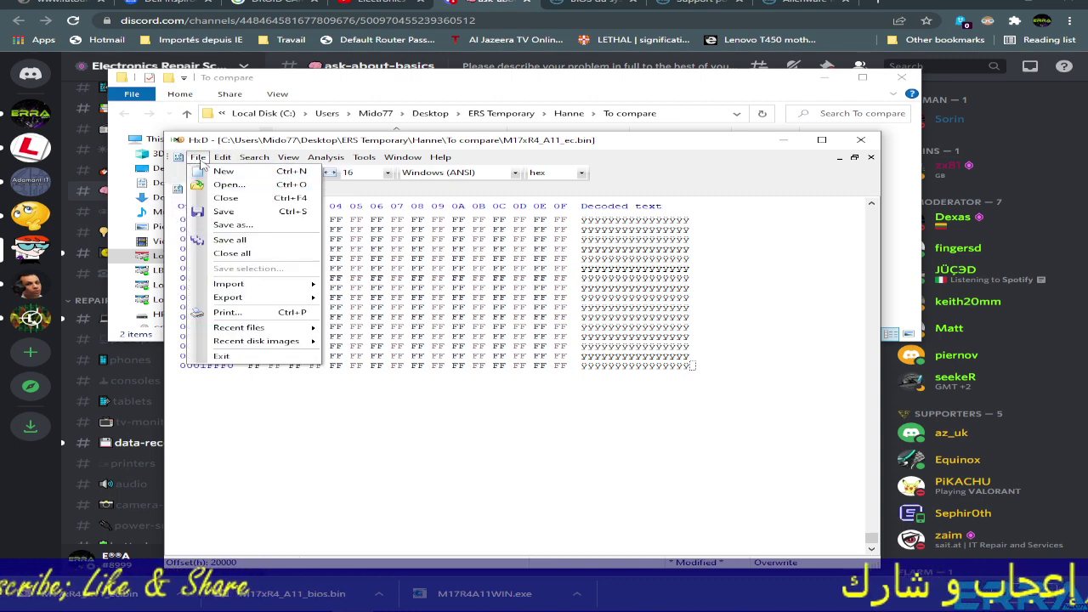
{"action": "left_click", "coordinate": [225, 211]}
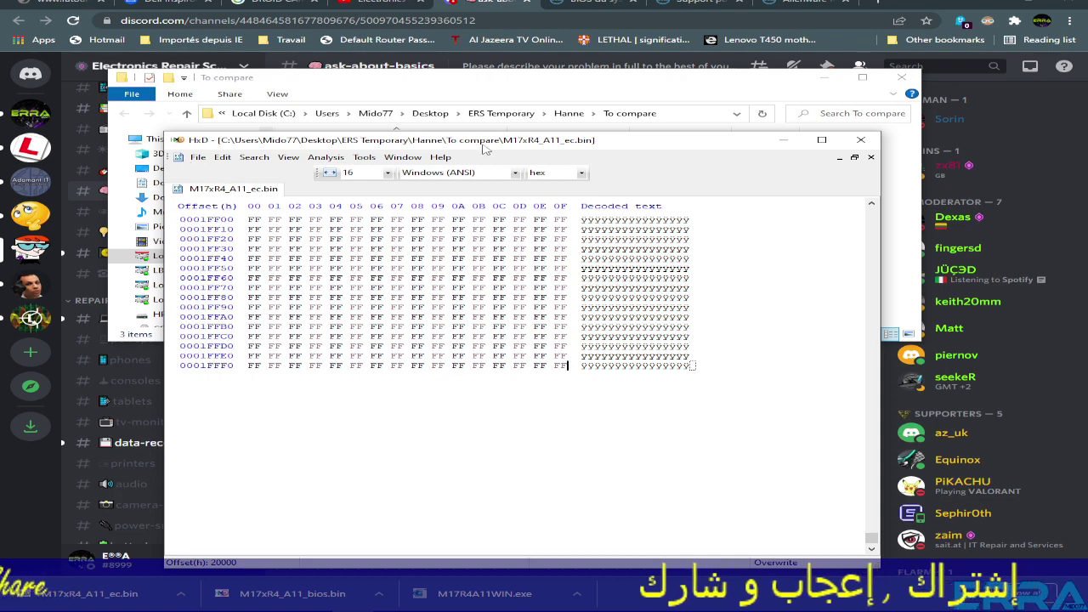
{"action": "left_click_drag", "start_coordinate": [495, 143], "coordinate": [521, 276]}
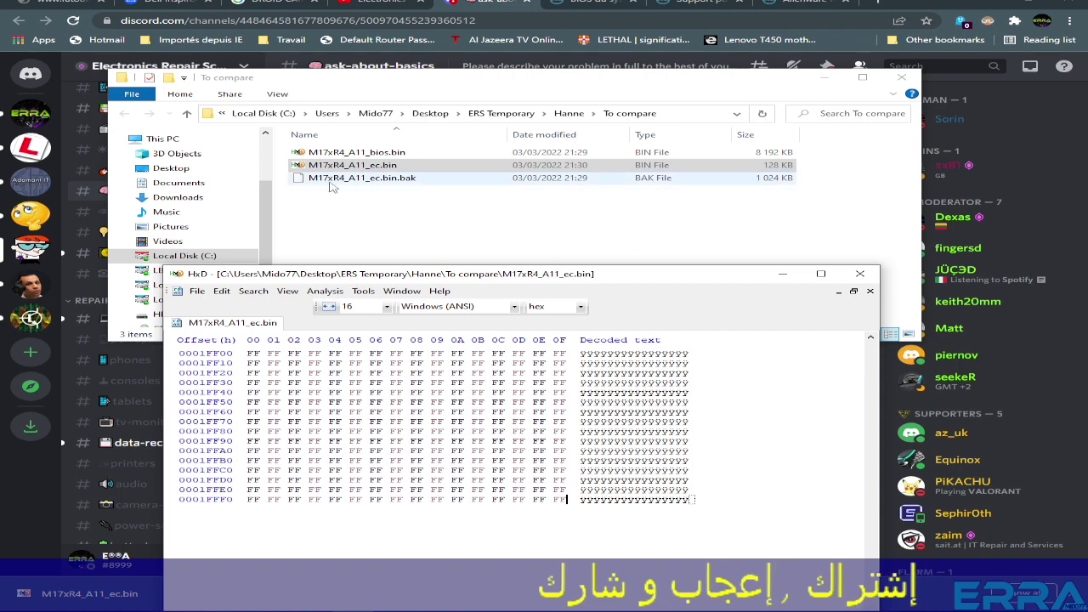
Delete M17xR4_A11_ec.bin.bak, keeping the 8,192 KB bios and 128 KB ec files
{"action": "left_click", "coordinate": [381, 180]}
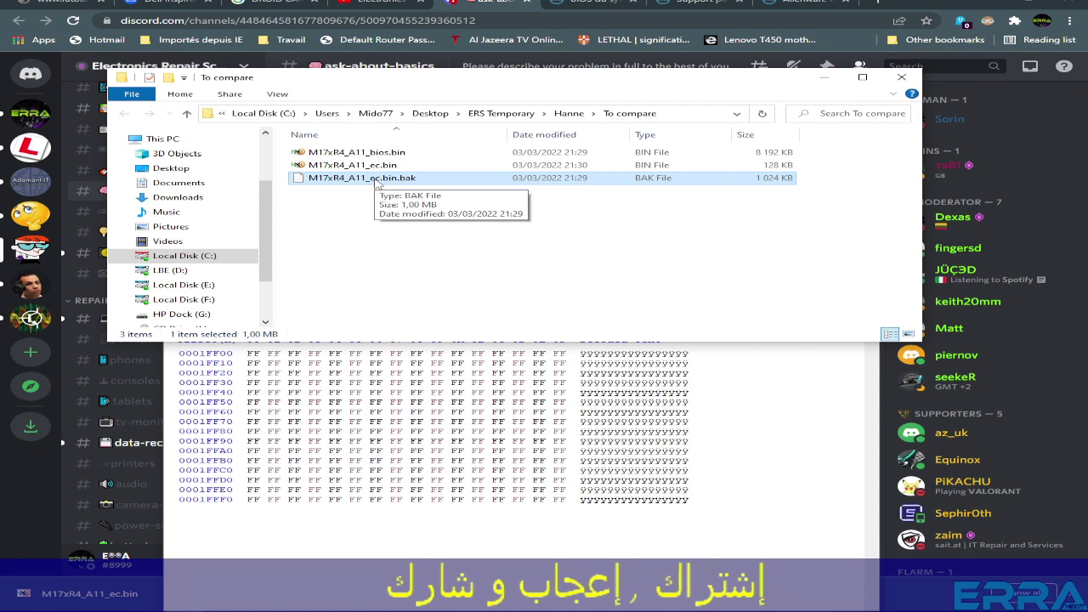
{"action": "left_click", "coordinate": [372, 168]}
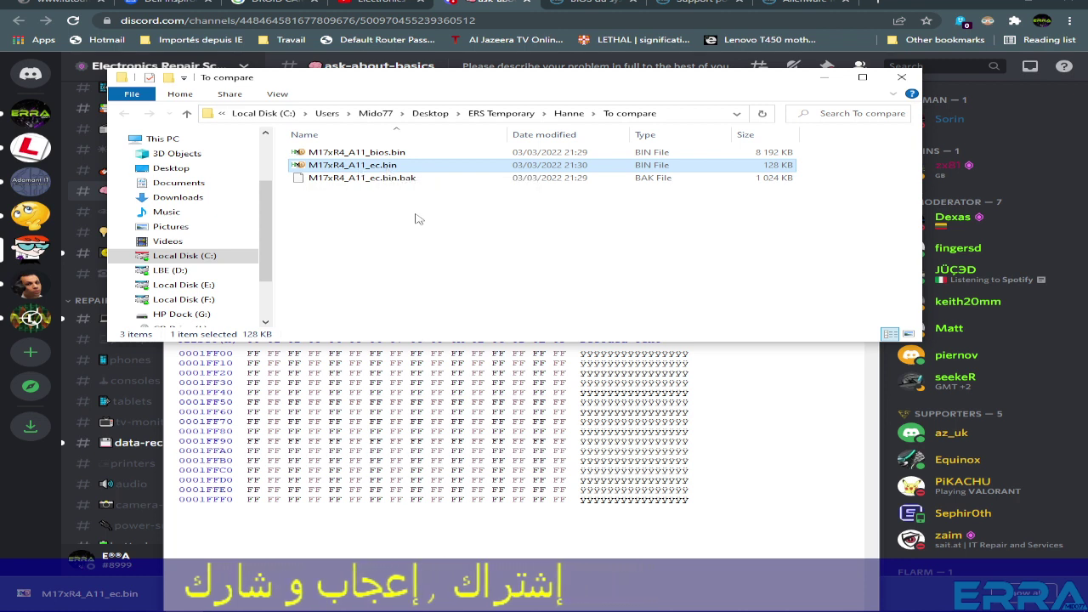
{"action": "left_click", "coordinate": [383, 181]}
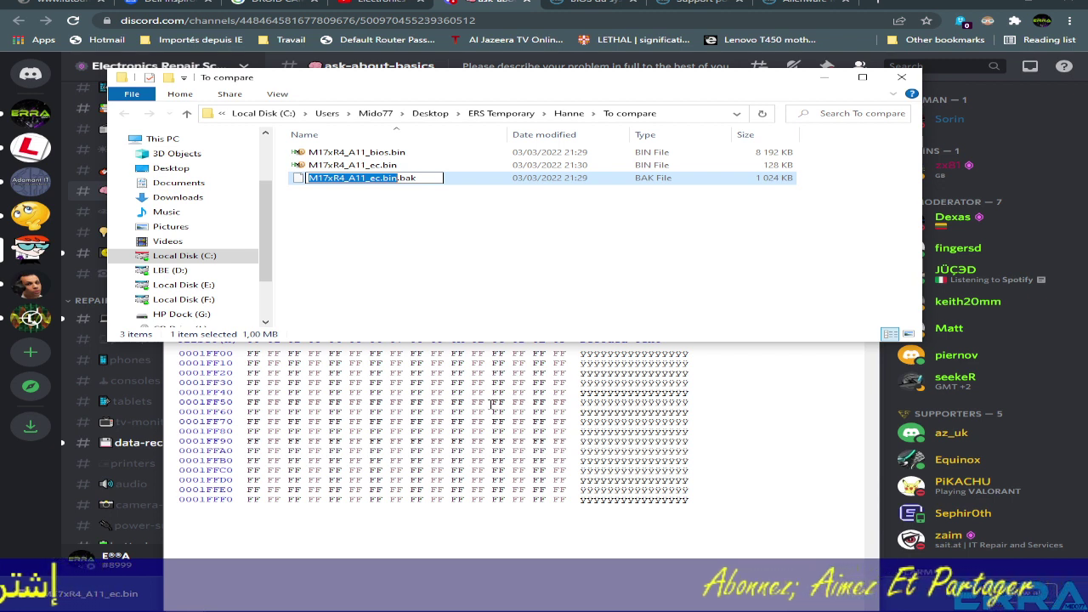
{"action": "key", "text": "Return"}
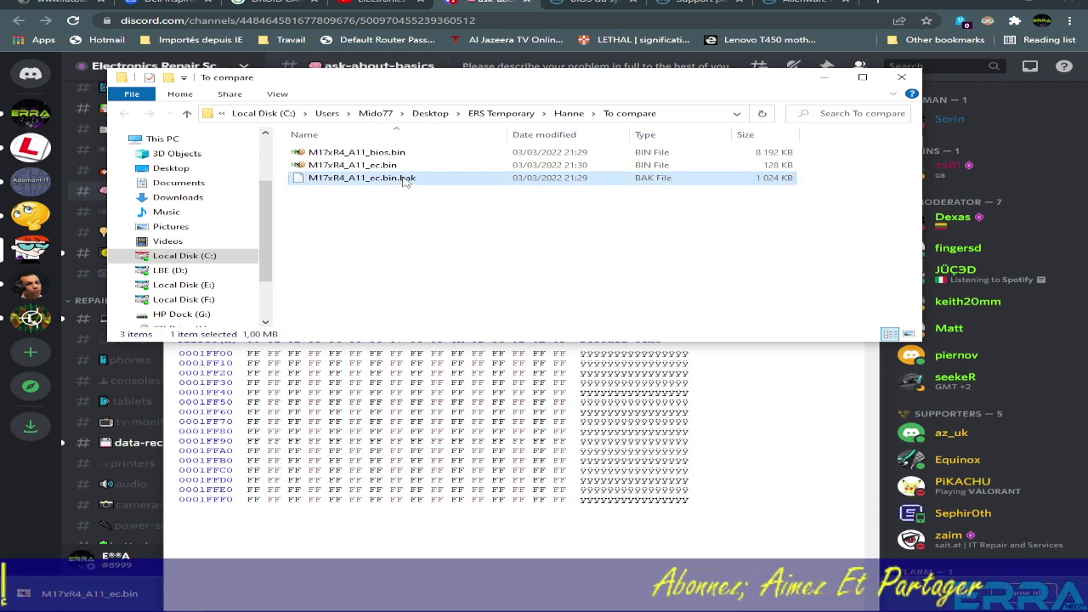
{"action": "key", "text": "Delete"}
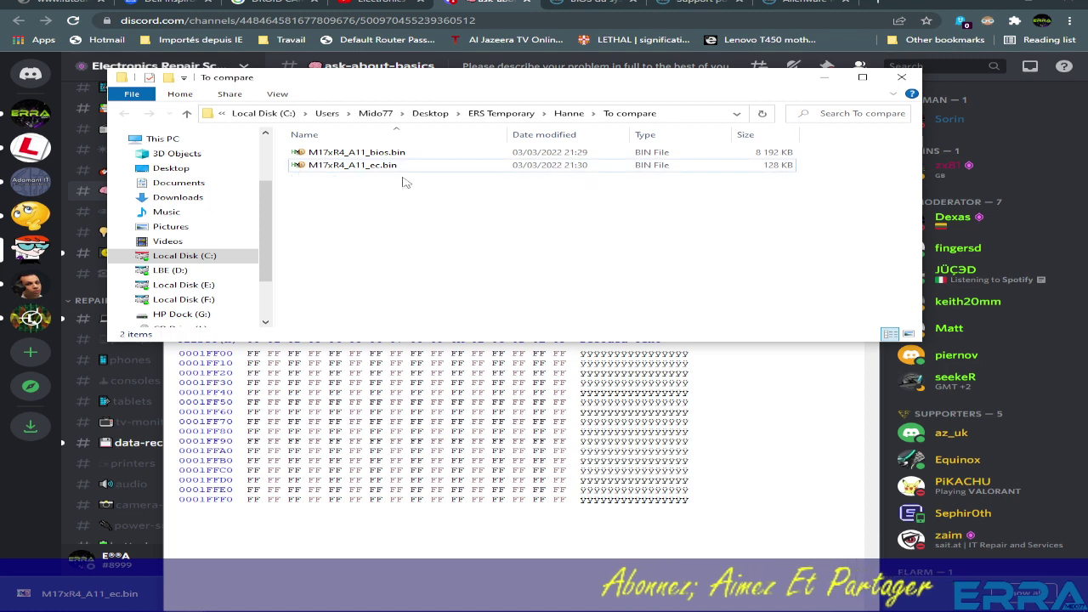
{"action": "double_click", "coordinate": [364, 167]}
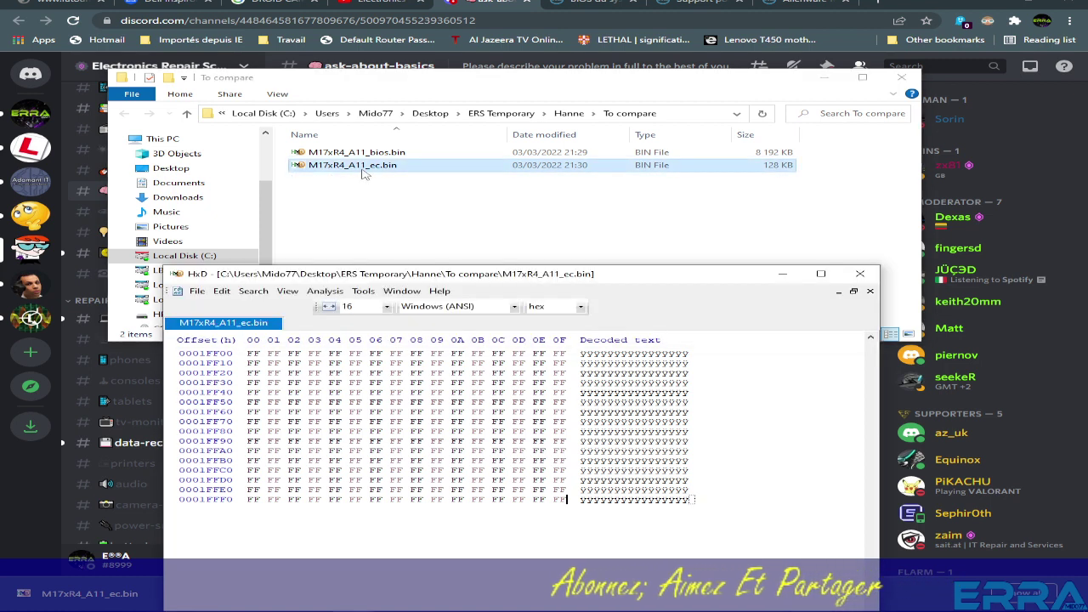
Open EC File.bin from the Hanne folder in HxD next to the trimmed EC file
{"action": "left_click", "coordinate": [186, 113]}
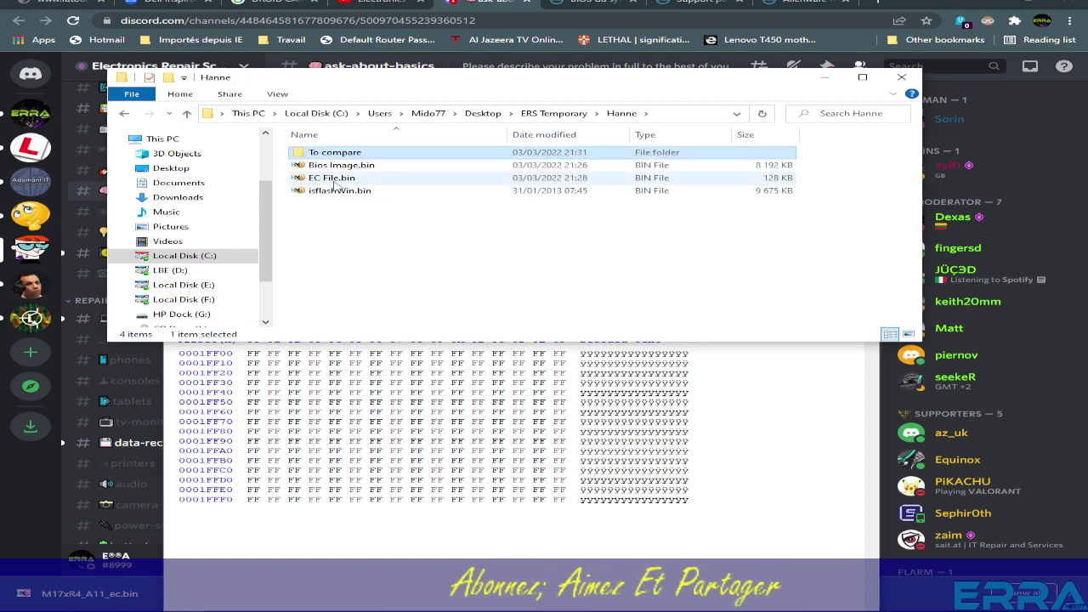
{"action": "double_click", "coordinate": [334, 180]}
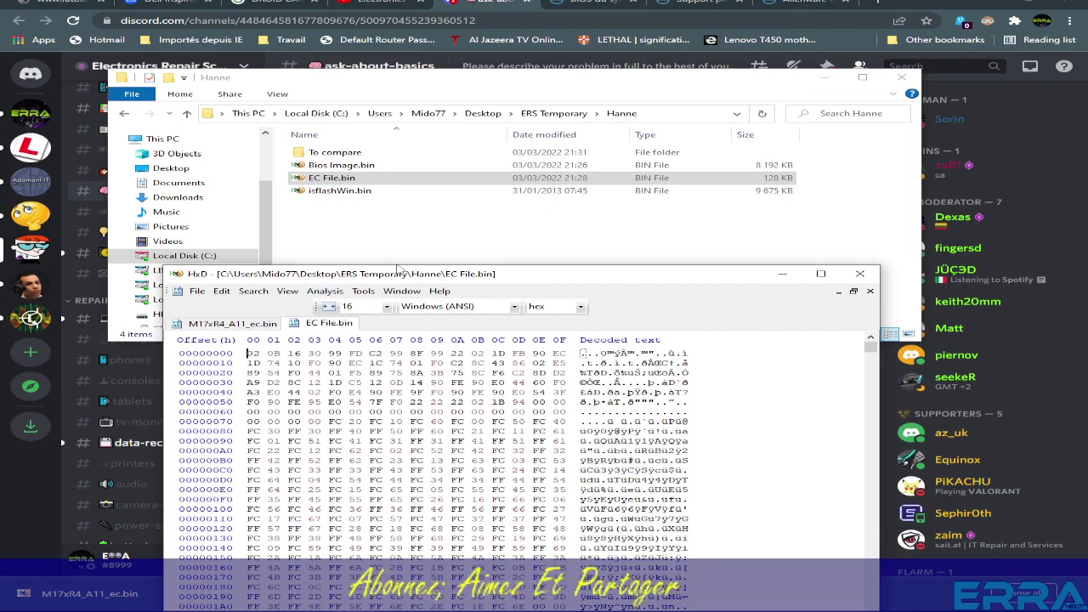
{"action": "left_click_drag", "start_coordinate": [312, 274], "coordinate": [319, 249]}
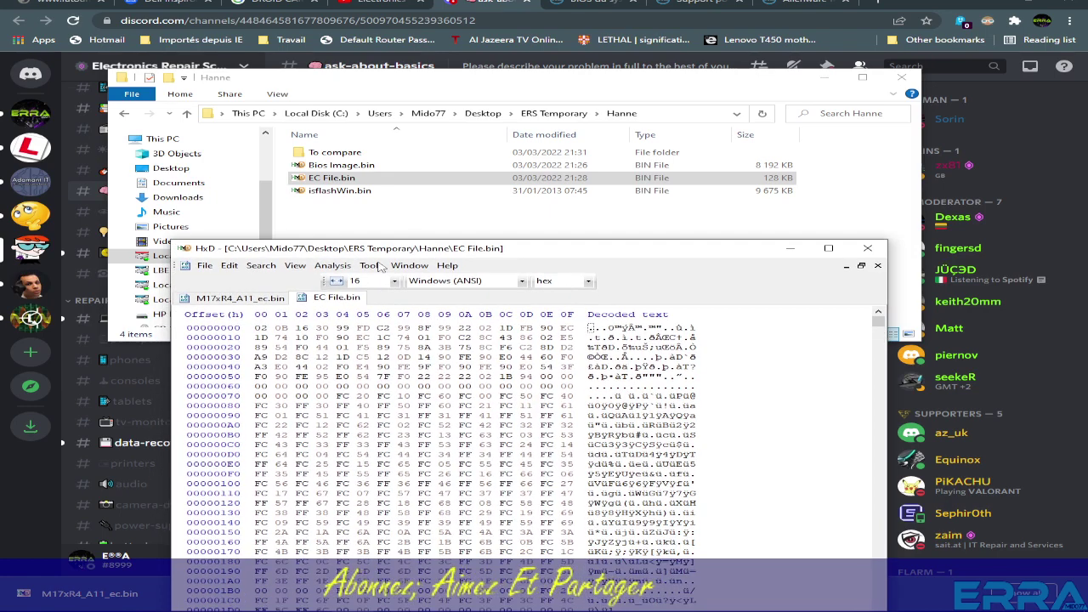
Compare EC File.bin with M17xR4_A11_ec.bin, confirm they are identical, and close HxD
{"action": "left_click", "coordinate": [331, 265]}
{"action": "mouse_move", "coordinate": [383, 307]}
{"action": "left_click", "coordinate": [483, 308]}
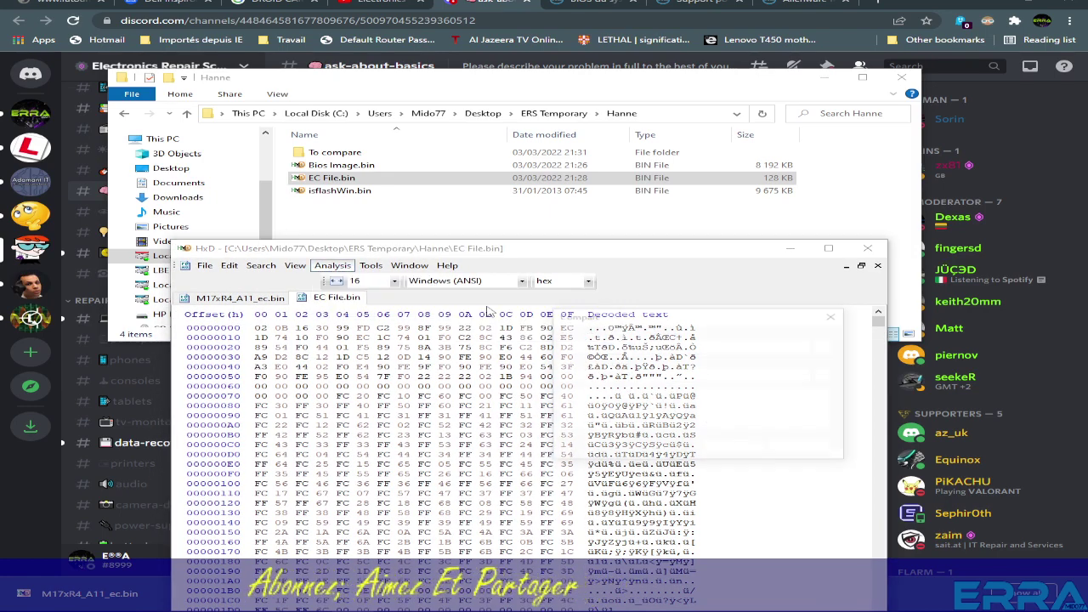
{"action": "left_click", "coordinate": [733, 449]}
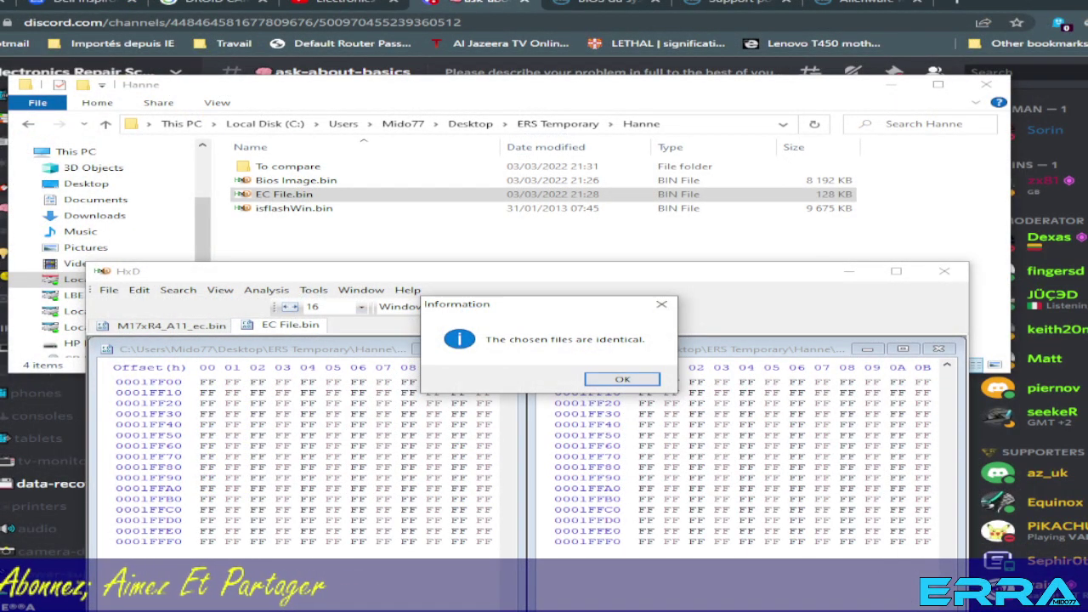
{"action": "left_click", "coordinate": [622, 380]}
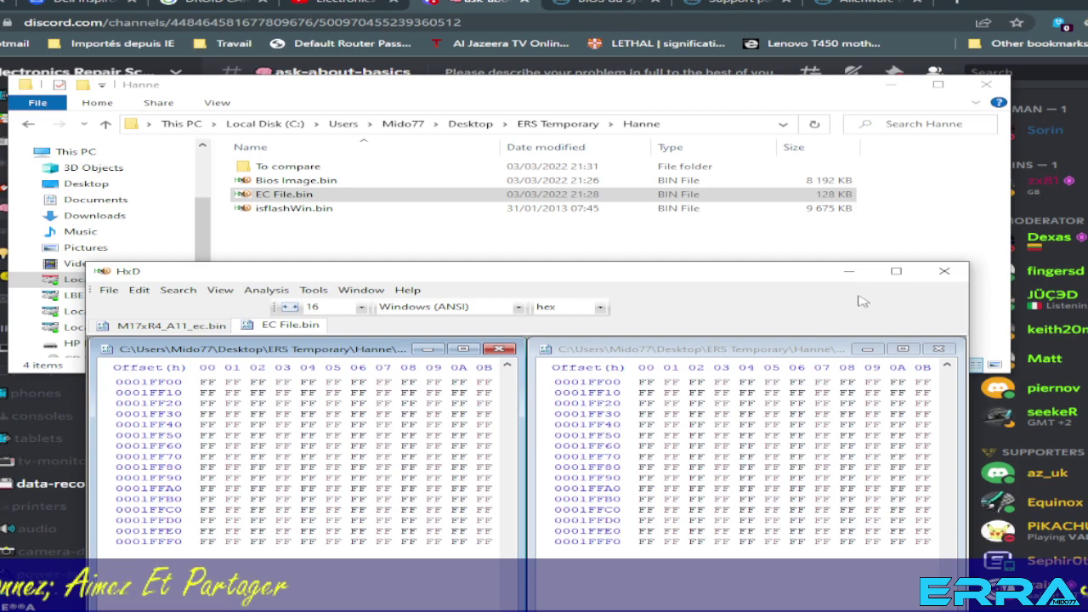
{"action": "left_click", "coordinate": [944, 271]}
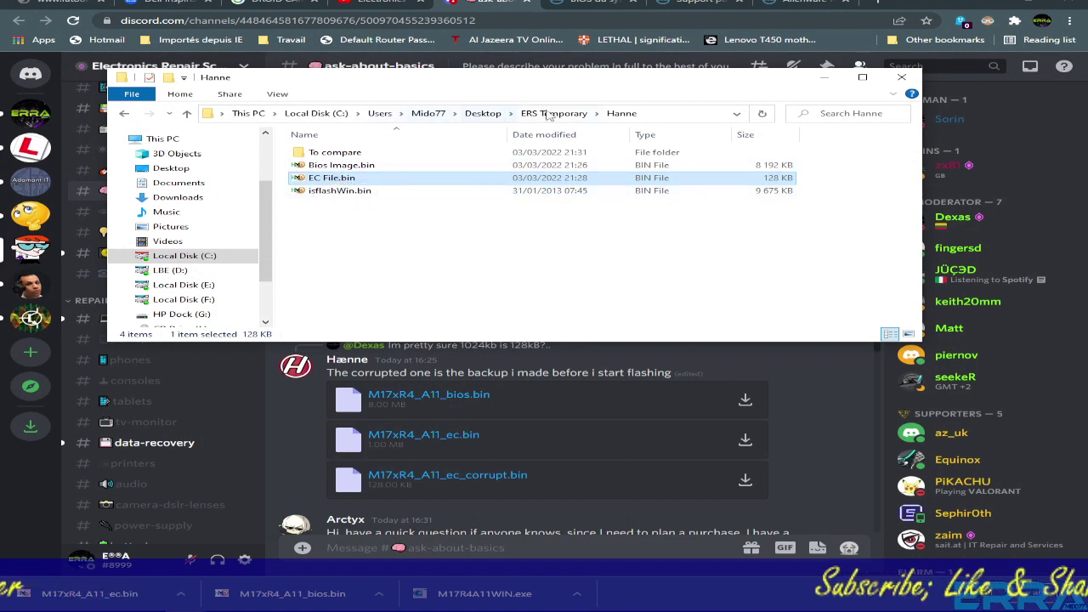
Open Bios Image.bin and M17xR4_A11_bios.bin together in HxD
{"action": "left_click", "coordinate": [623, 115]}
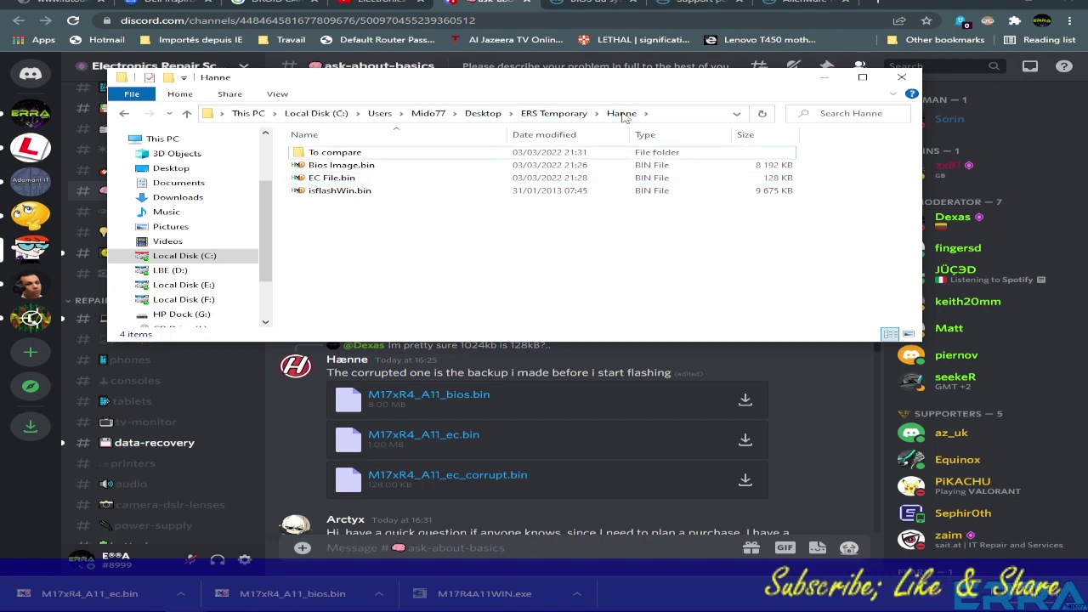
{"action": "double_click", "coordinate": [338, 167]}
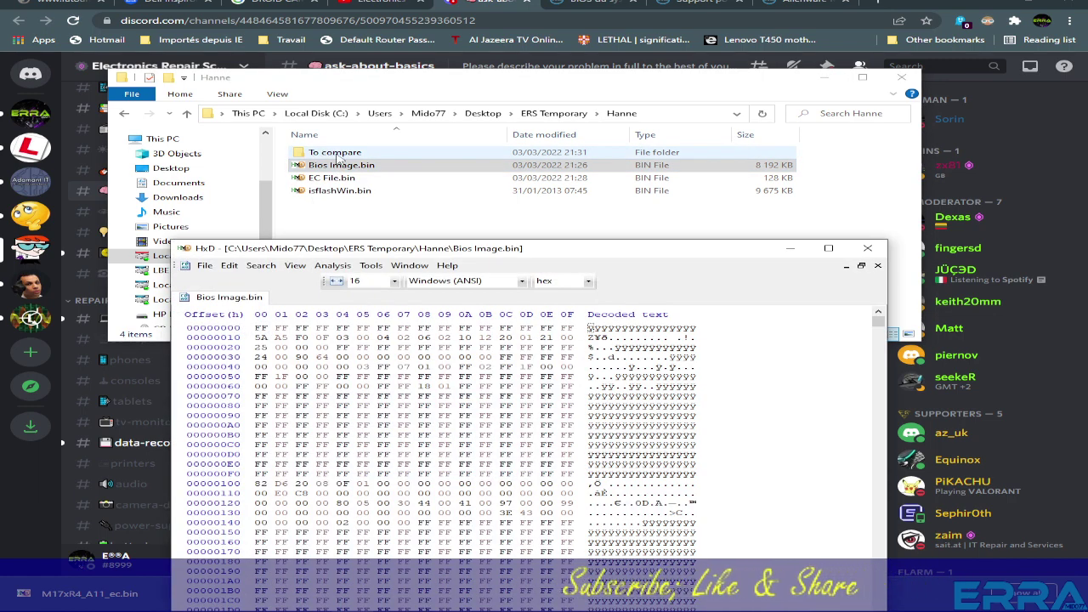
{"action": "double_click", "coordinate": [337, 155]}
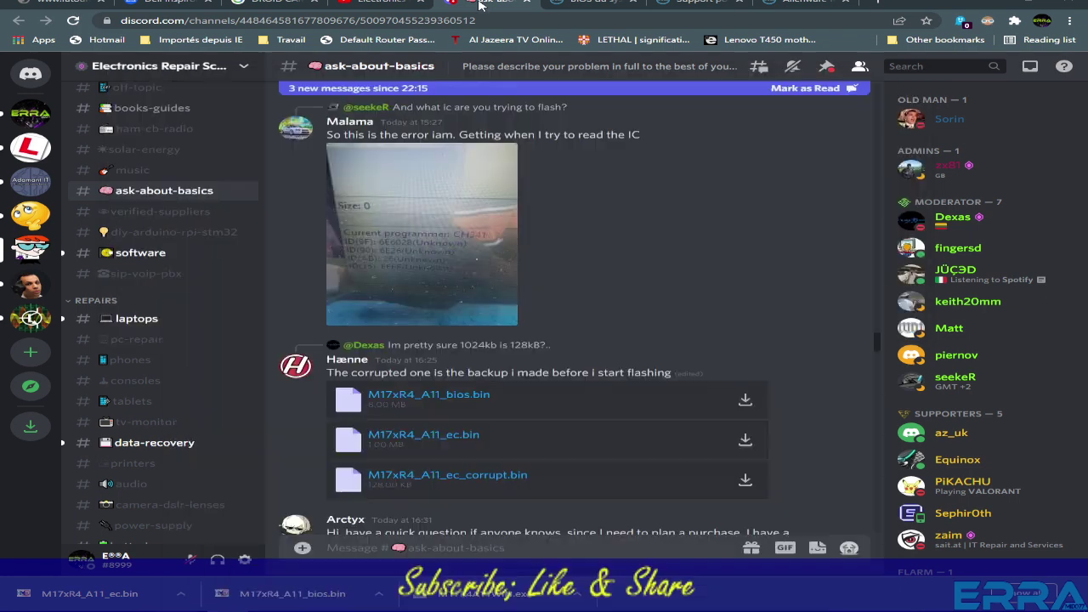
{"action": "left_click", "coordinate": [480, 7]}
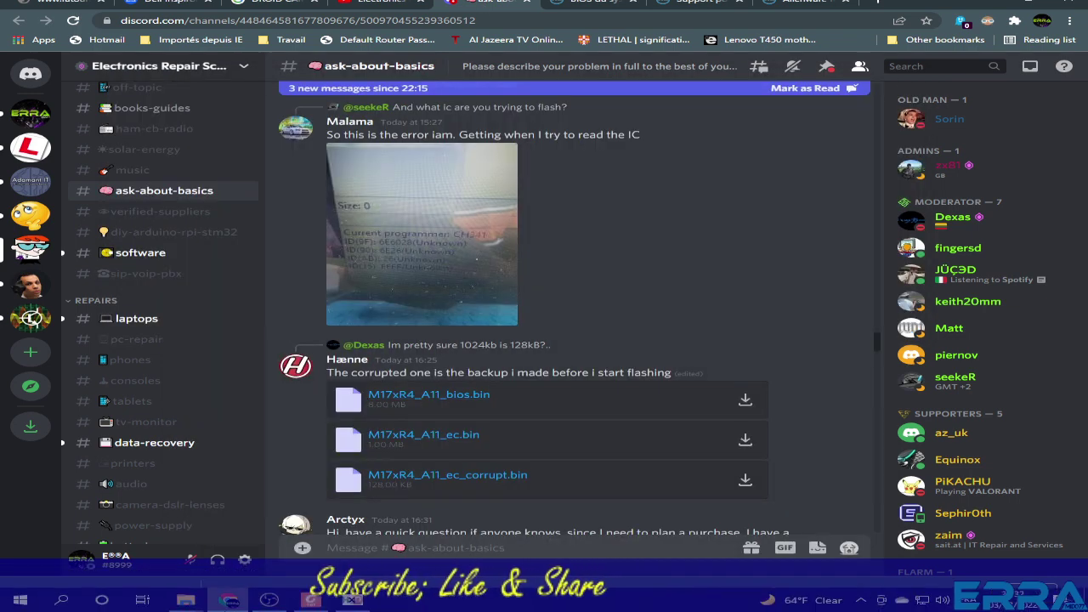
{"action": "mouse_move", "coordinate": [347, 602]}
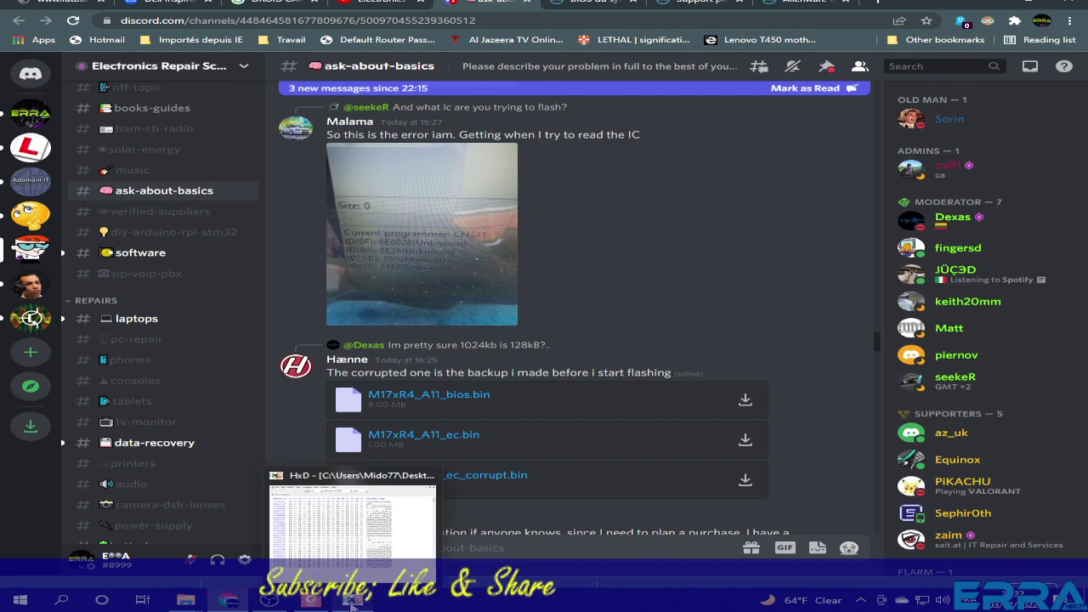
{"action": "left_click", "coordinate": [350, 602]}
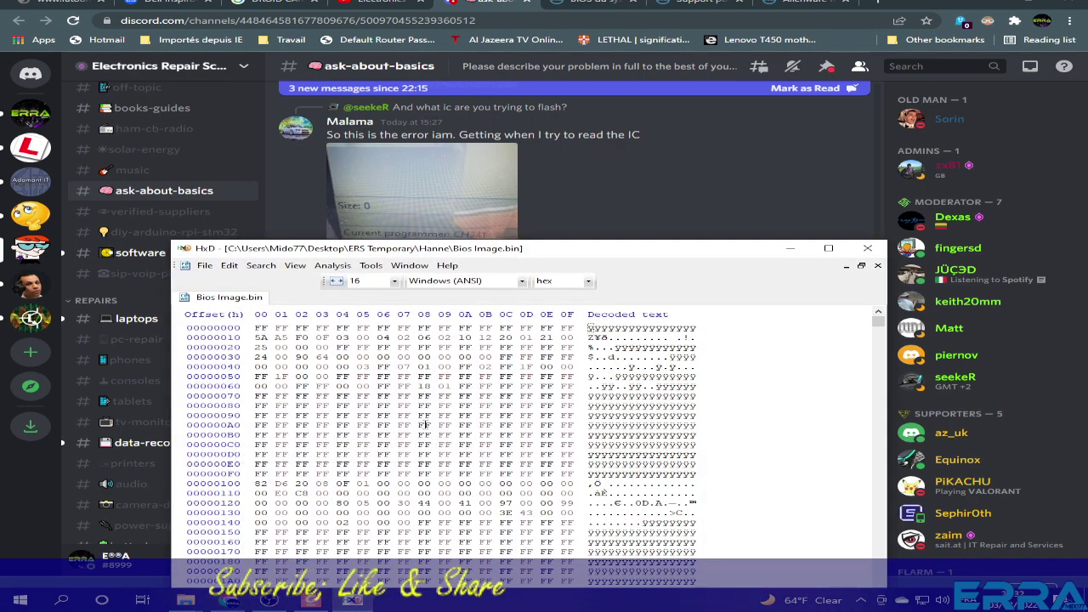
{"action": "mouse_move", "coordinate": [187, 600]}
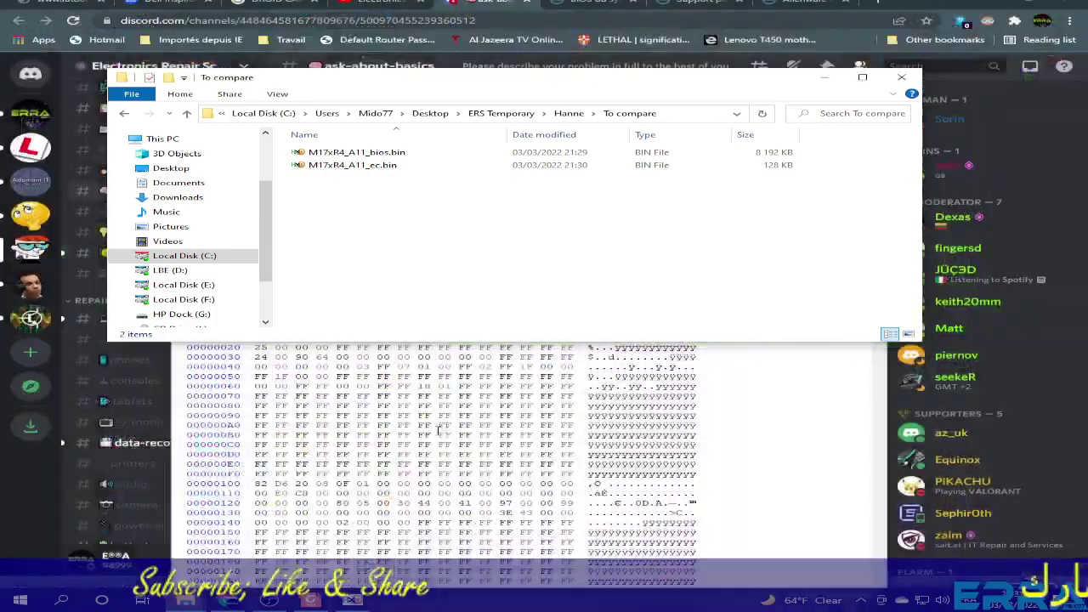
{"action": "left_click", "coordinate": [266, 552]}
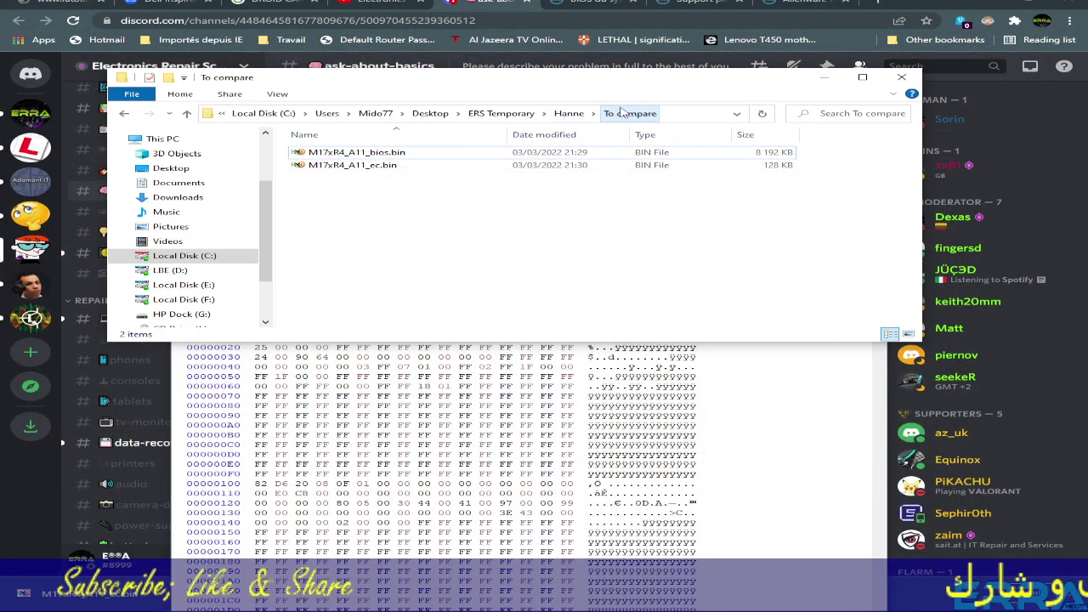
{"action": "double_click", "coordinate": [360, 153]}
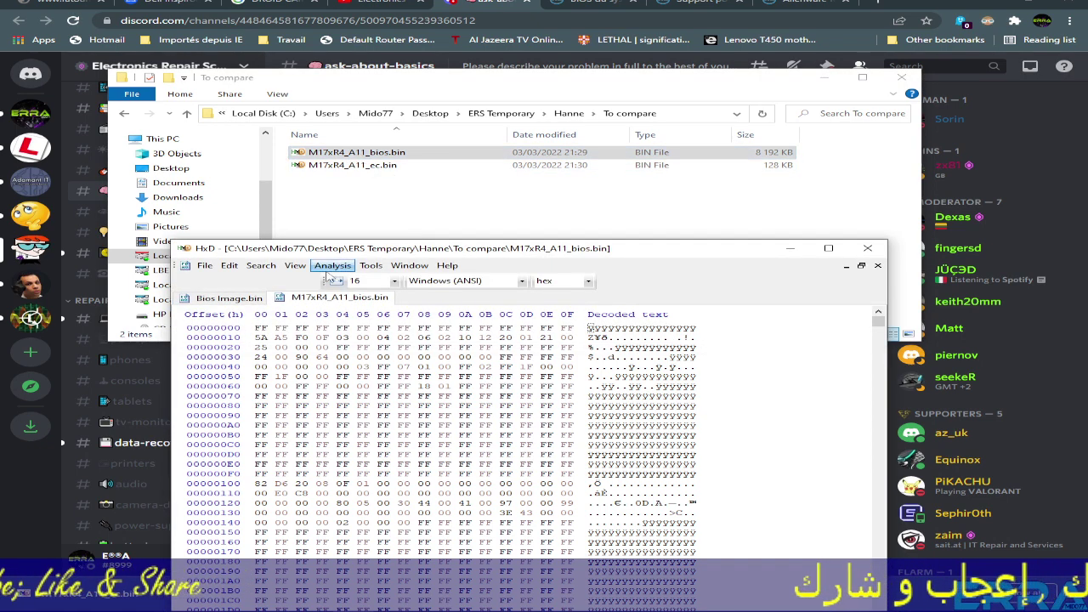
Compare the two BIOS files, dismiss the identical result, and close HxD
{"action": "mouse_move", "coordinate": [392, 306]}
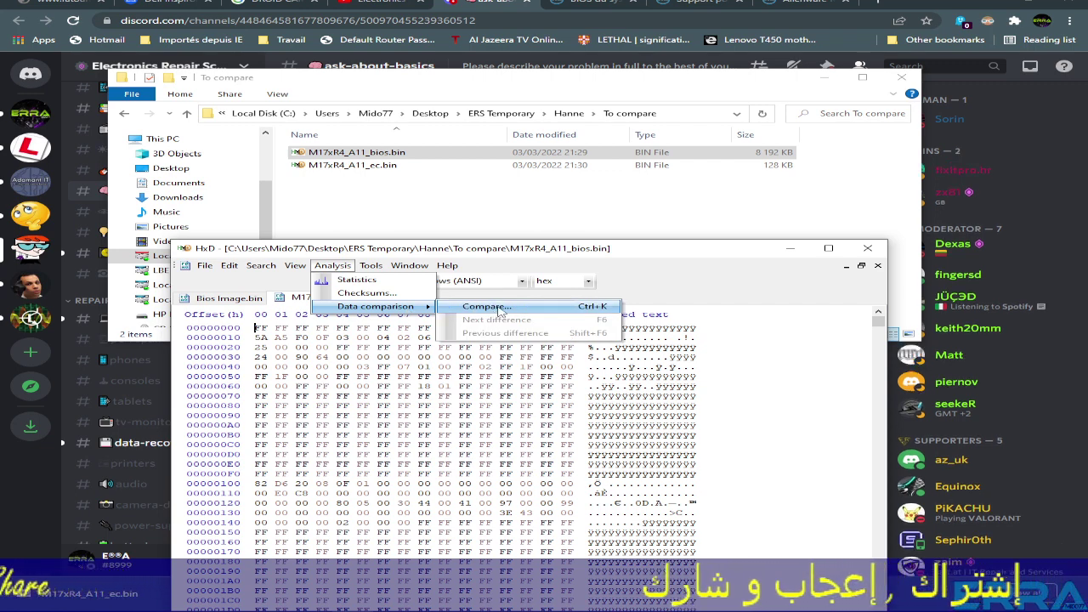
{"action": "left_click", "coordinate": [499, 308]}
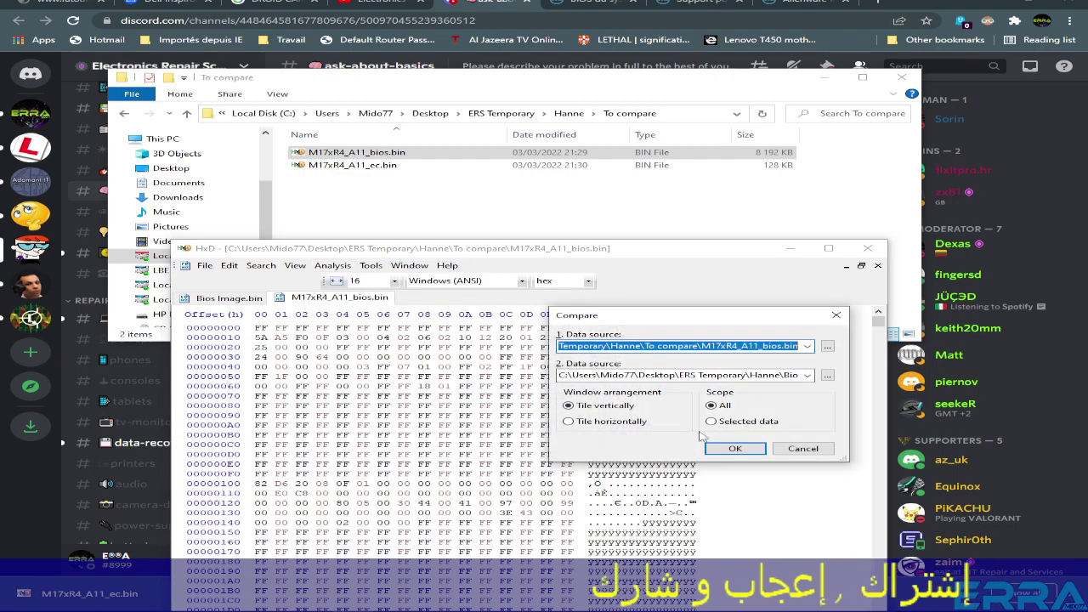
{"action": "left_click", "coordinate": [737, 448]}
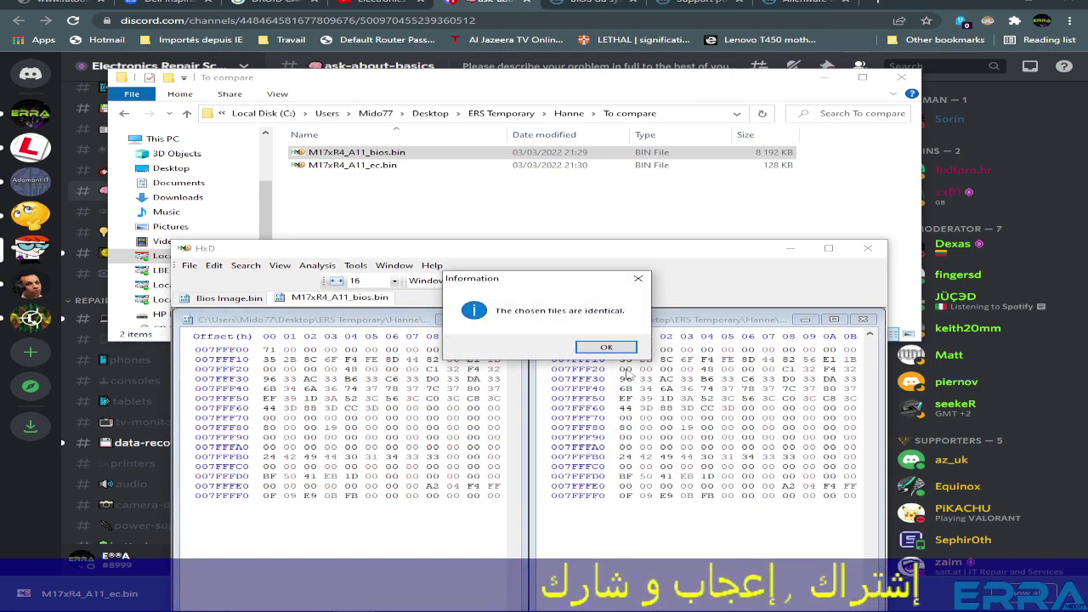
{"action": "left_click", "coordinate": [606, 347]}
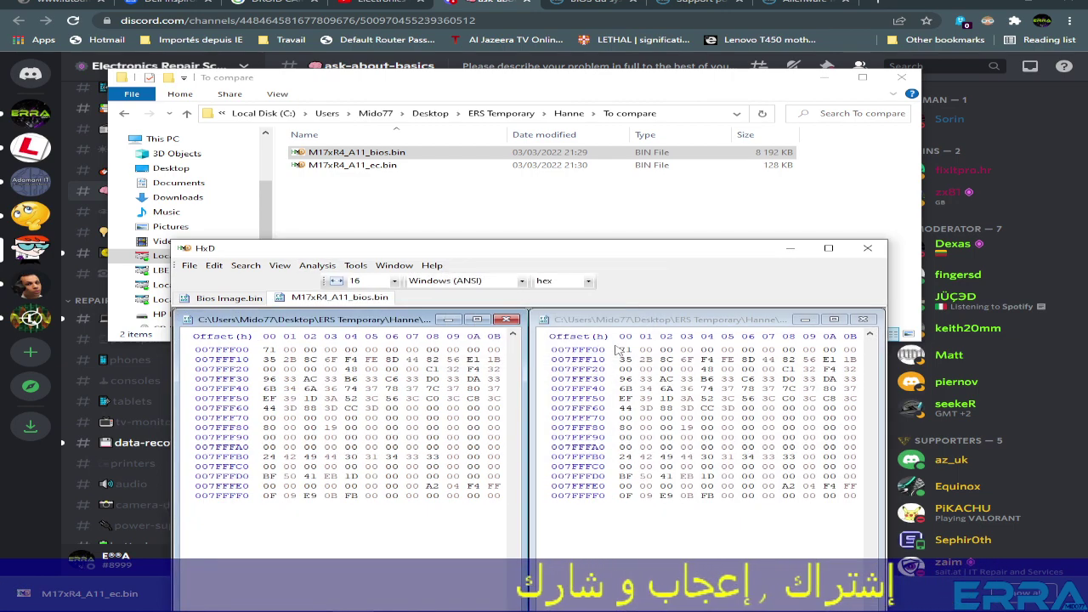
{"action": "left_click", "coordinate": [869, 250]}
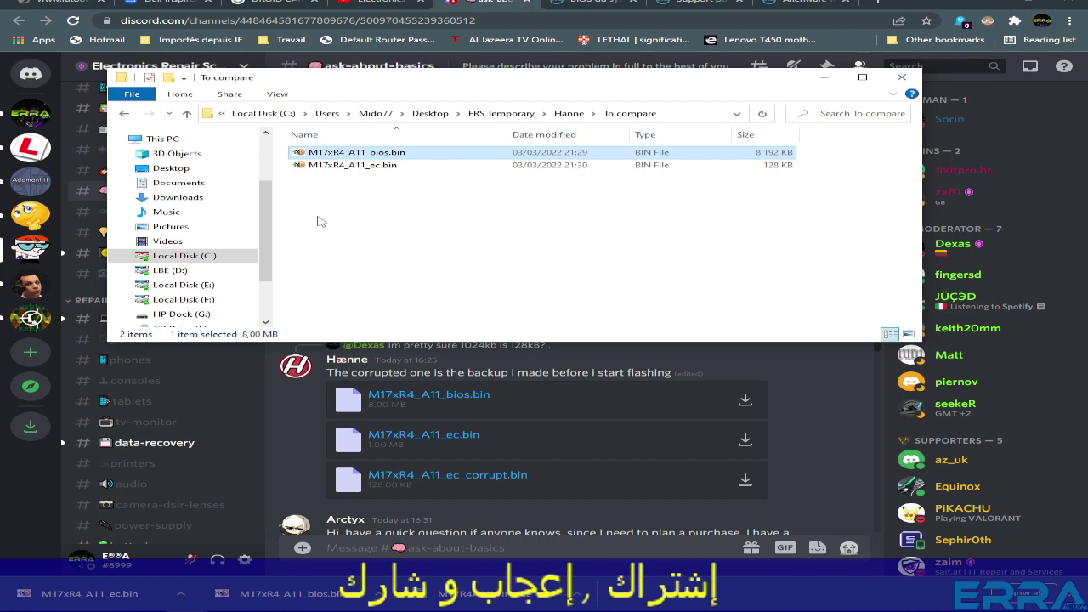
Drop isflashWin.bin from the Hanne folder onto the UEFITool shortcut to open it
{"action": "left_click", "coordinate": [189, 114]}
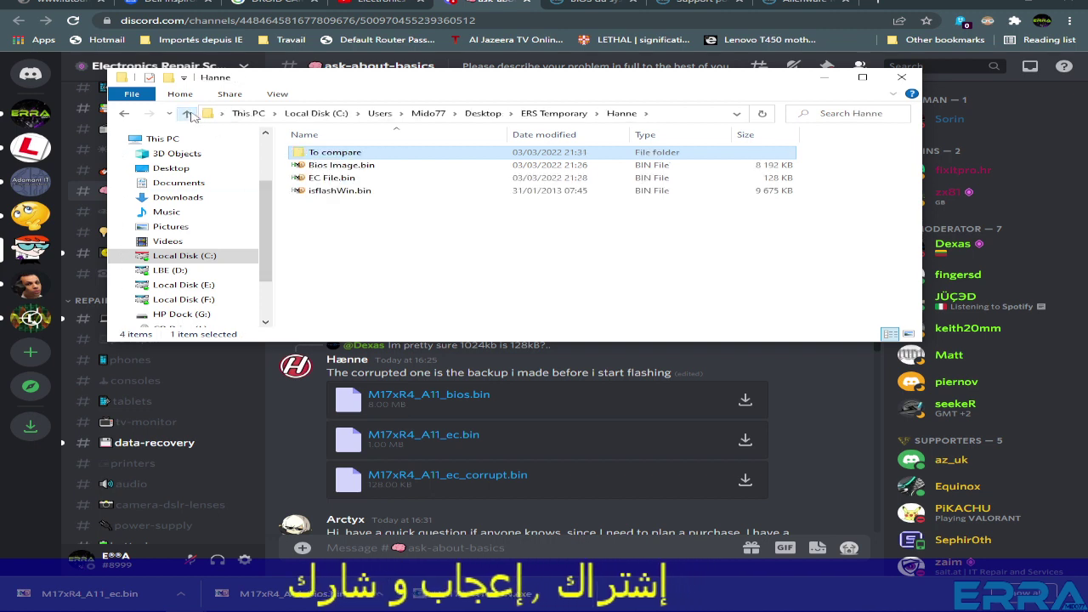
{"action": "left_click", "coordinate": [337, 193]}
{"action": "left_click", "coordinate": [983, 4]}
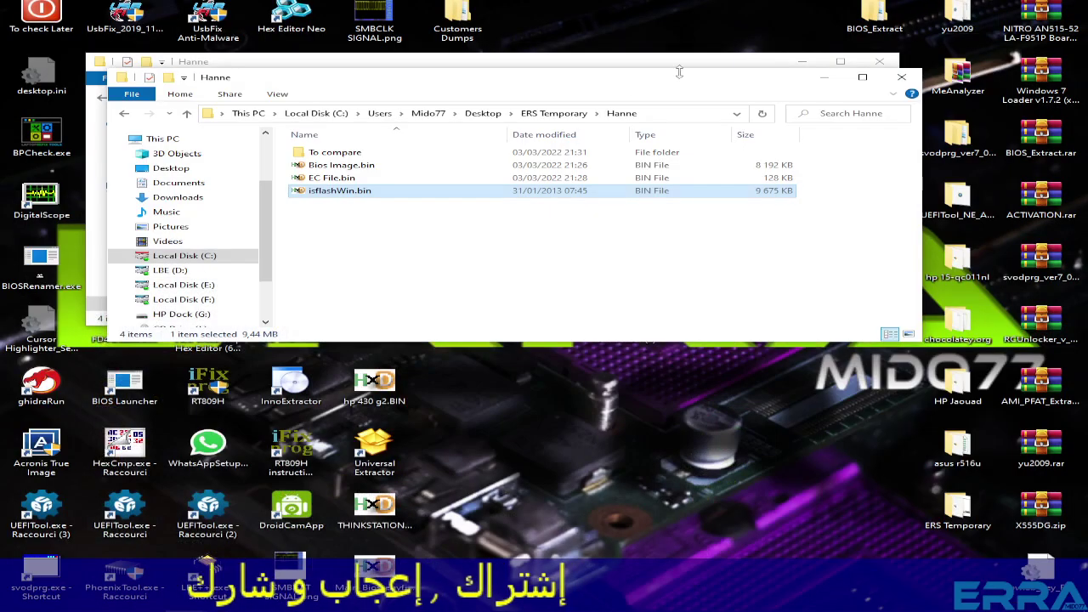
{"action": "left_click", "coordinate": [620, 65]}
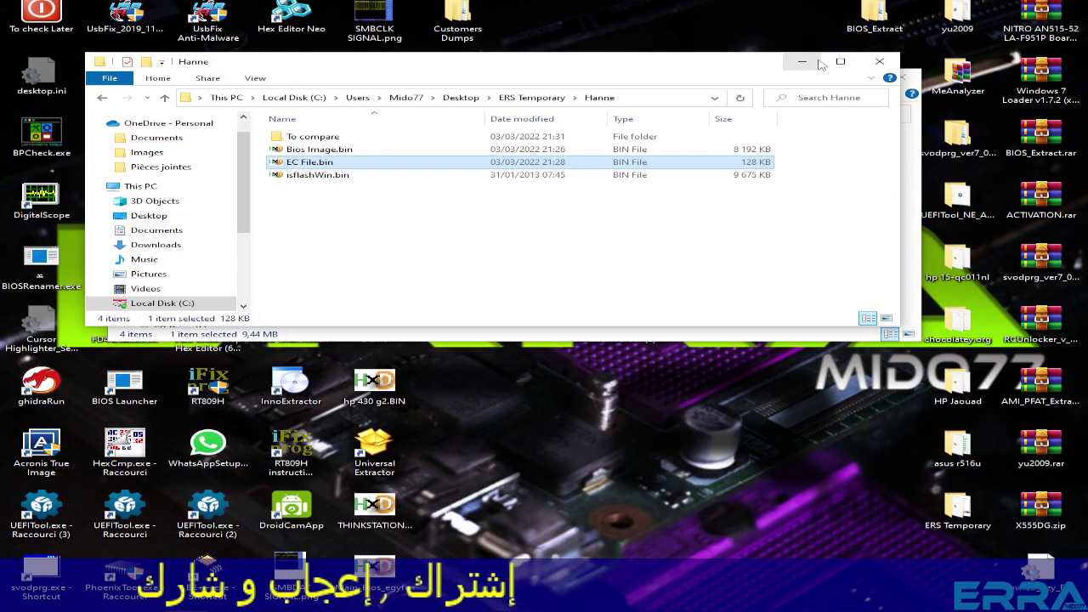
{"action": "left_click", "coordinate": [878, 62]}
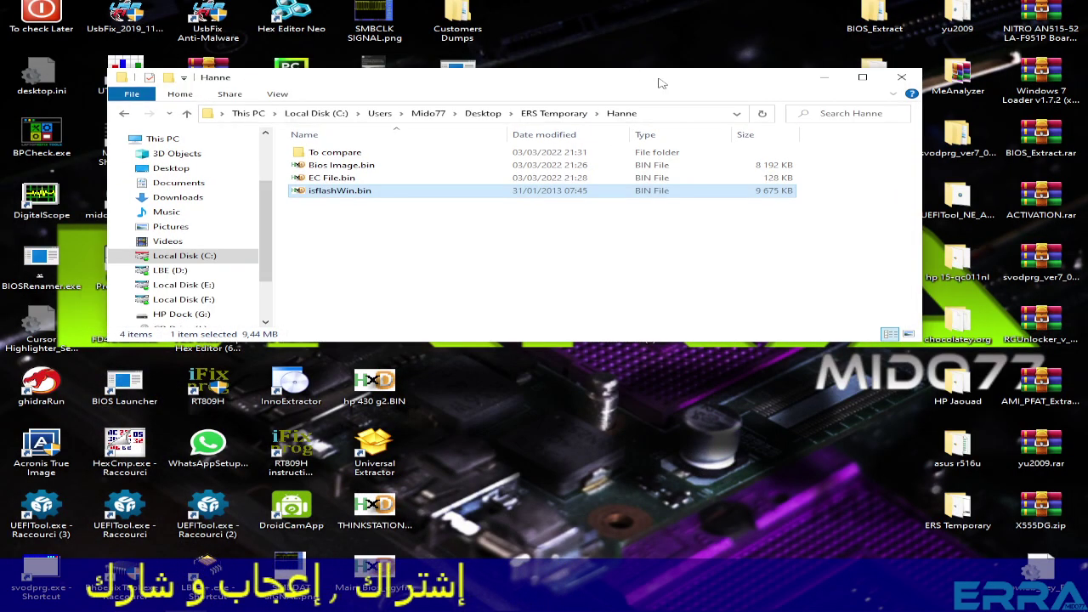
{"action": "left_click_drag", "start_coordinate": [625, 65], "coordinate": [774, 66]}
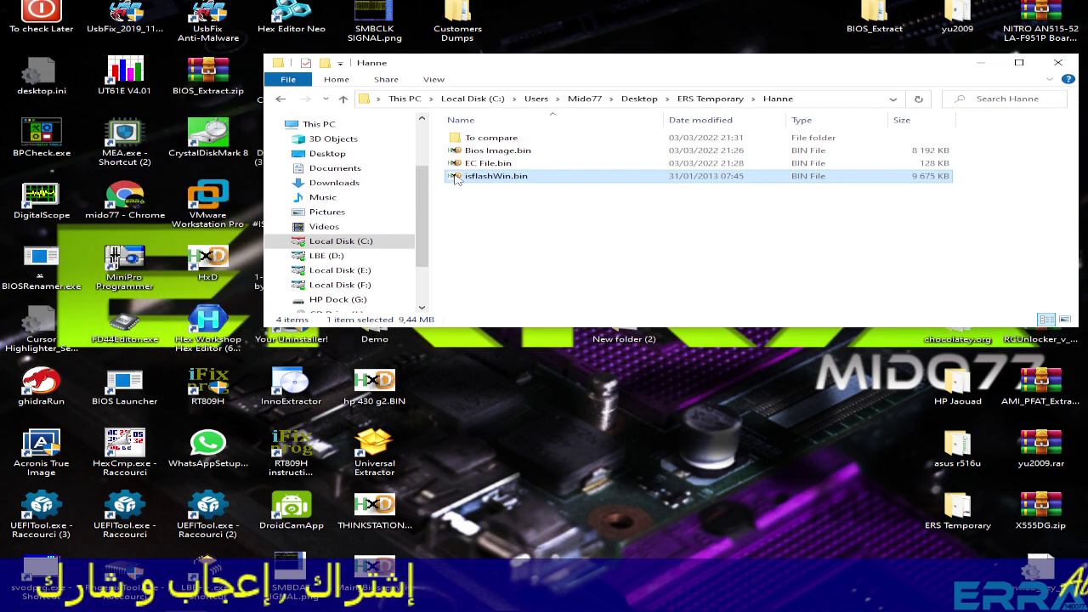
{"action": "left_click_drag", "start_coordinate": [456, 179], "coordinate": [49, 517]}
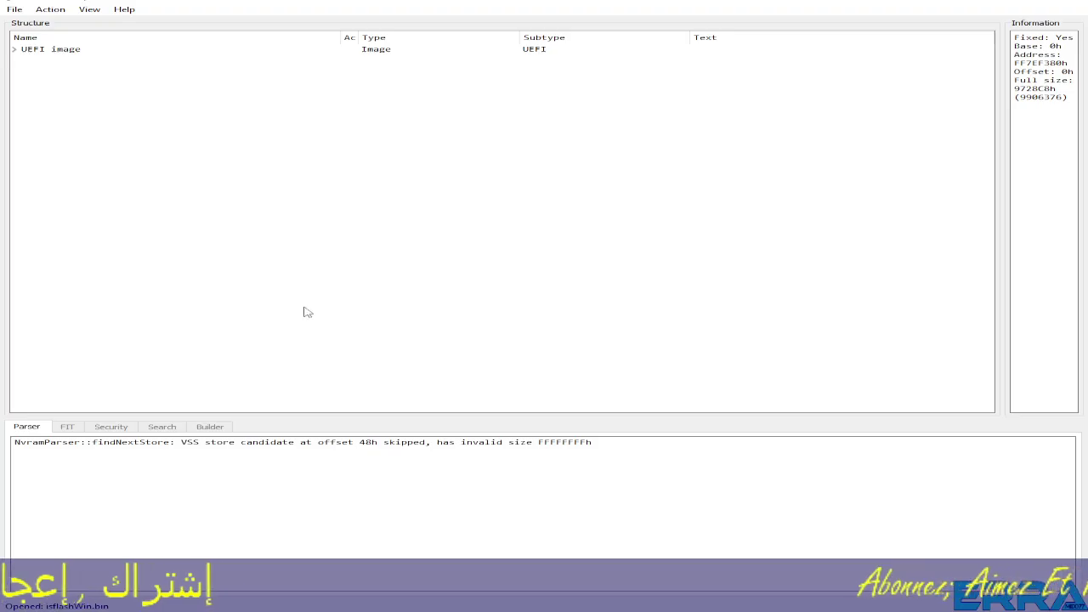
Expand the UEFI image and widen the Information panel
{"action": "left_click", "coordinate": [15, 51]}
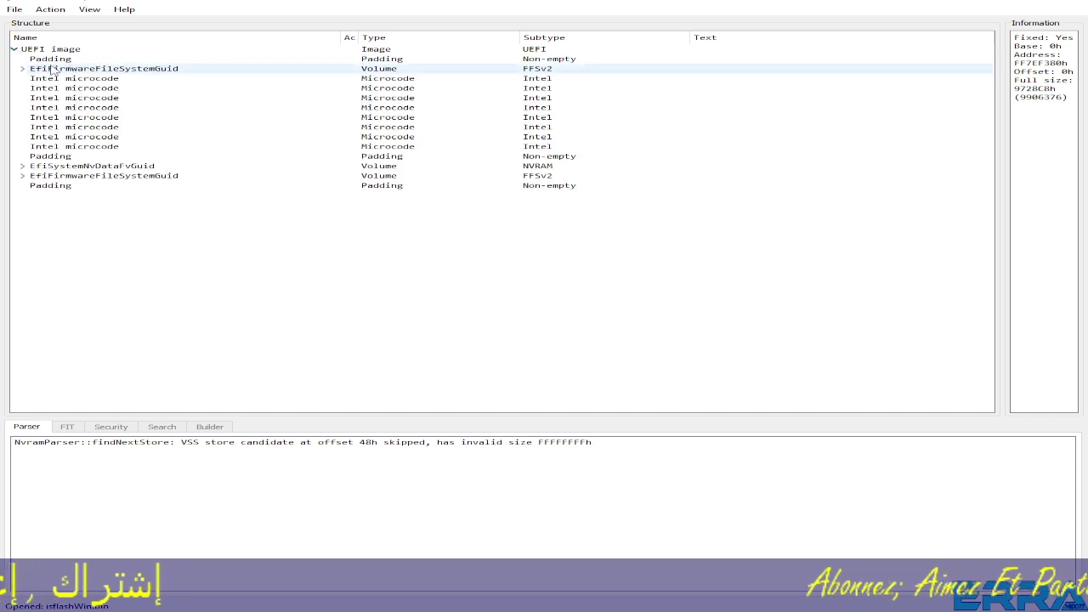
{"action": "left_click", "coordinate": [255, 60]}
{"action": "left_click_drag", "start_coordinate": [1003, 122], "coordinate": [773, 146]}
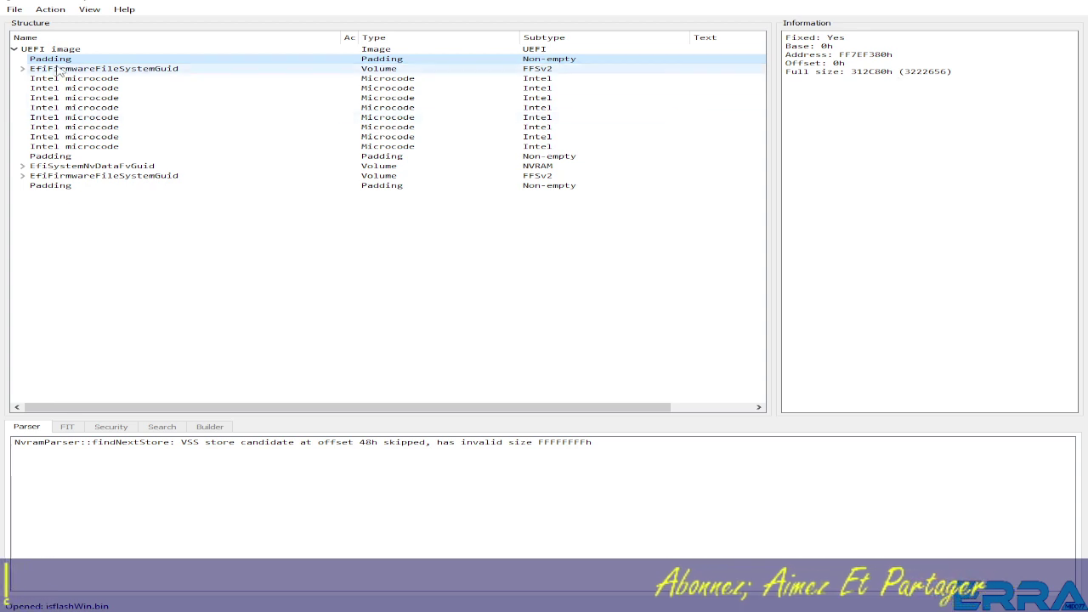
{"action": "left_click", "coordinate": [56, 157]}
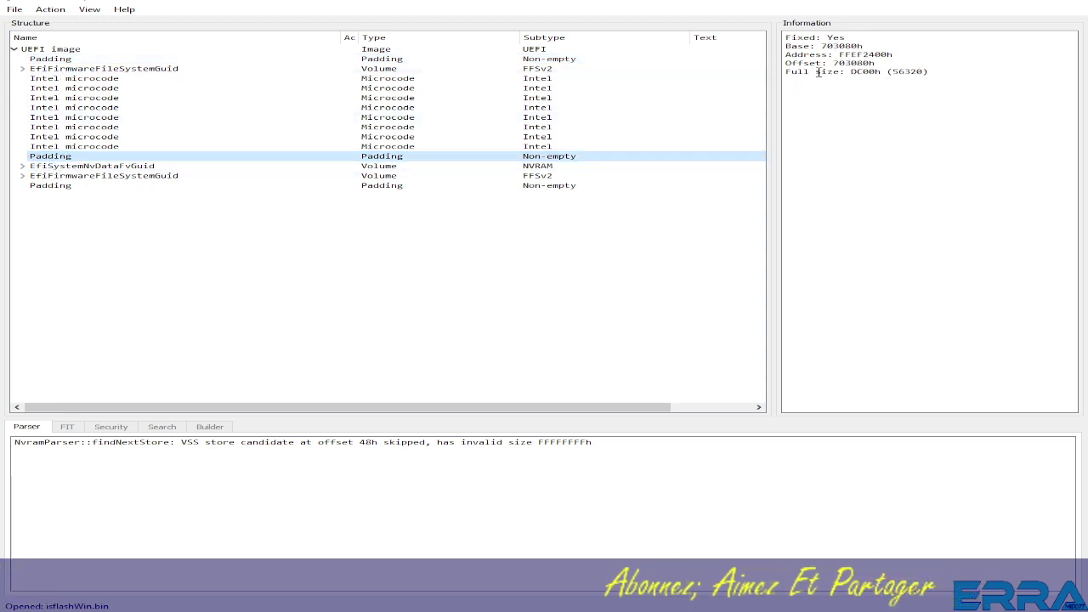
Inspect the first and second Padding regions in hex view
{"action": "left_click", "coordinate": [77, 61]}
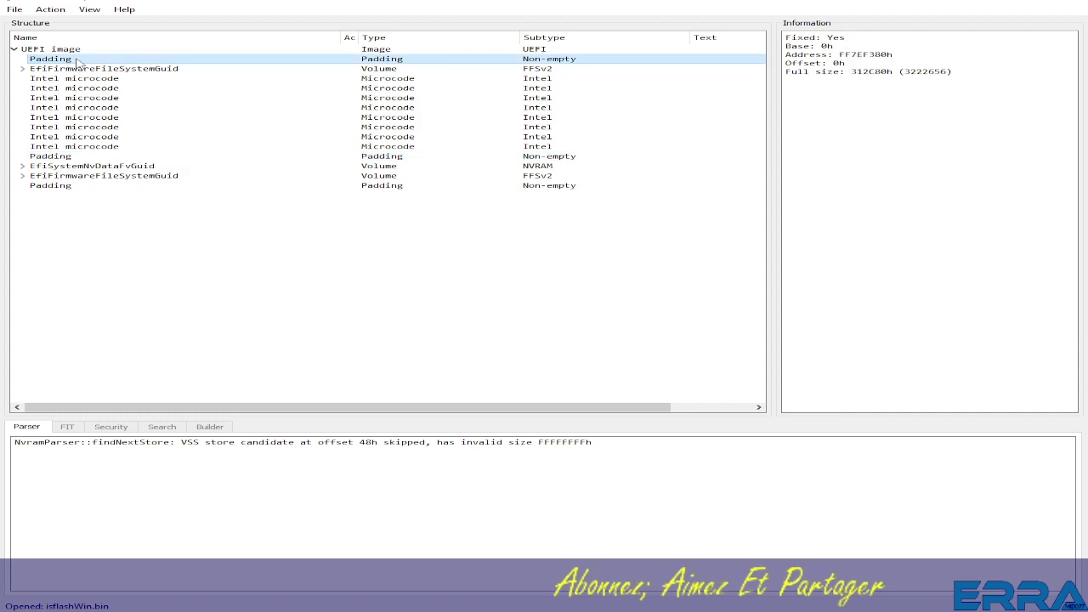
{"action": "right_click", "coordinate": [76, 62]}
{"action": "left_click", "coordinate": [127, 68]}
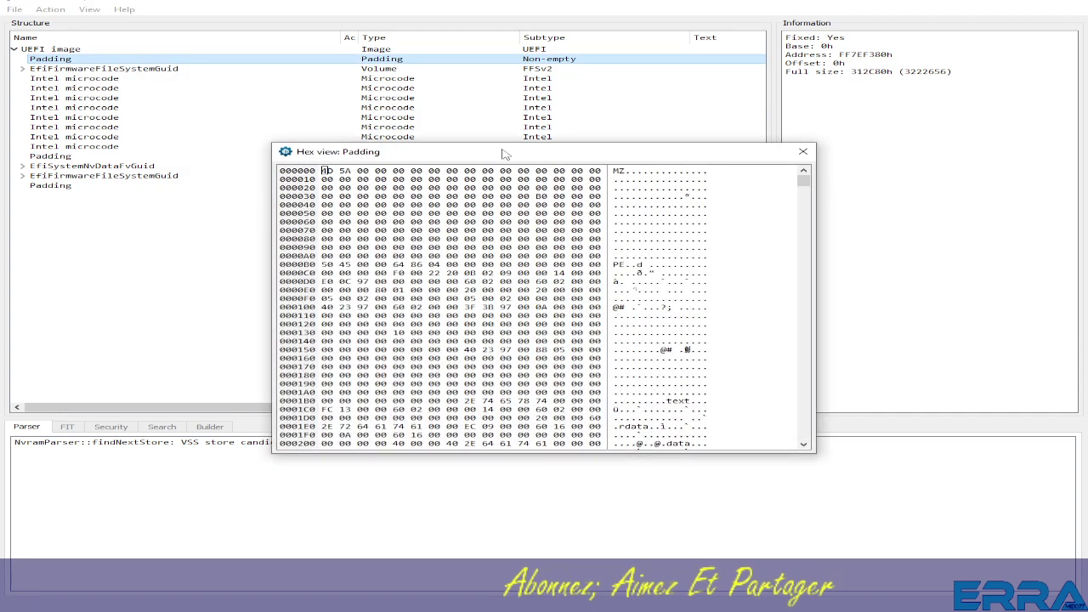
{"action": "left_click_drag", "start_coordinate": [804, 183], "coordinate": [803, 236]}
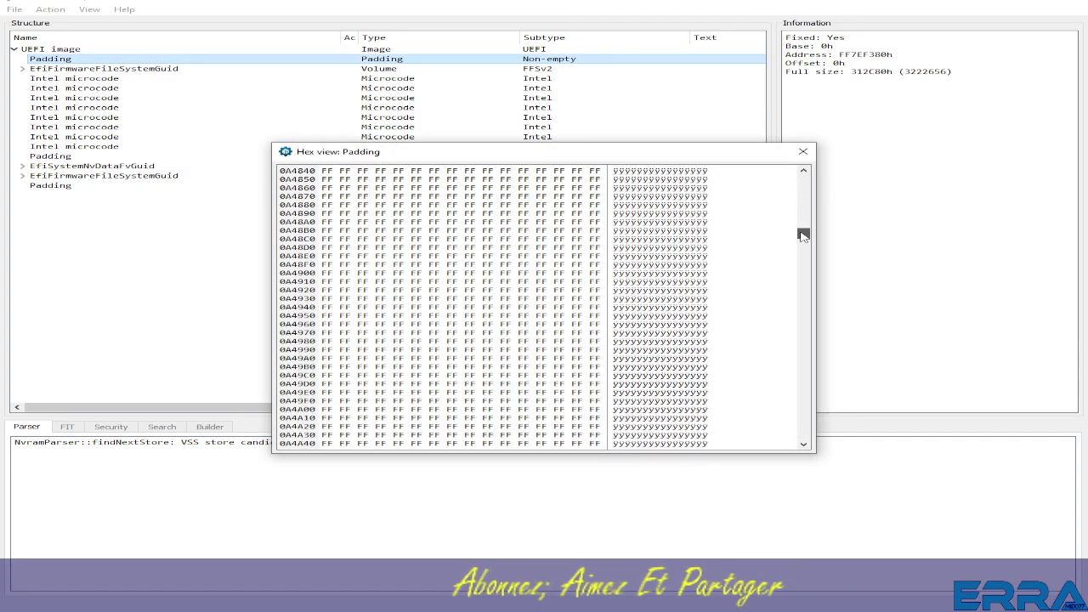
{"action": "left_click", "coordinate": [802, 152]}
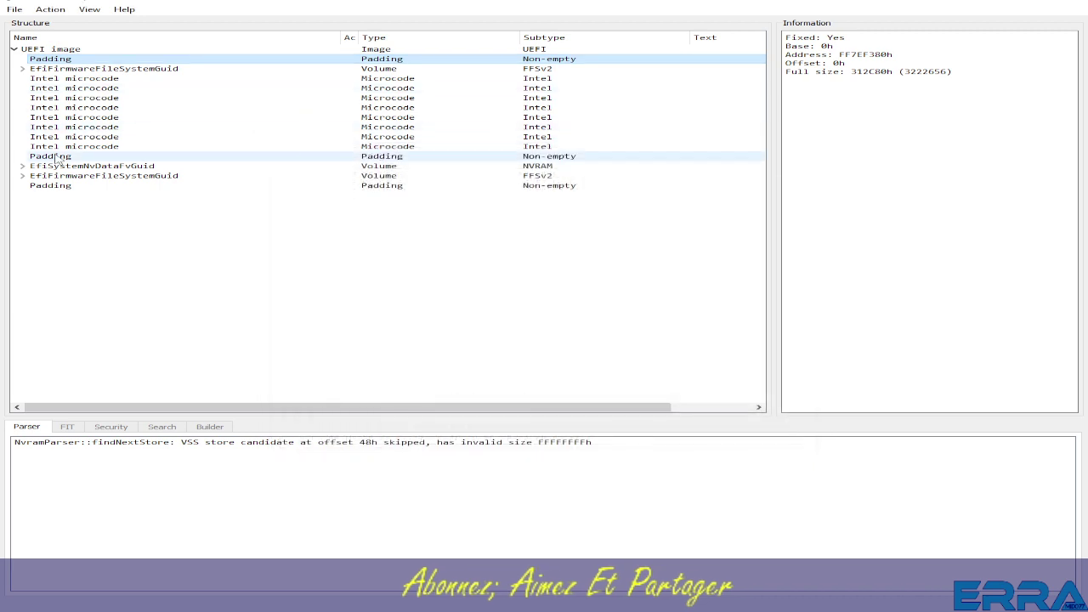
{"action": "left_click", "coordinate": [56, 156]}
{"action": "right_click", "coordinate": [56, 157]}
{"action": "left_click", "coordinate": [108, 162]}
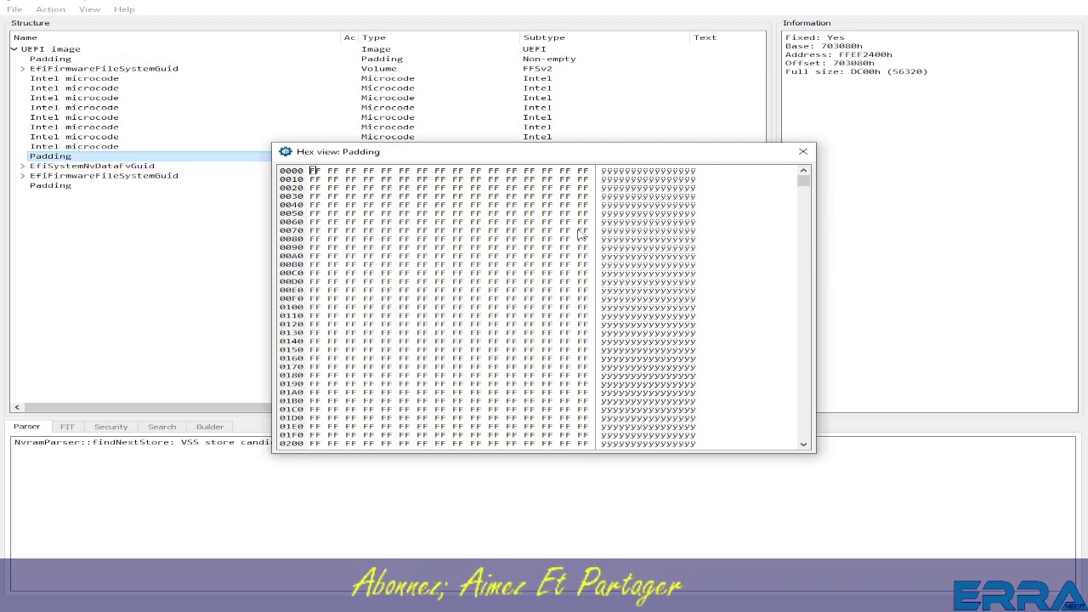
{"action": "left_click", "coordinate": [803, 151]}
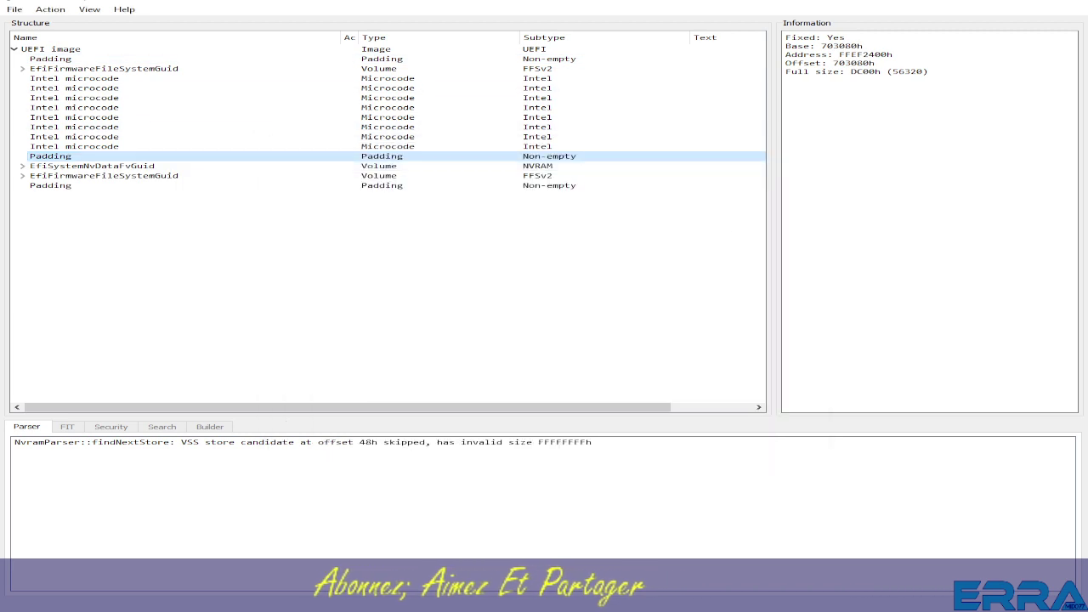
{"action": "right_click", "coordinate": [47, 187]}
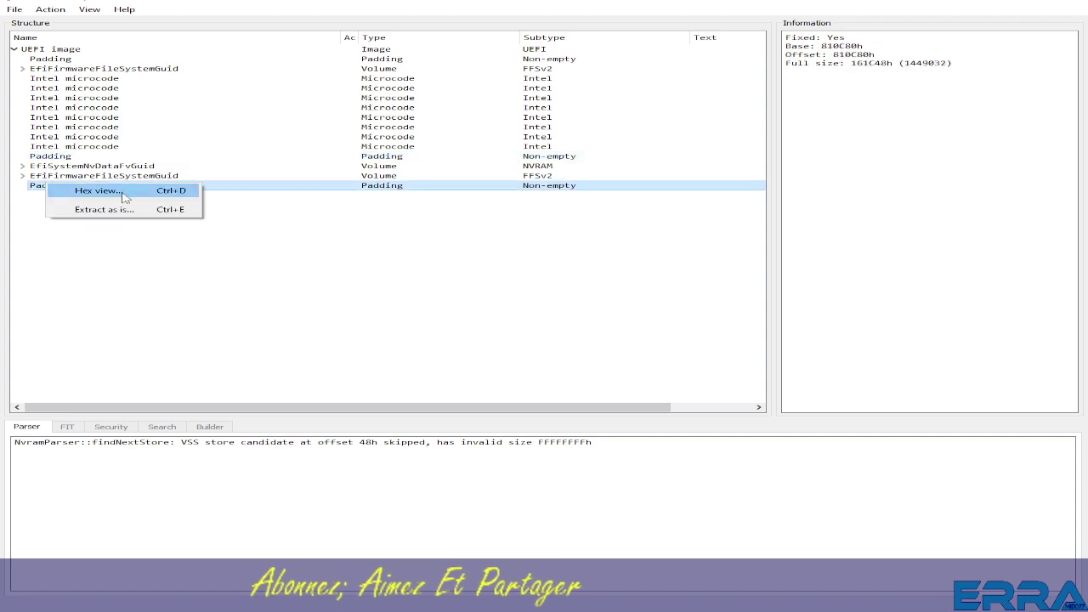
{"action": "left_click", "coordinate": [60, 194]}
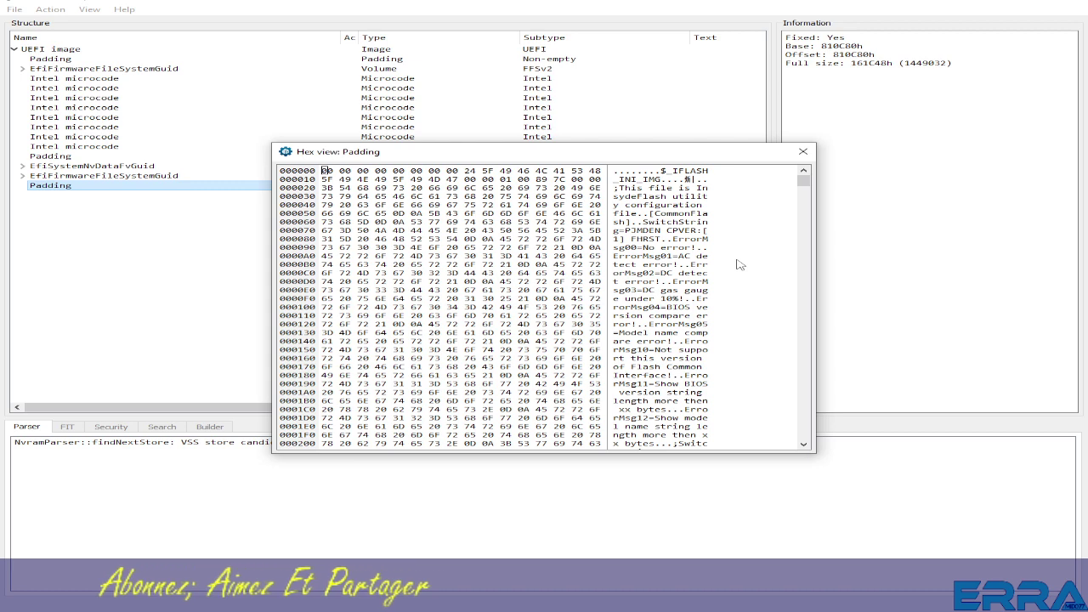
{"action": "left_click", "coordinate": [802, 152]}
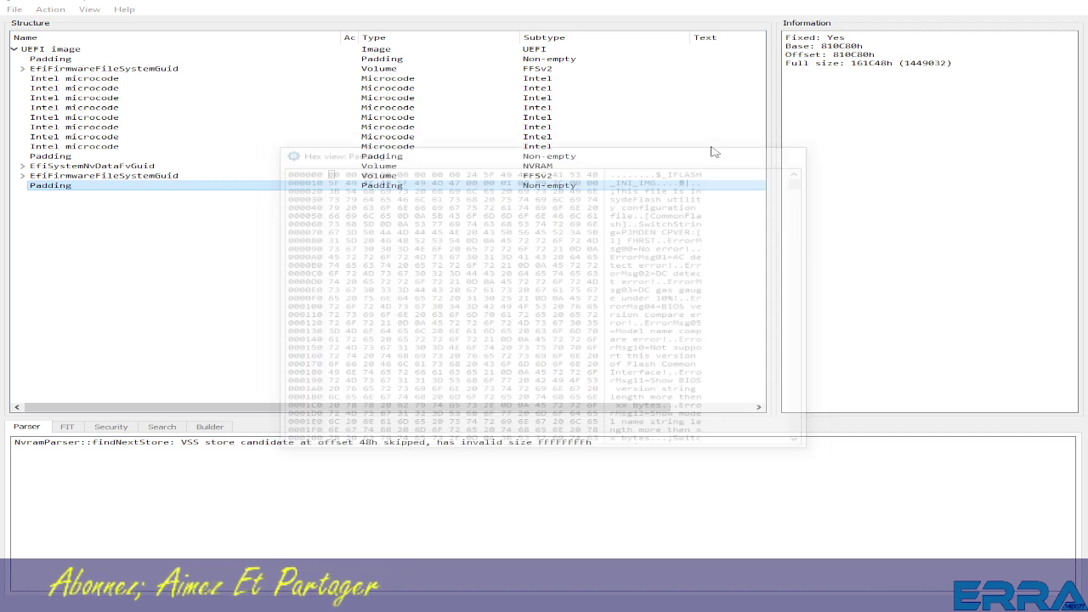
{"action": "right_click", "coordinate": [54, 185]}
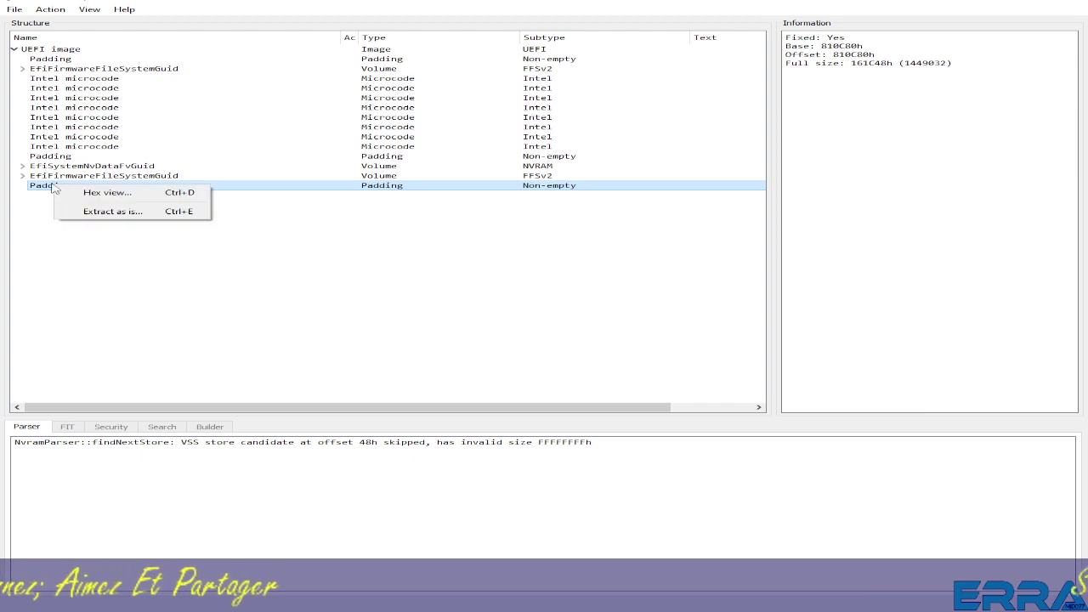
{"action": "left_click", "coordinate": [107, 193]}
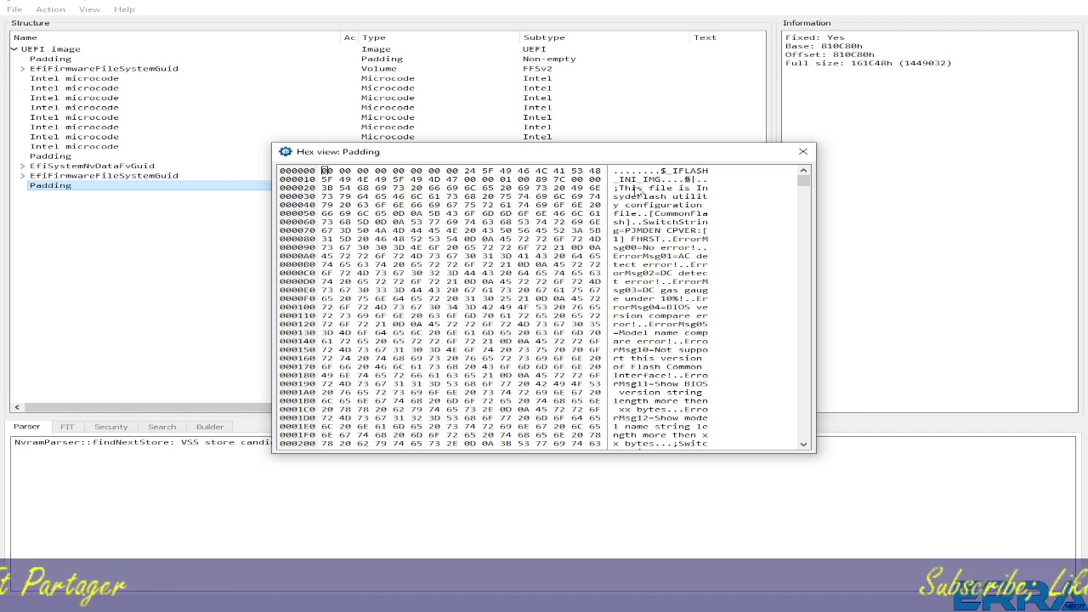
{"action": "left_click", "coordinate": [802, 151]}
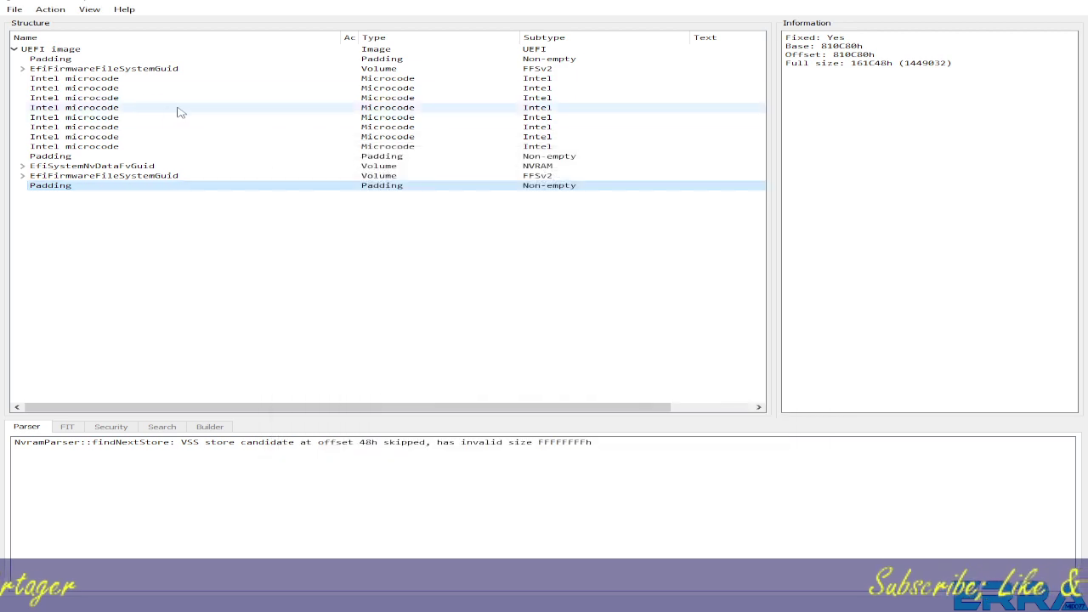
{"action": "right_click", "coordinate": [144, 70]}
{"action": "left_click", "coordinate": [182, 78]}
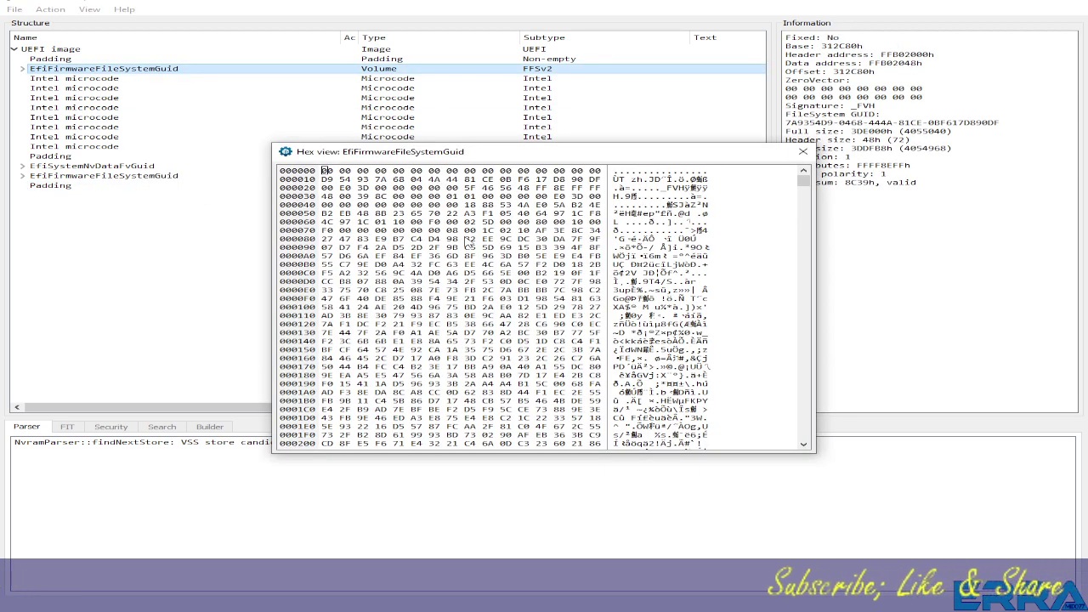
{"action": "left_click", "coordinate": [803, 151]}
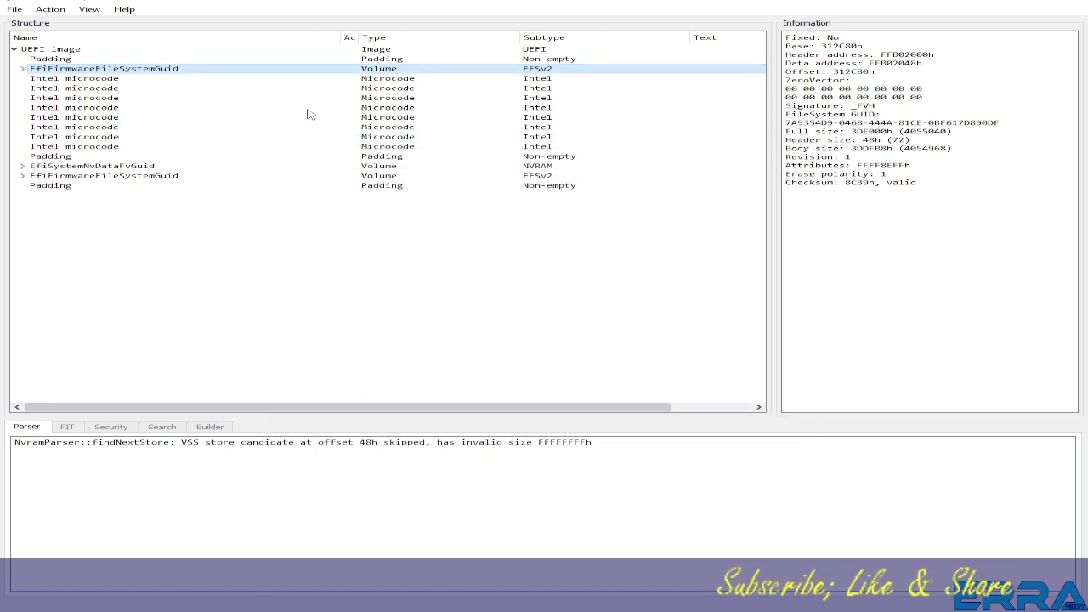
{"action": "left_click", "coordinate": [49, 60]}
{"action": "left_click", "coordinate": [53, 50]}
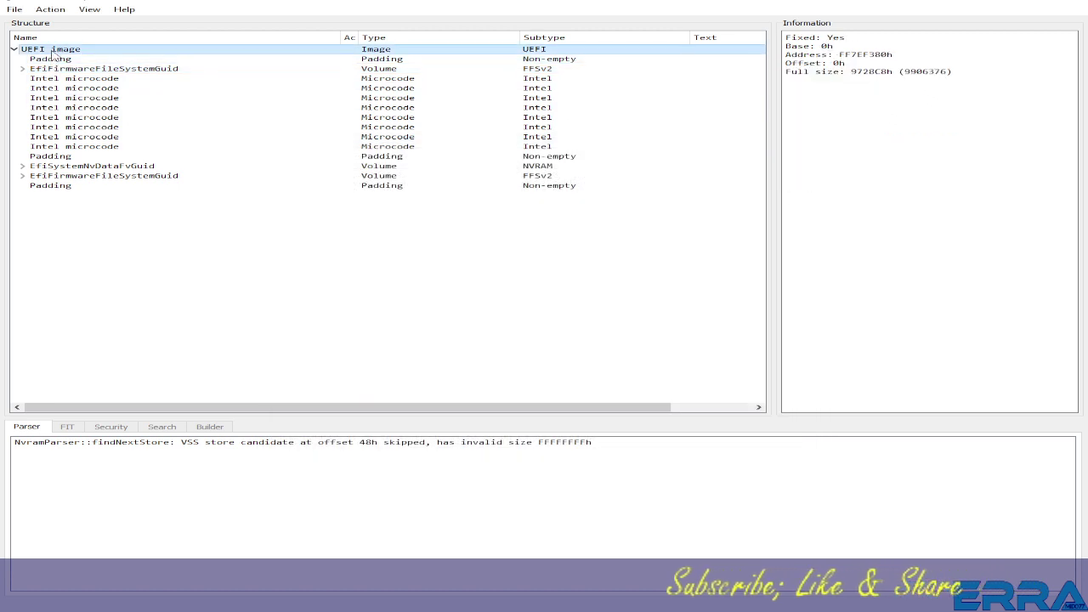
{"action": "right_click", "coordinate": [54, 50]}
{"action": "left_click", "coordinate": [96, 56]}
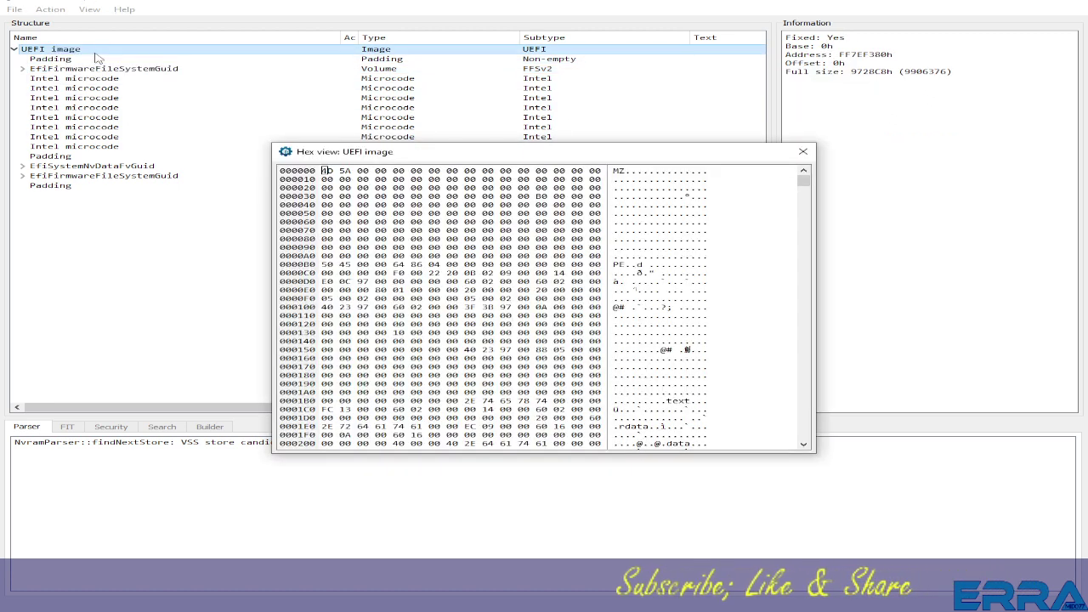
{"action": "left_click", "coordinate": [802, 151]}
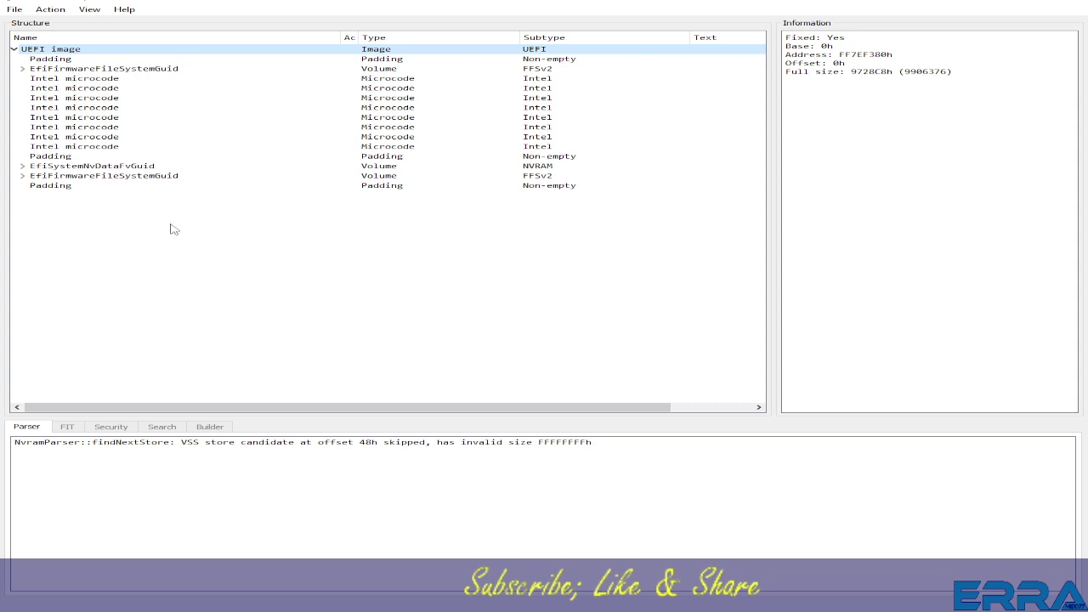
{"action": "right_click", "coordinate": [58, 49]}
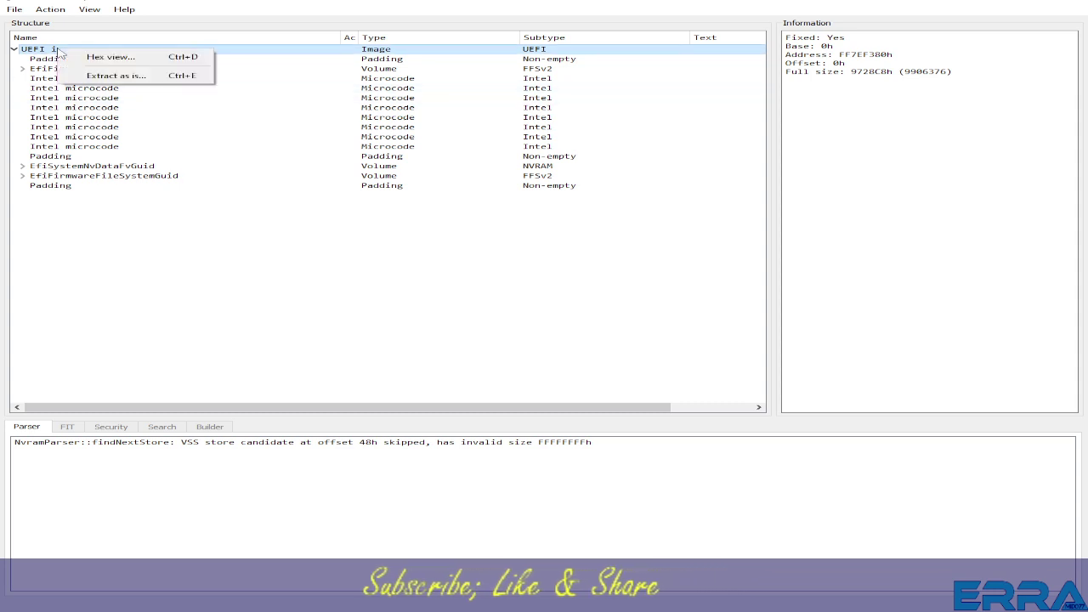
{"action": "left_click", "coordinate": [127, 250]}
{"action": "left_click", "coordinate": [22, 68]}
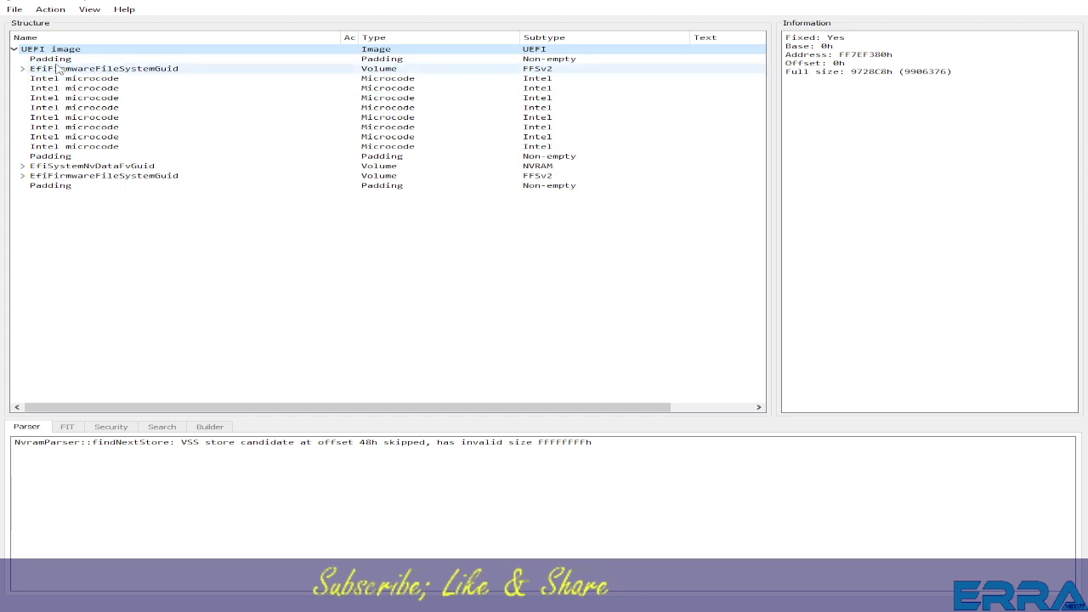
{"action": "left_click", "coordinate": [34, 58]}
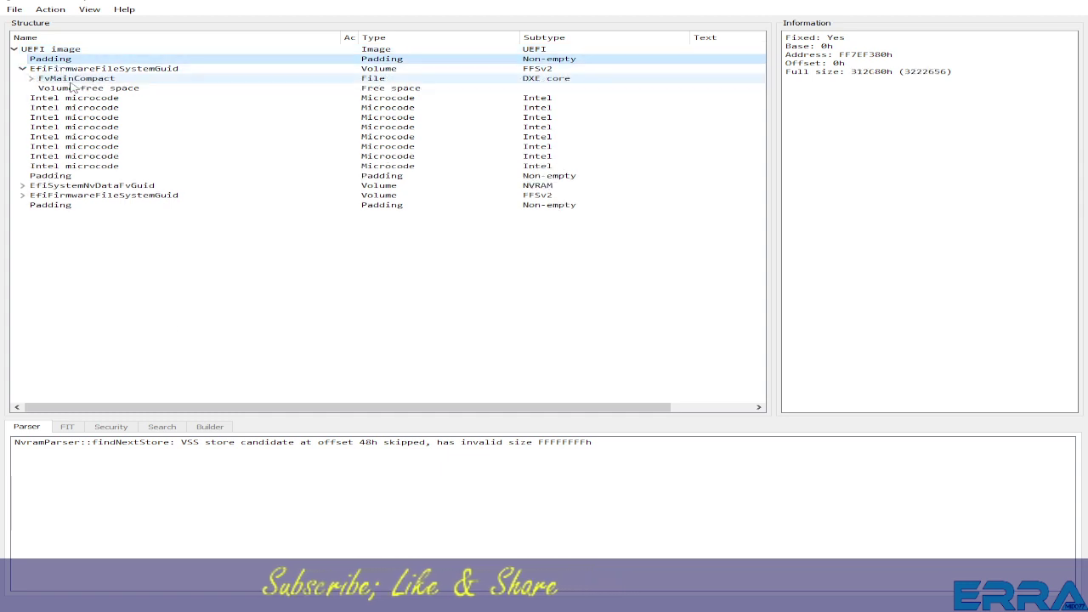
{"action": "left_click", "coordinate": [22, 68]}
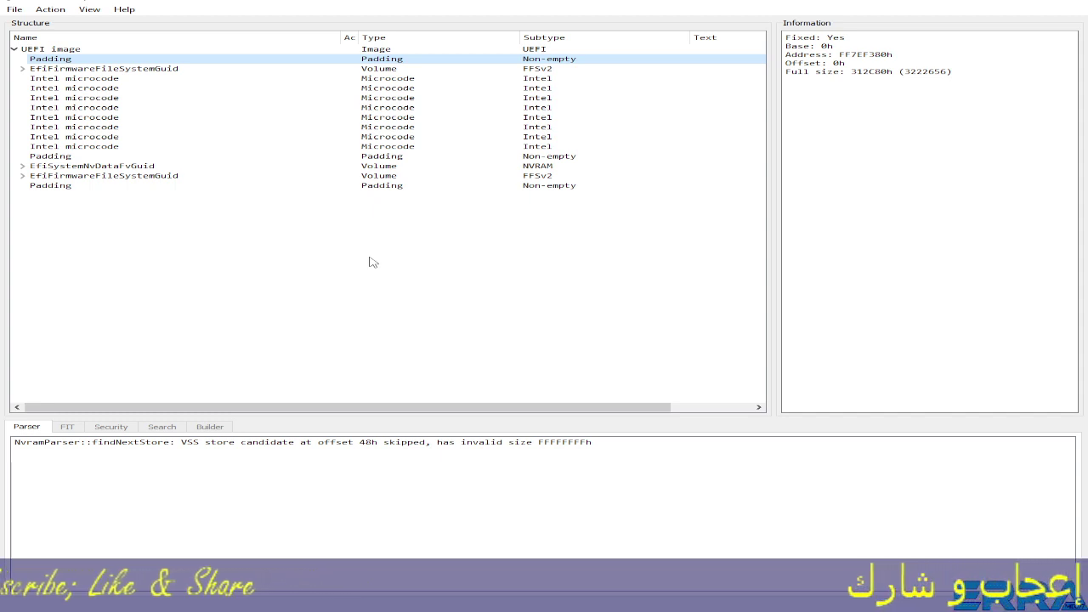
Close HxD's isflashWin.bin view and rearrange the UEFITool NE and Hanne folder windows
{"action": "left_click", "coordinate": [1035, 2]}
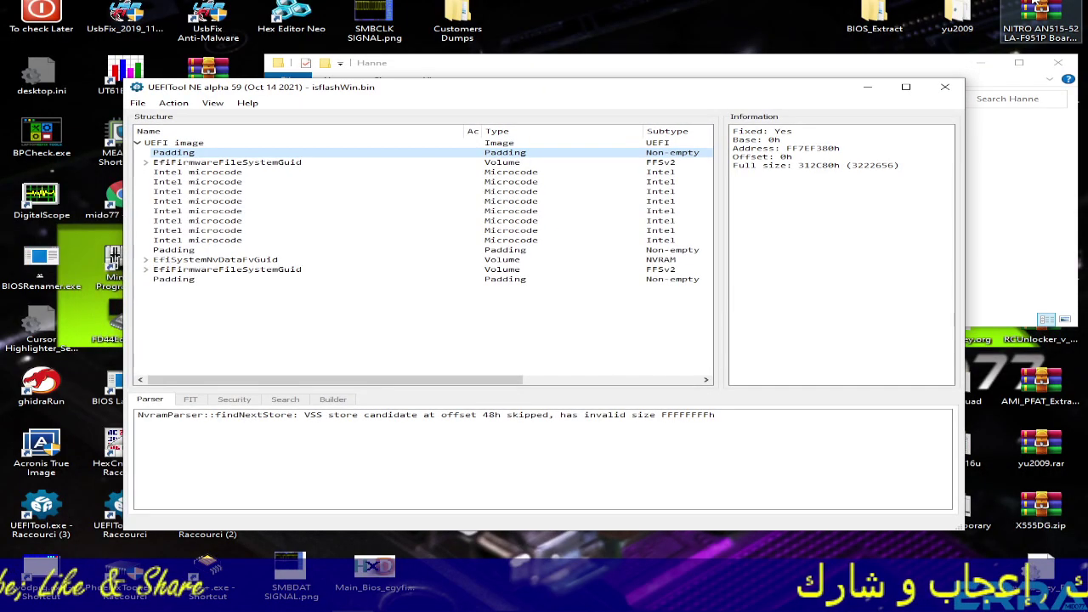
{"action": "left_click", "coordinate": [762, 74]}
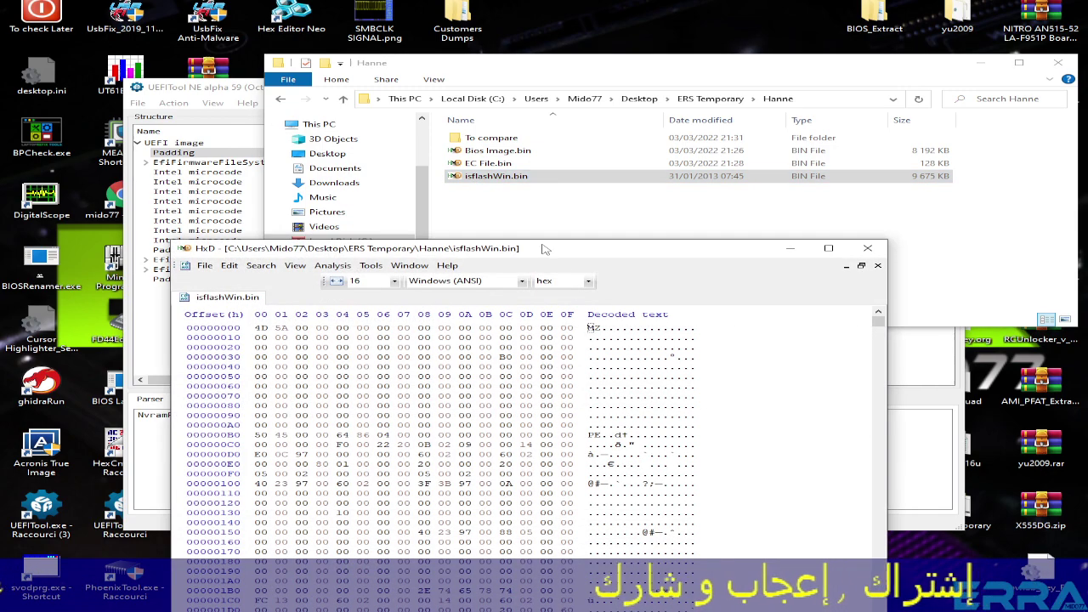
{"action": "left_click_drag", "start_coordinate": [545, 248], "coordinate": [557, 153]}
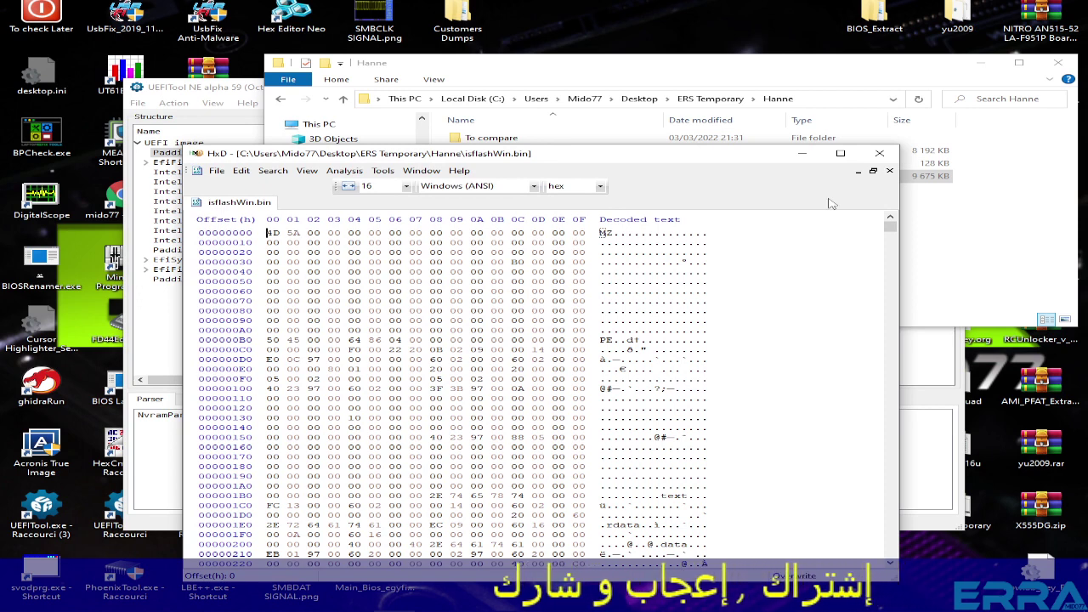
{"action": "left_click", "coordinate": [882, 157]}
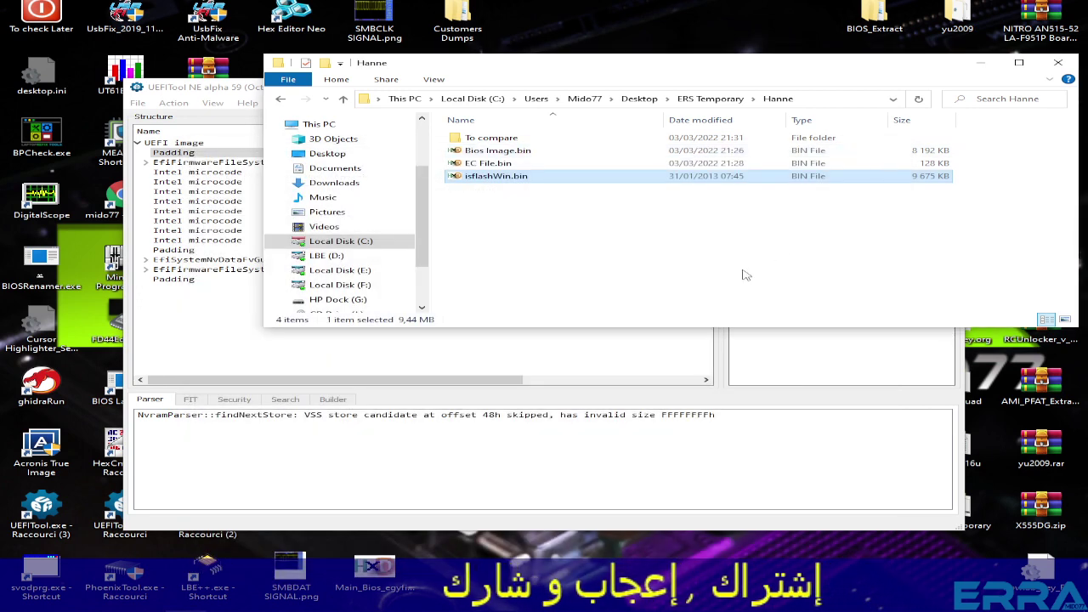
{"action": "left_click", "coordinate": [756, 402]}
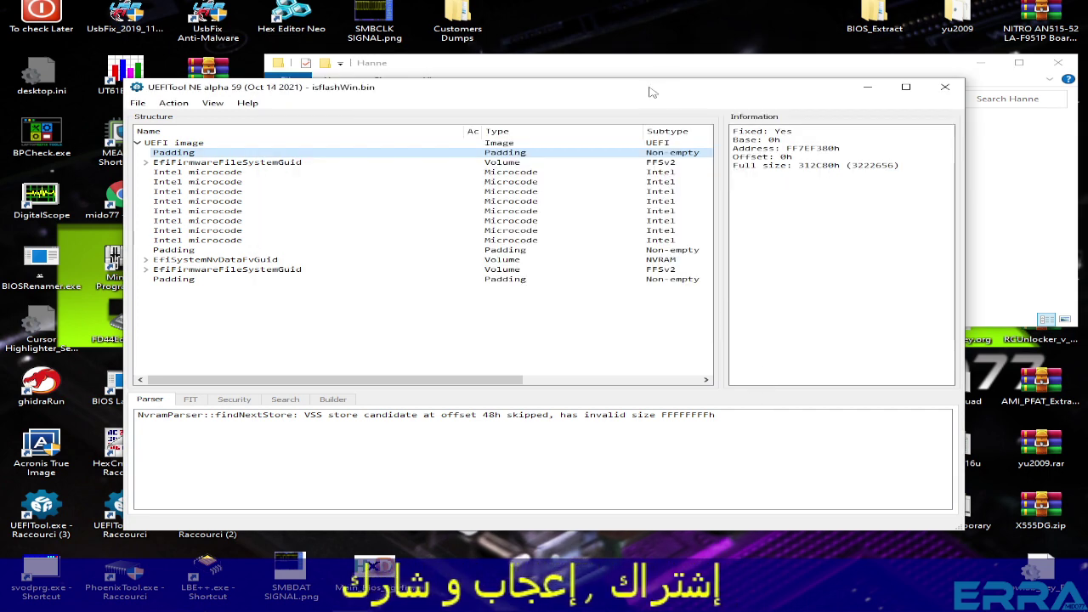
{"action": "left_click_drag", "start_coordinate": [650, 92], "coordinate": [696, 190]}
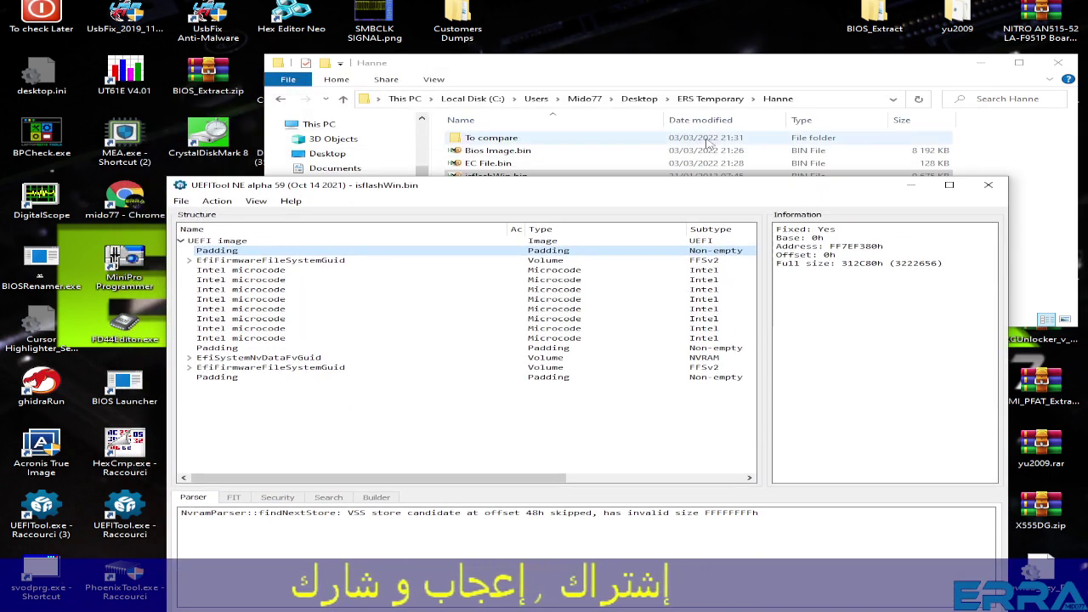
{"action": "left_click_drag", "start_coordinate": [741, 74], "coordinate": [593, 40]}
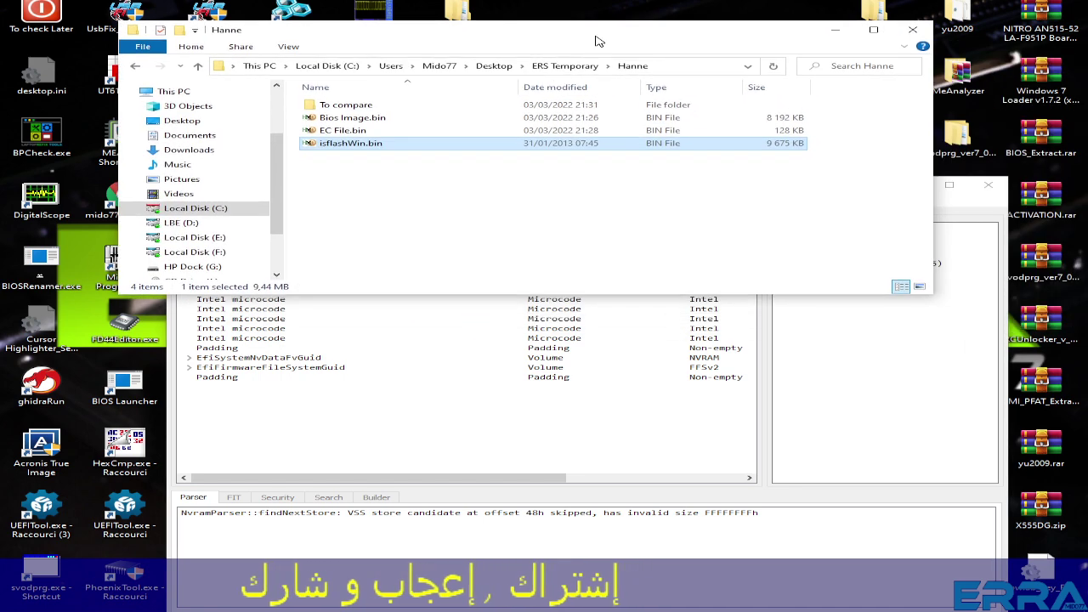
Close UEFITool NE and the BIOS folder window, returning to Discord's ask-about-basics thread
{"action": "left_click", "coordinate": [763, 438]}
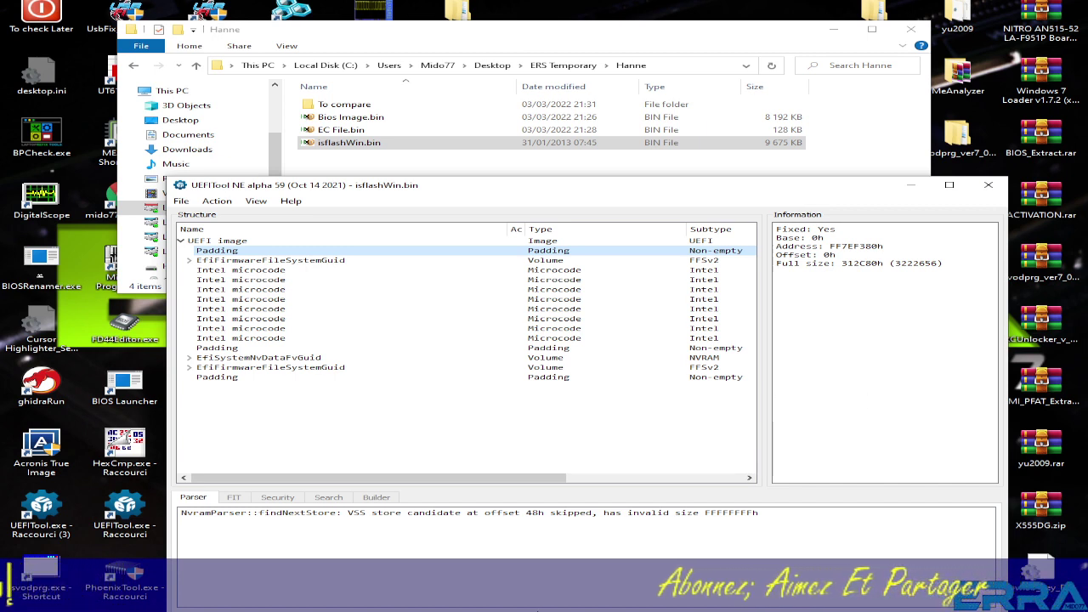
{"action": "left_click", "coordinate": [989, 185]}
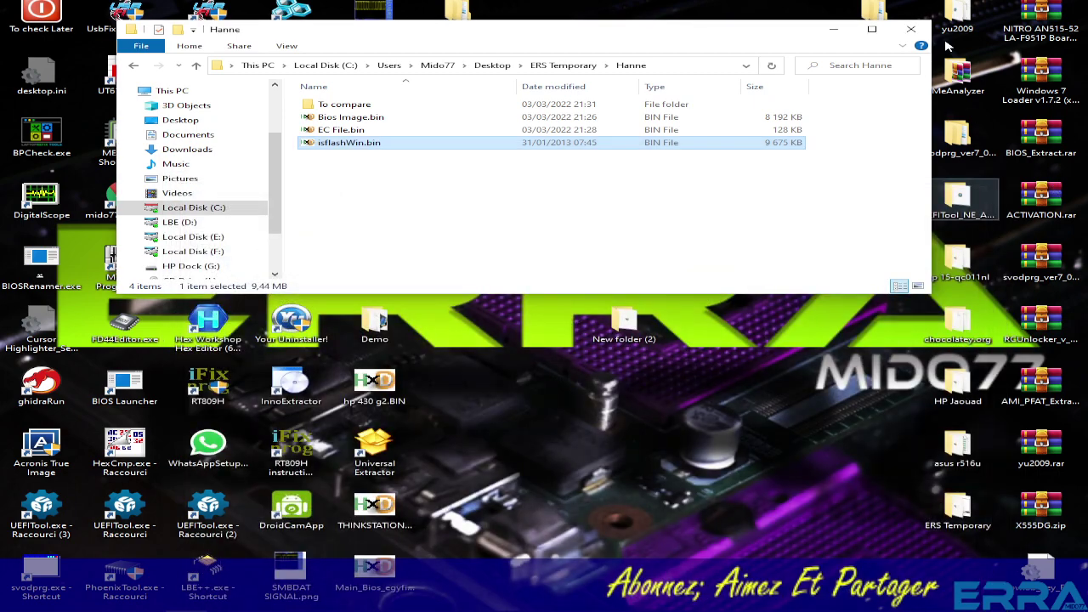
{"action": "left_click", "coordinate": [911, 29]}
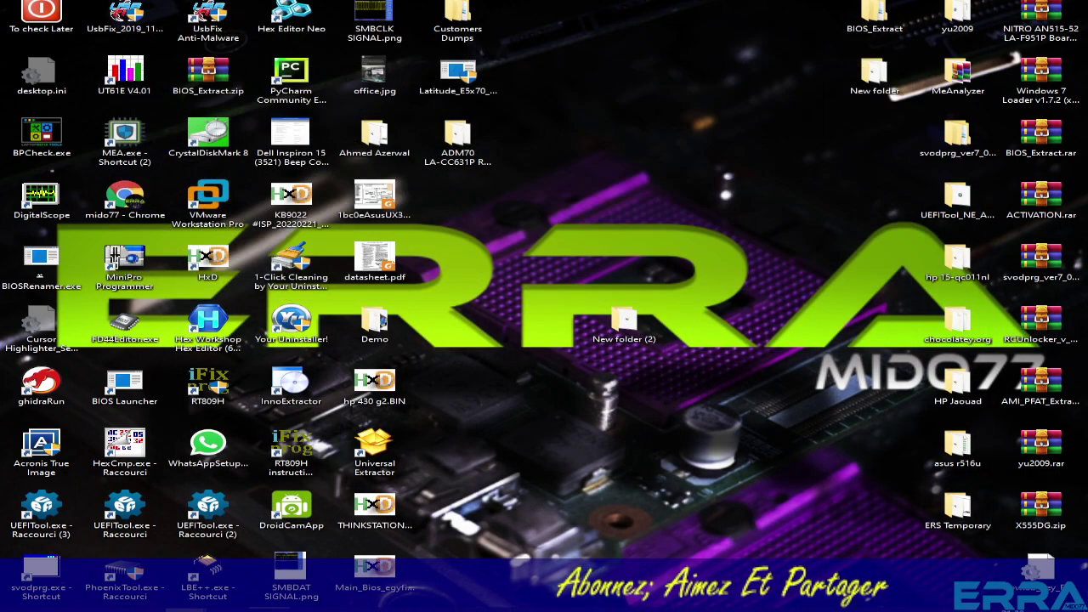
{"action": "mouse_move", "coordinate": [287, 603]}
{"action": "left_click", "coordinate": [228, 601]}
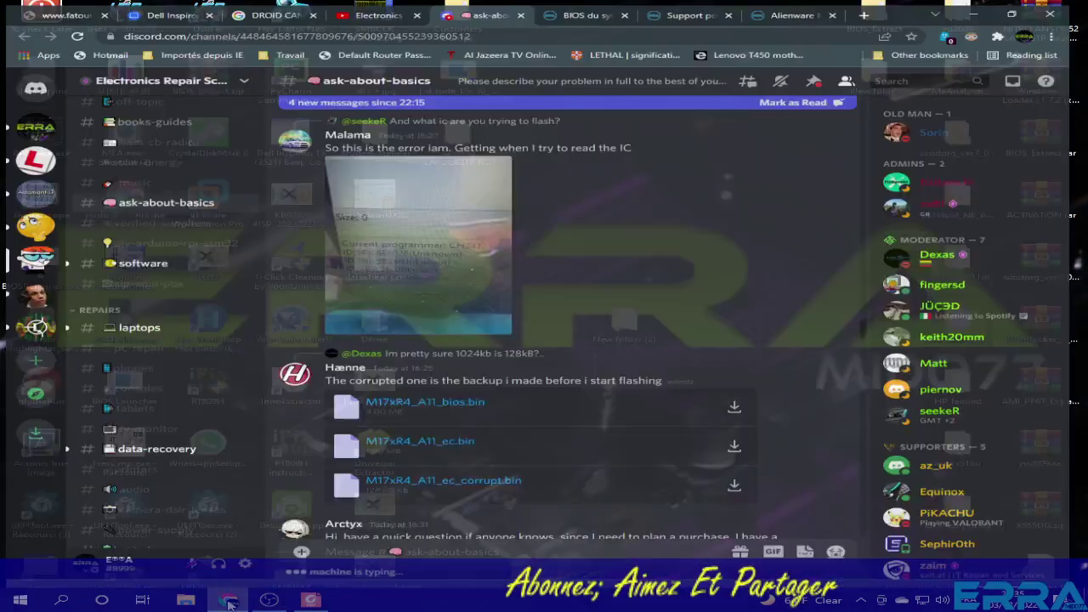
{"action": "scroll", "coordinate": [474, 440], "scroll_direction": "down", "scroll_amount": 15}
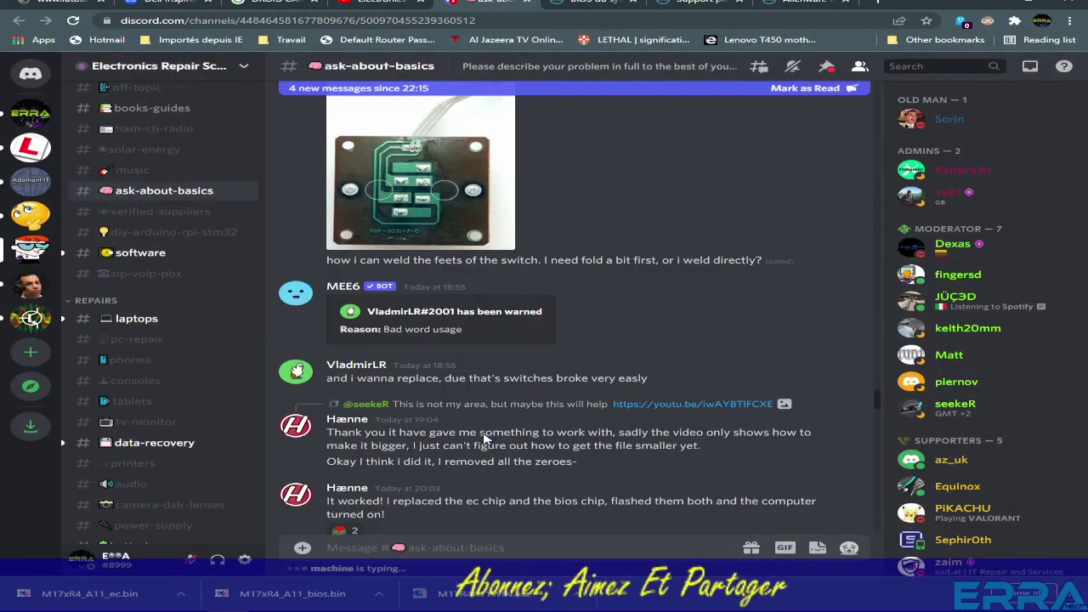